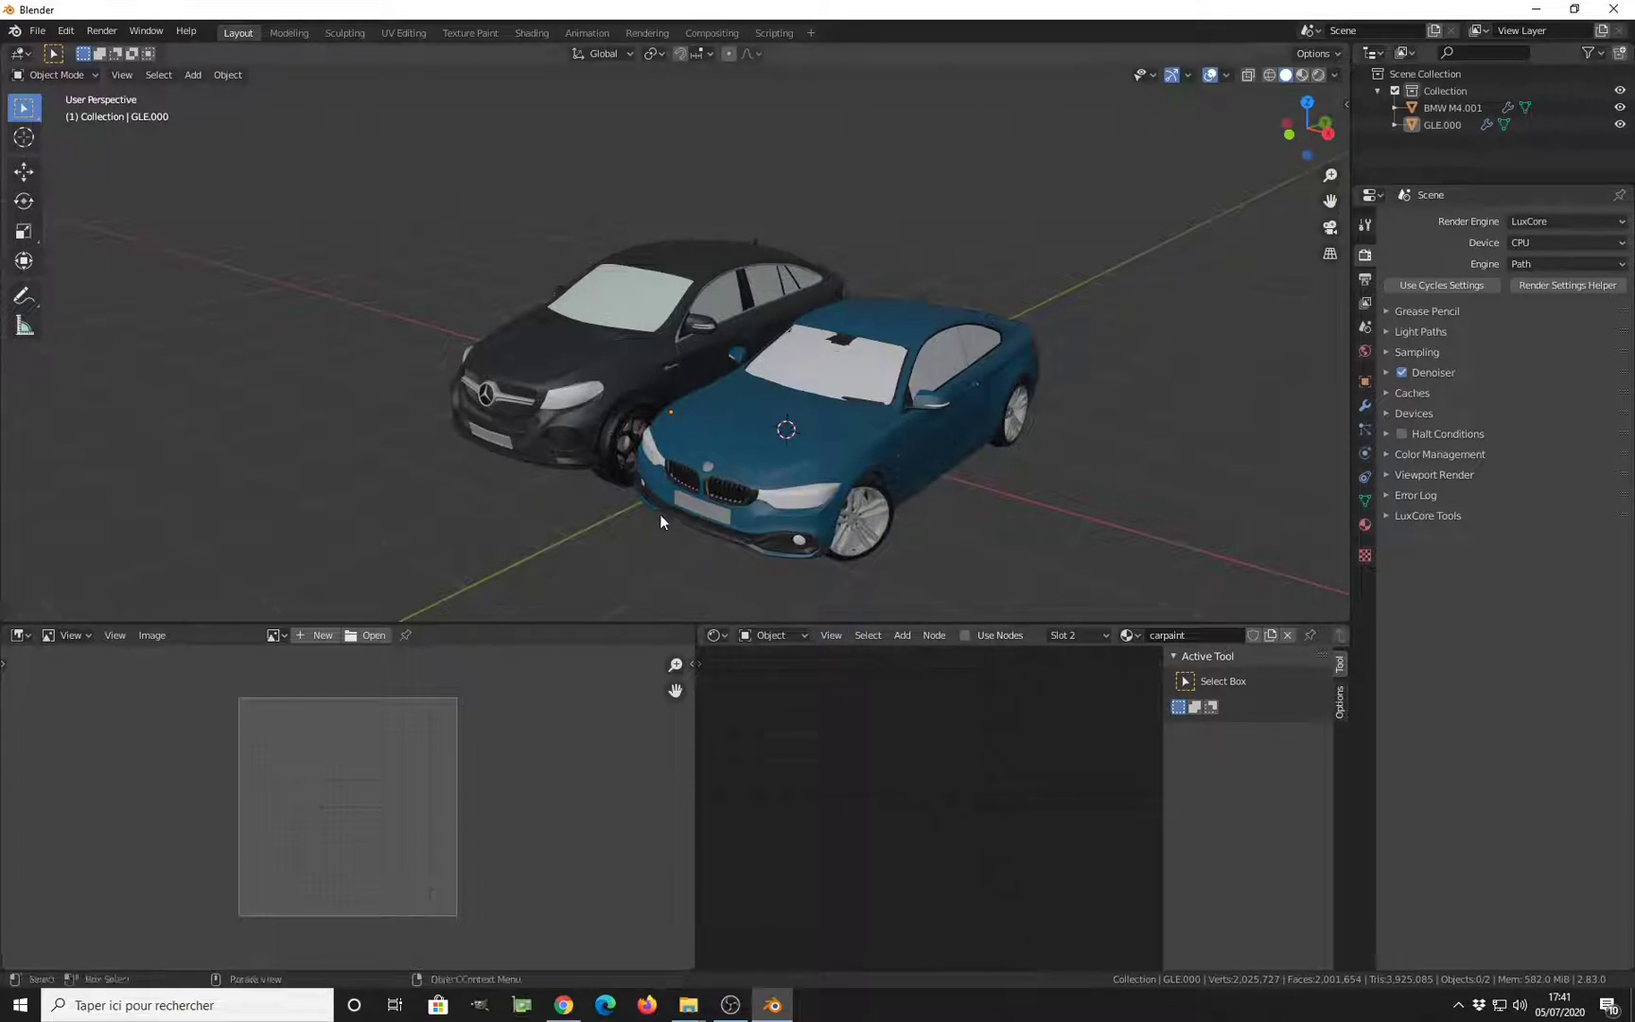
Select the Mercedes GLE and BMW, then show the World's leadenhall_market_4k.hdr HDRI settings
middle_click_drag(660, 514, 752, 446)
left_click(793, 400)
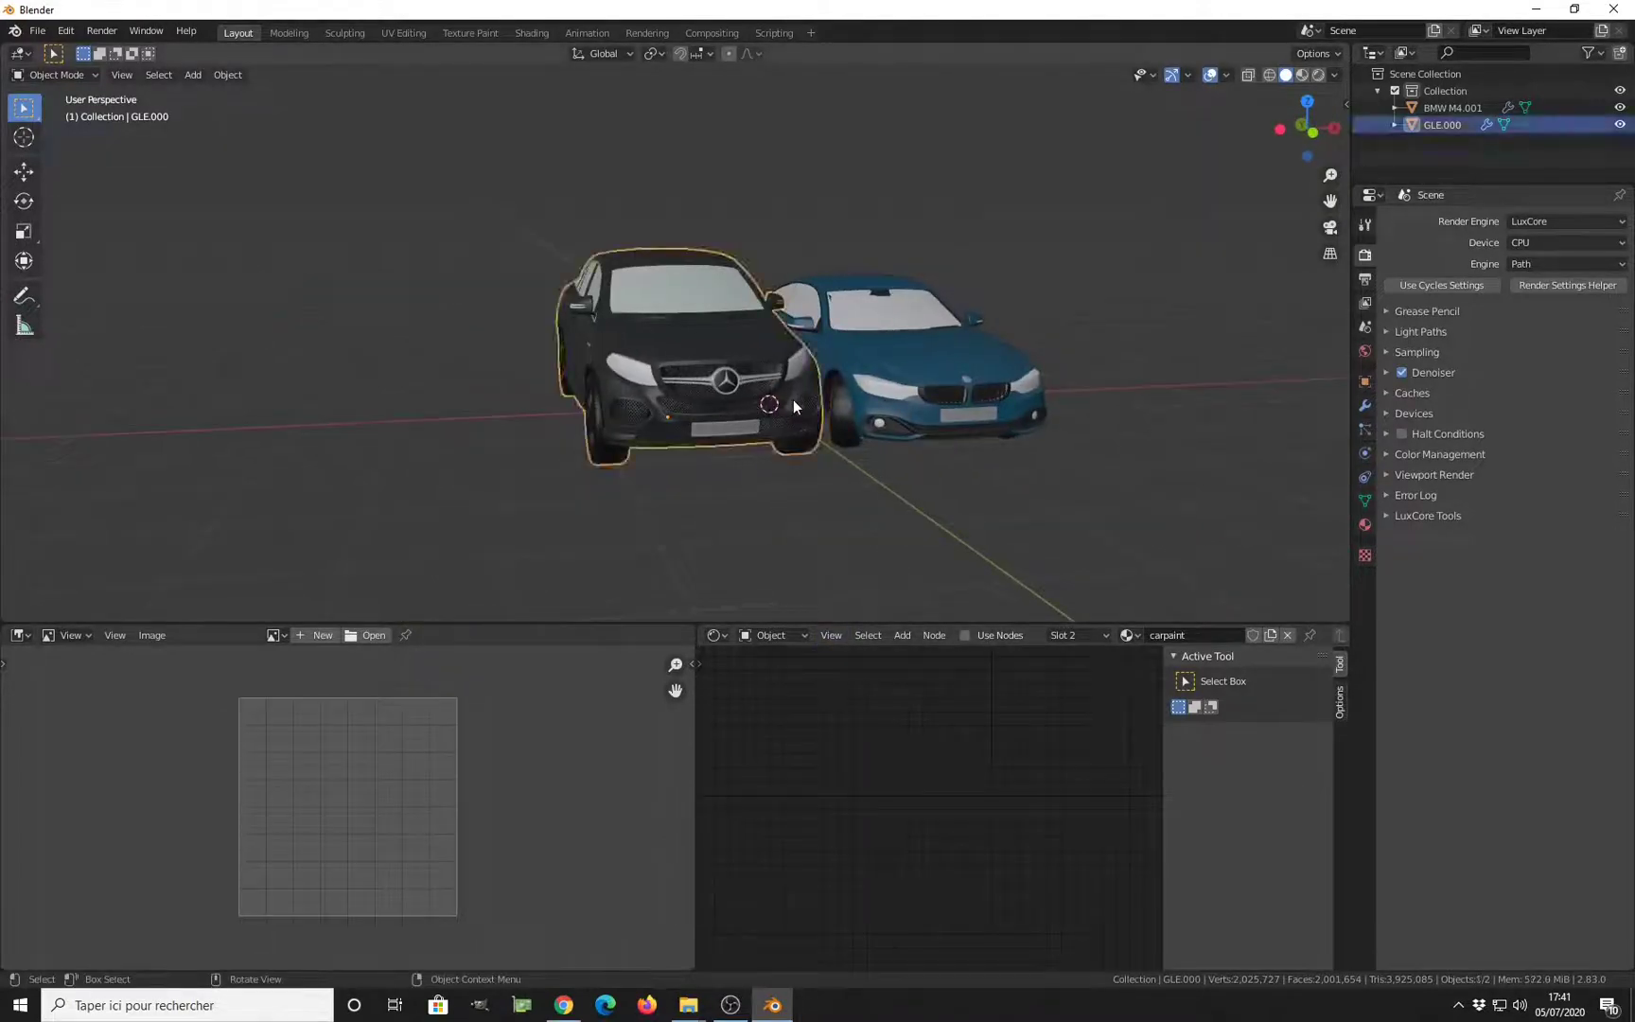
left_click(927, 366)
middle_click_drag(1065, 473, 1052, 473)
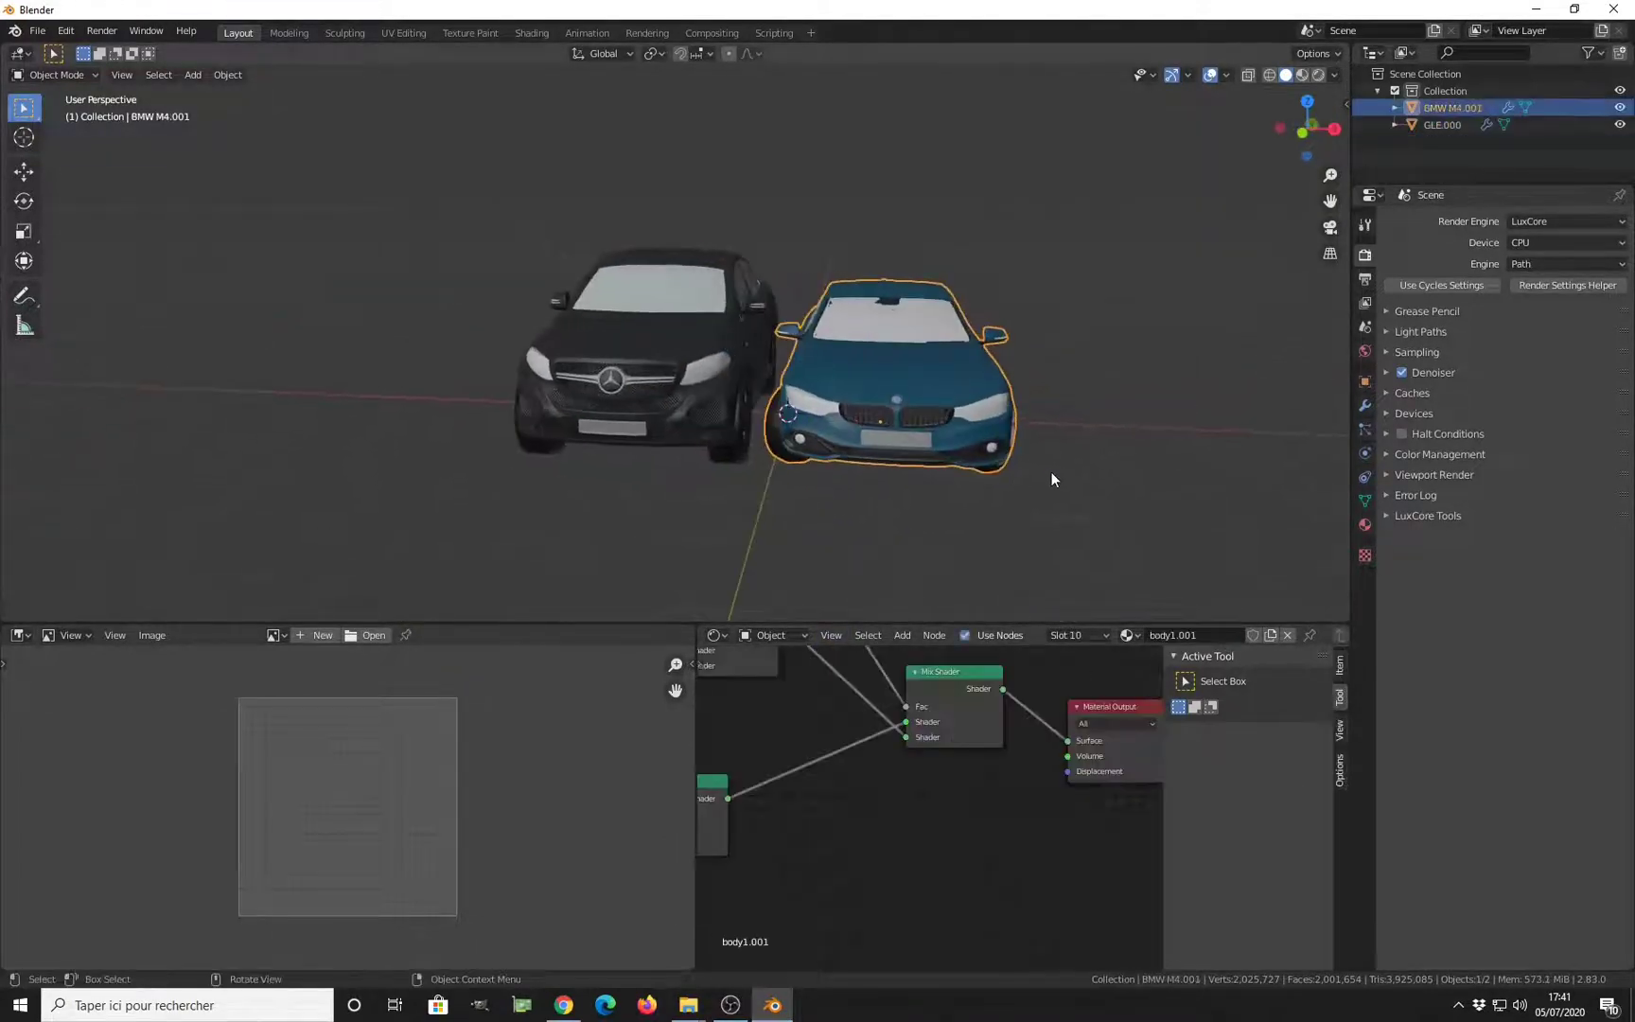
left_click(1364, 351)
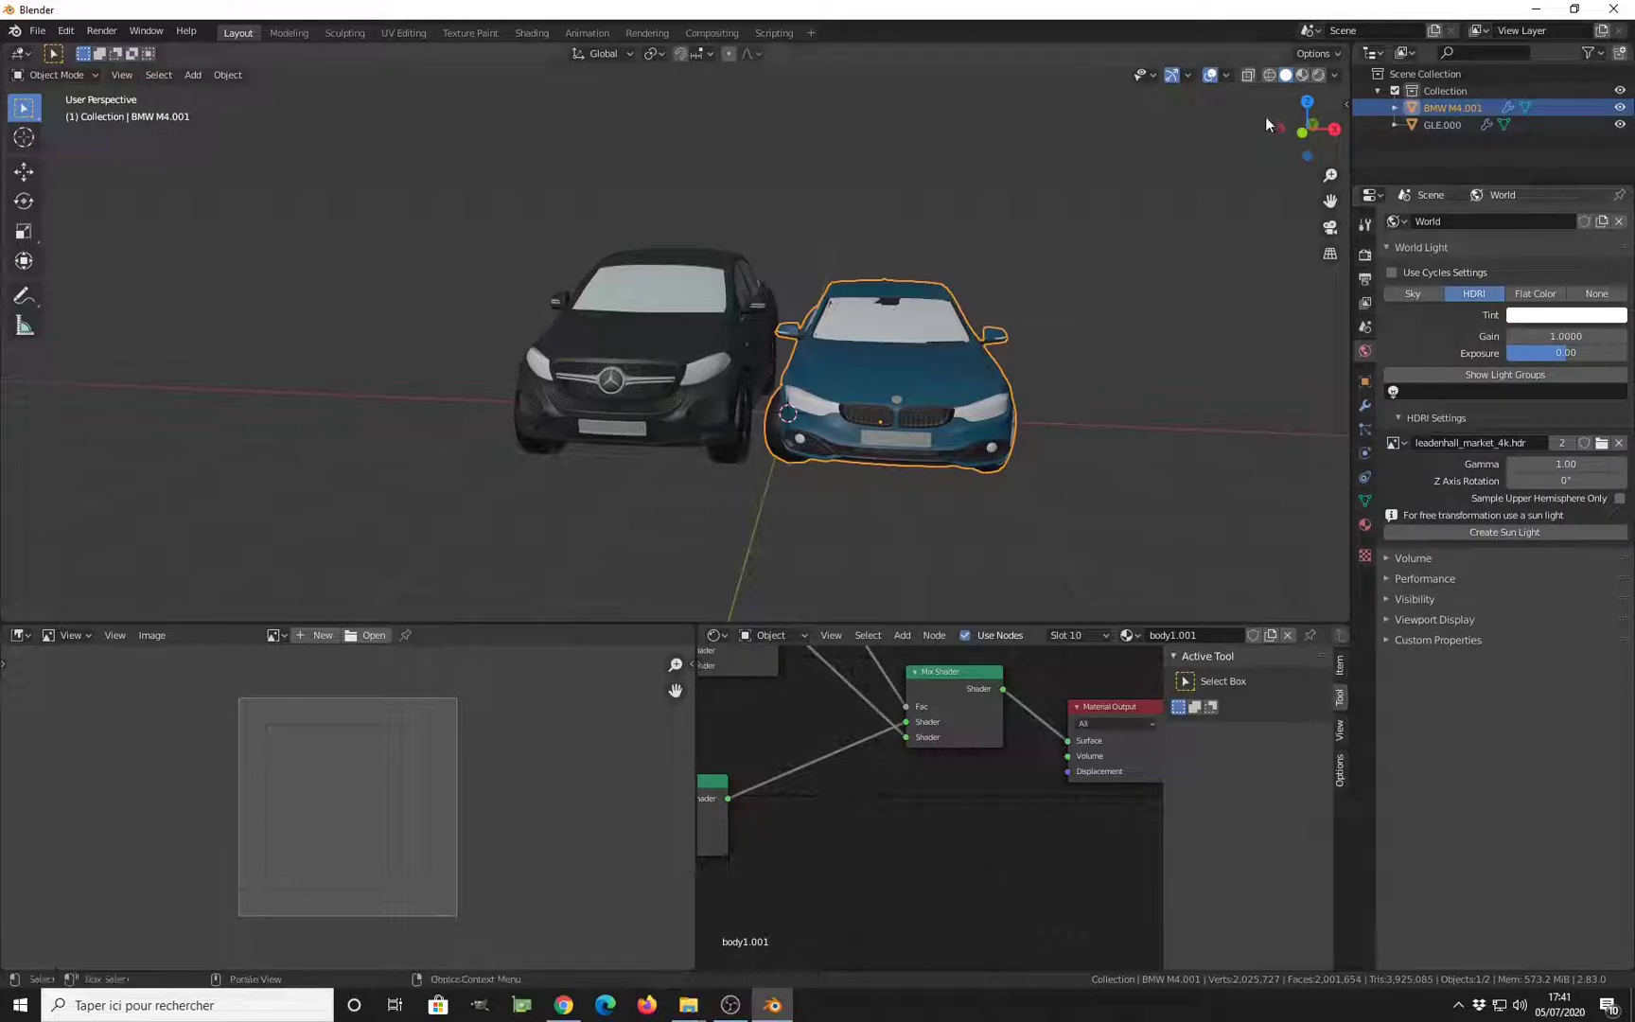
Switch the viewport to Rendered shading and orbit around the cars in the street
left_click(1316, 76)
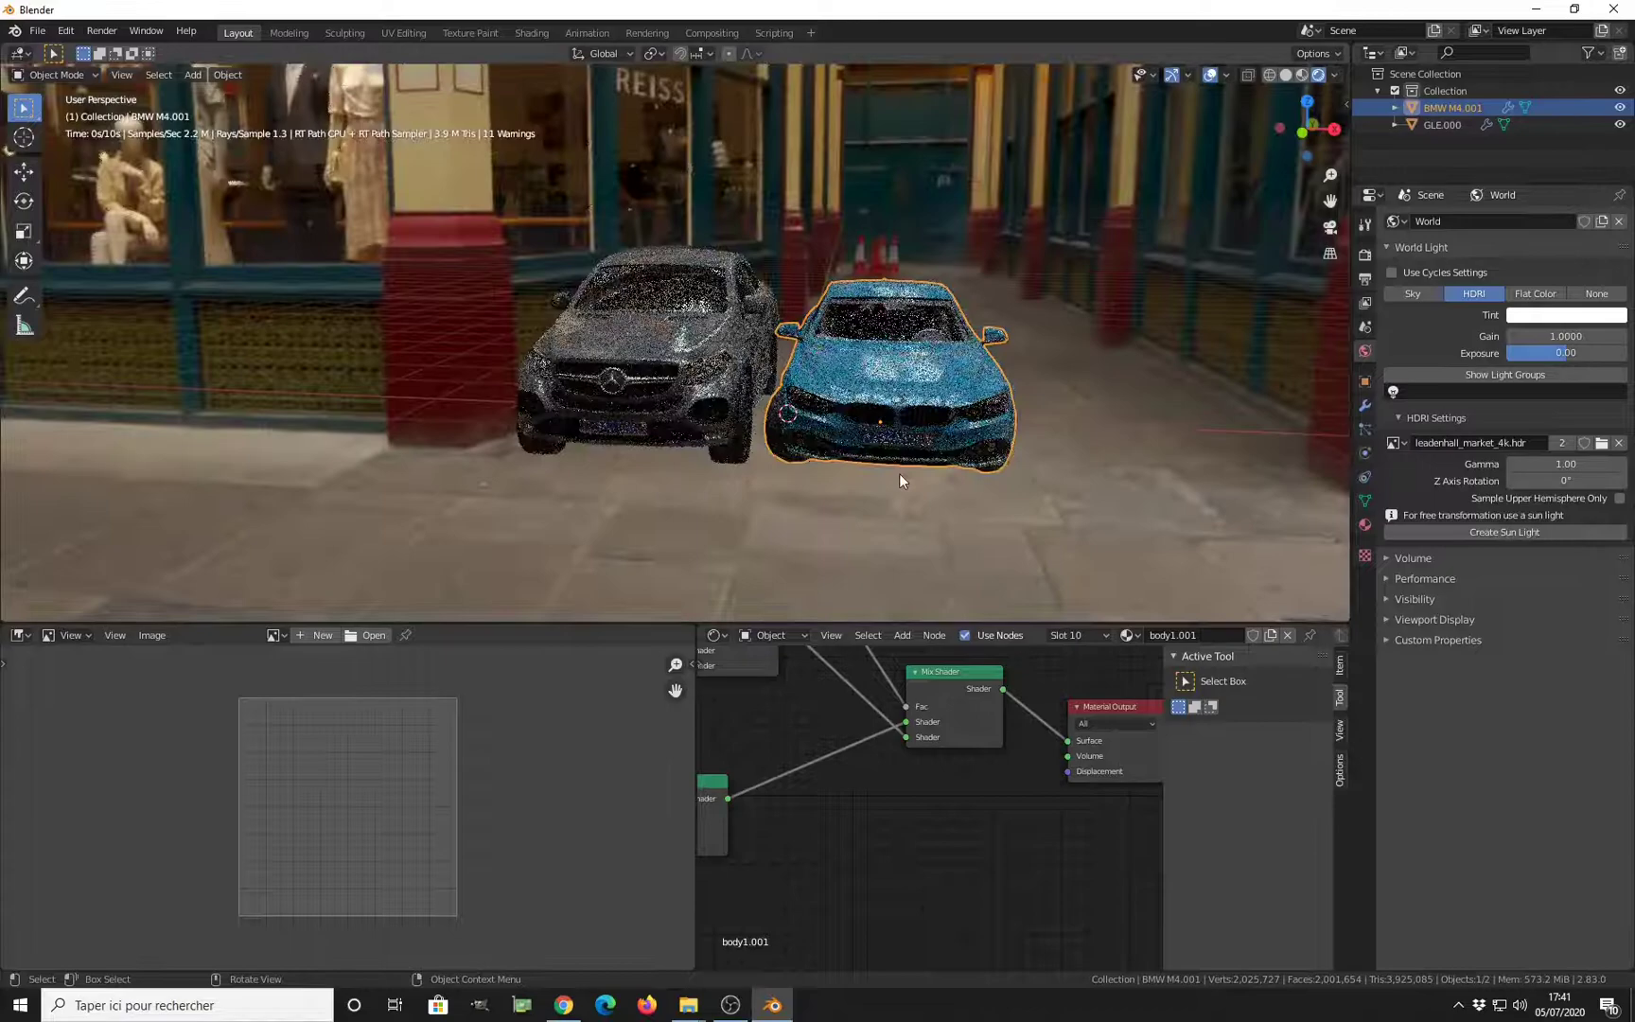
middle_click_drag(899, 473, 628, 398)
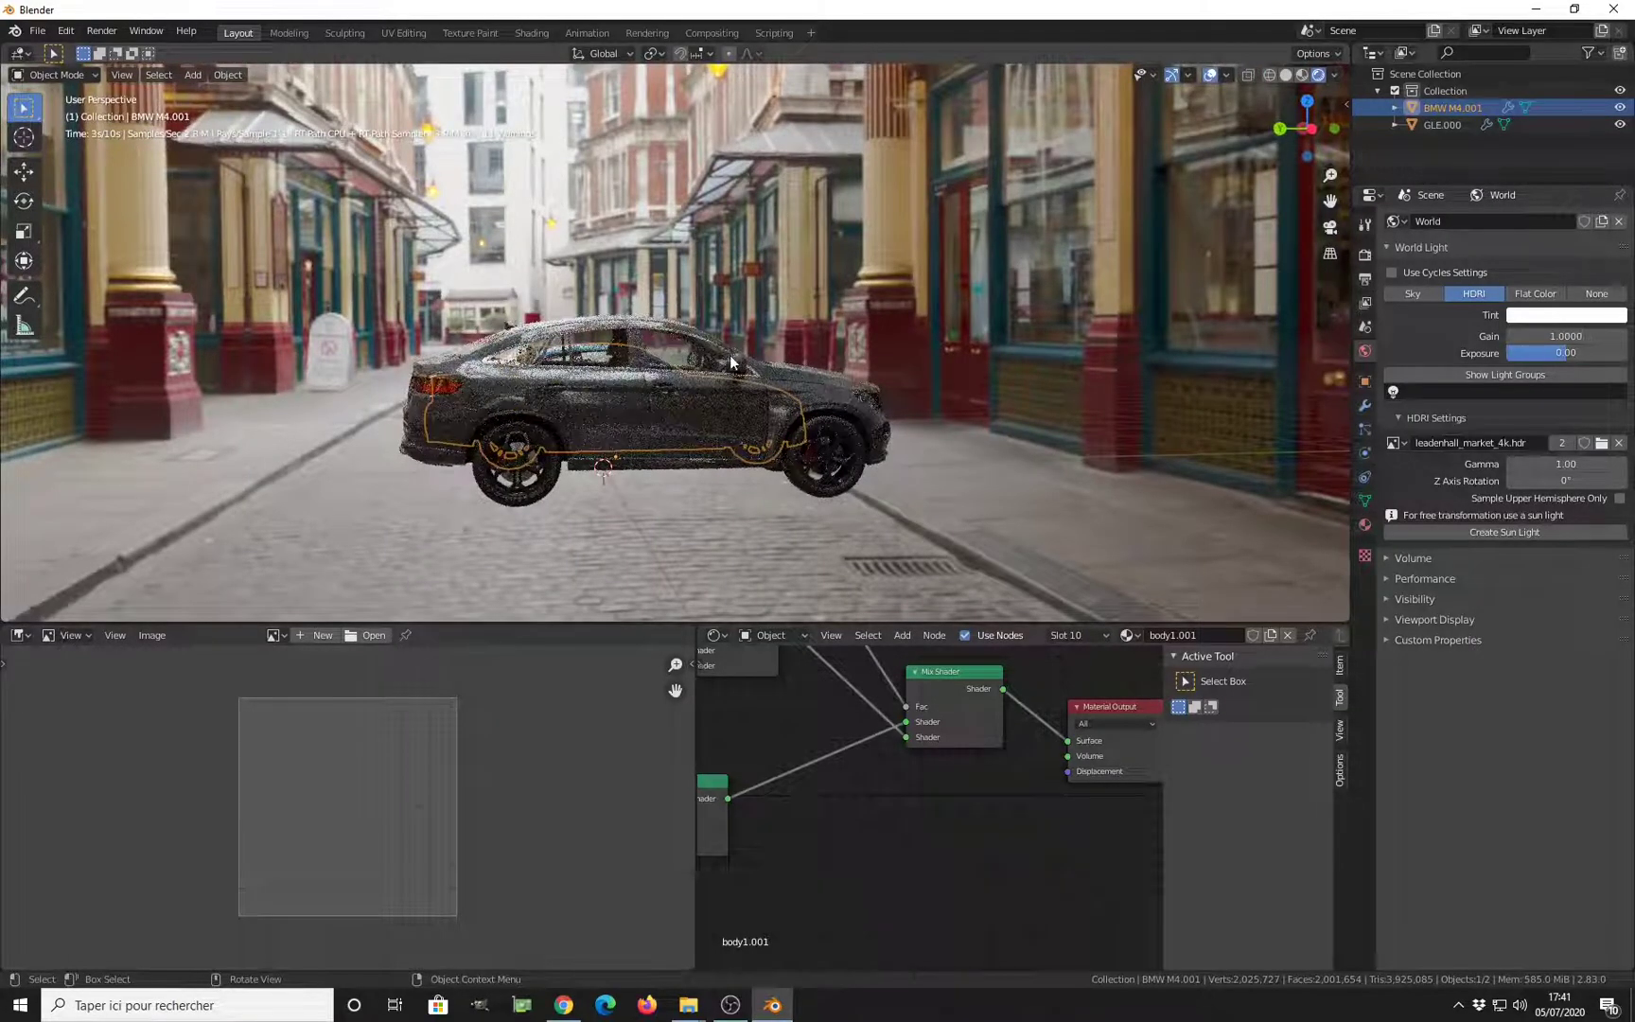
scroll(629, 388, "down", 2)
middle_click_drag(629, 388, 748, 393)
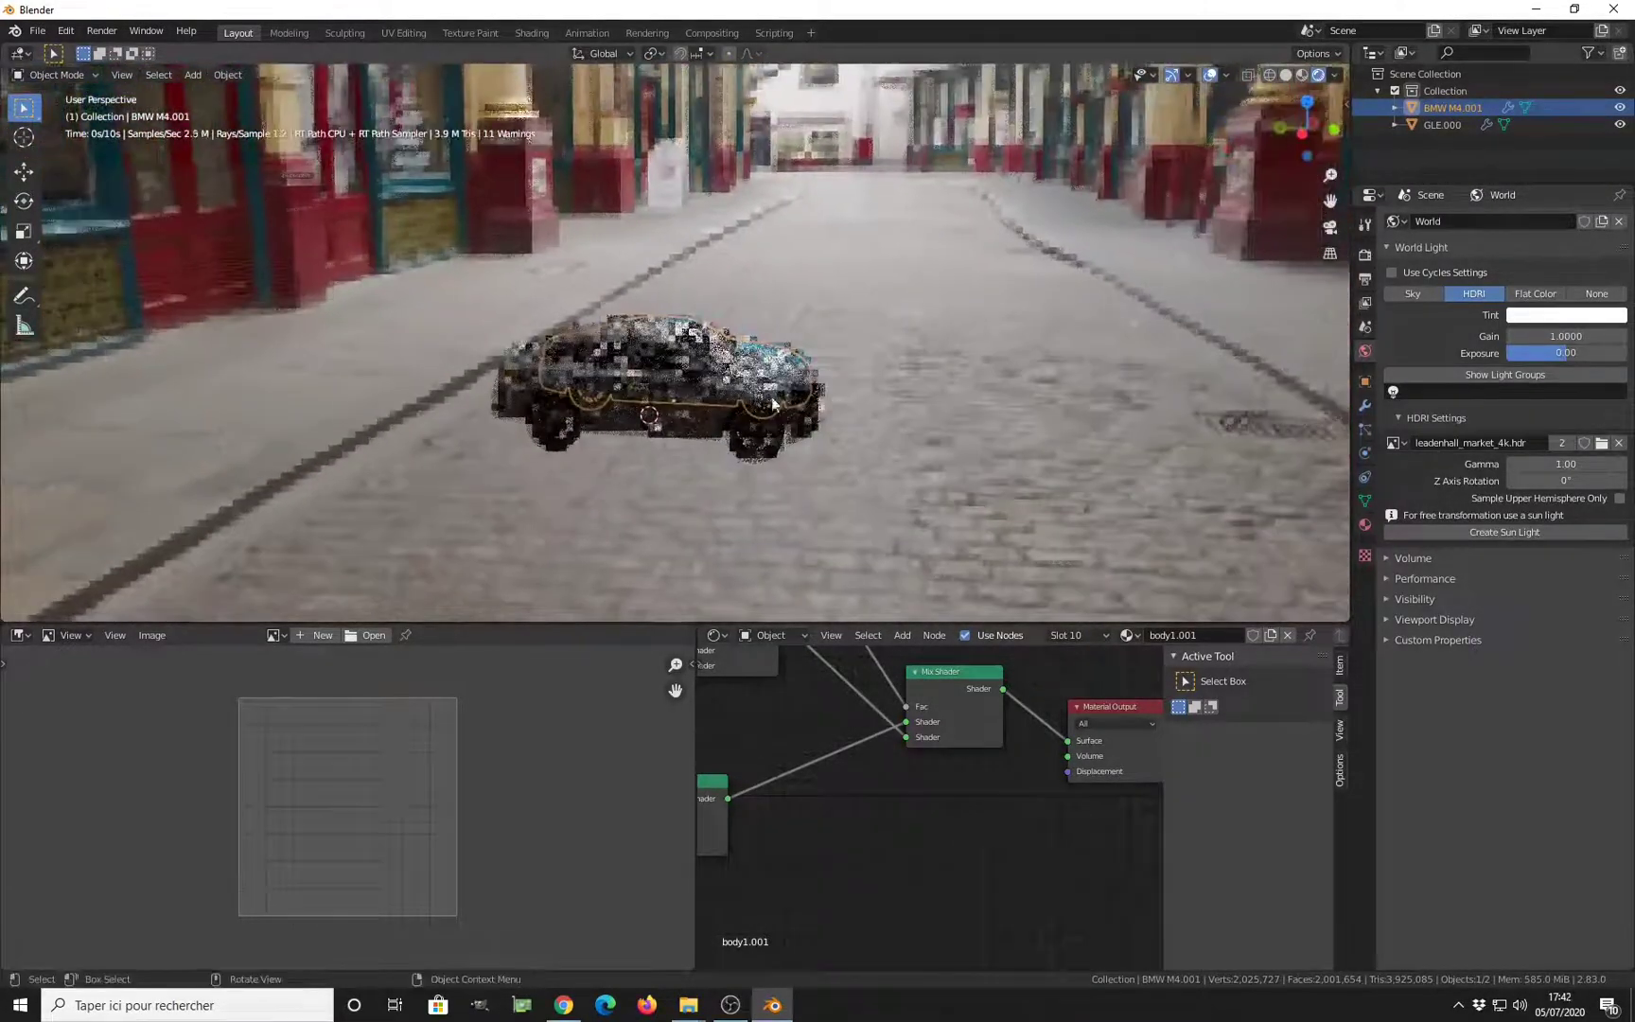
Show the LuxCore CPU Path render settings while orbiting to a street-level view
left_click(1366, 256)
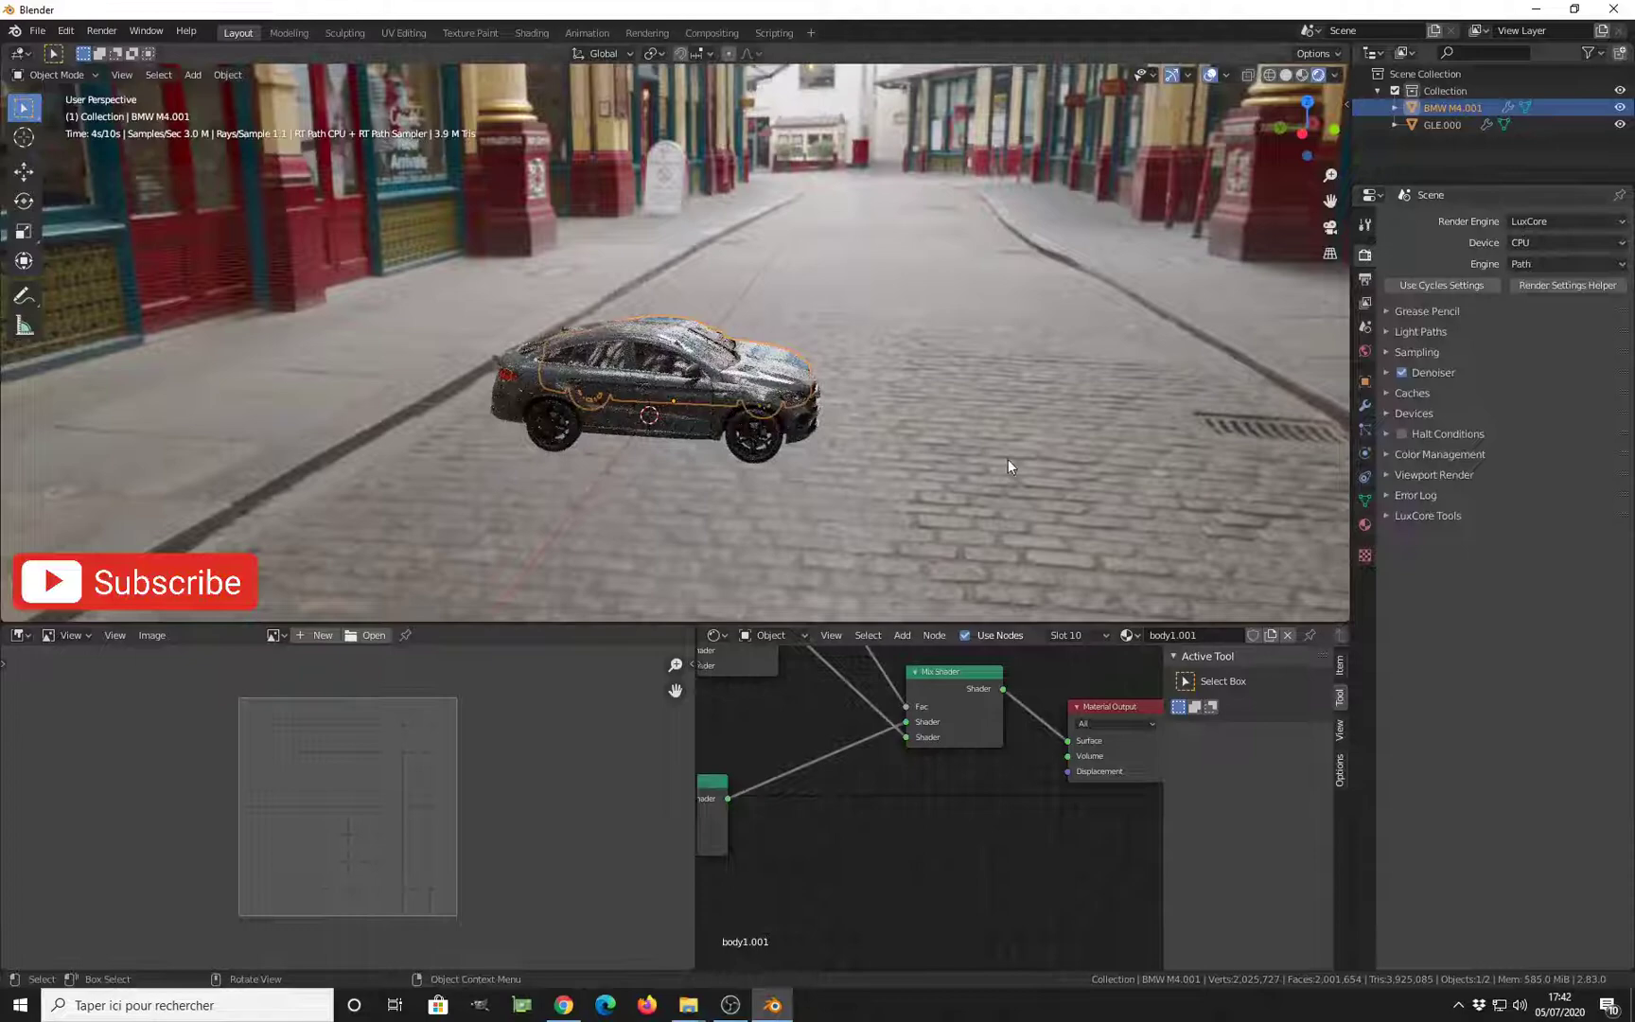
middle_click_drag(938, 451, 733, 388)
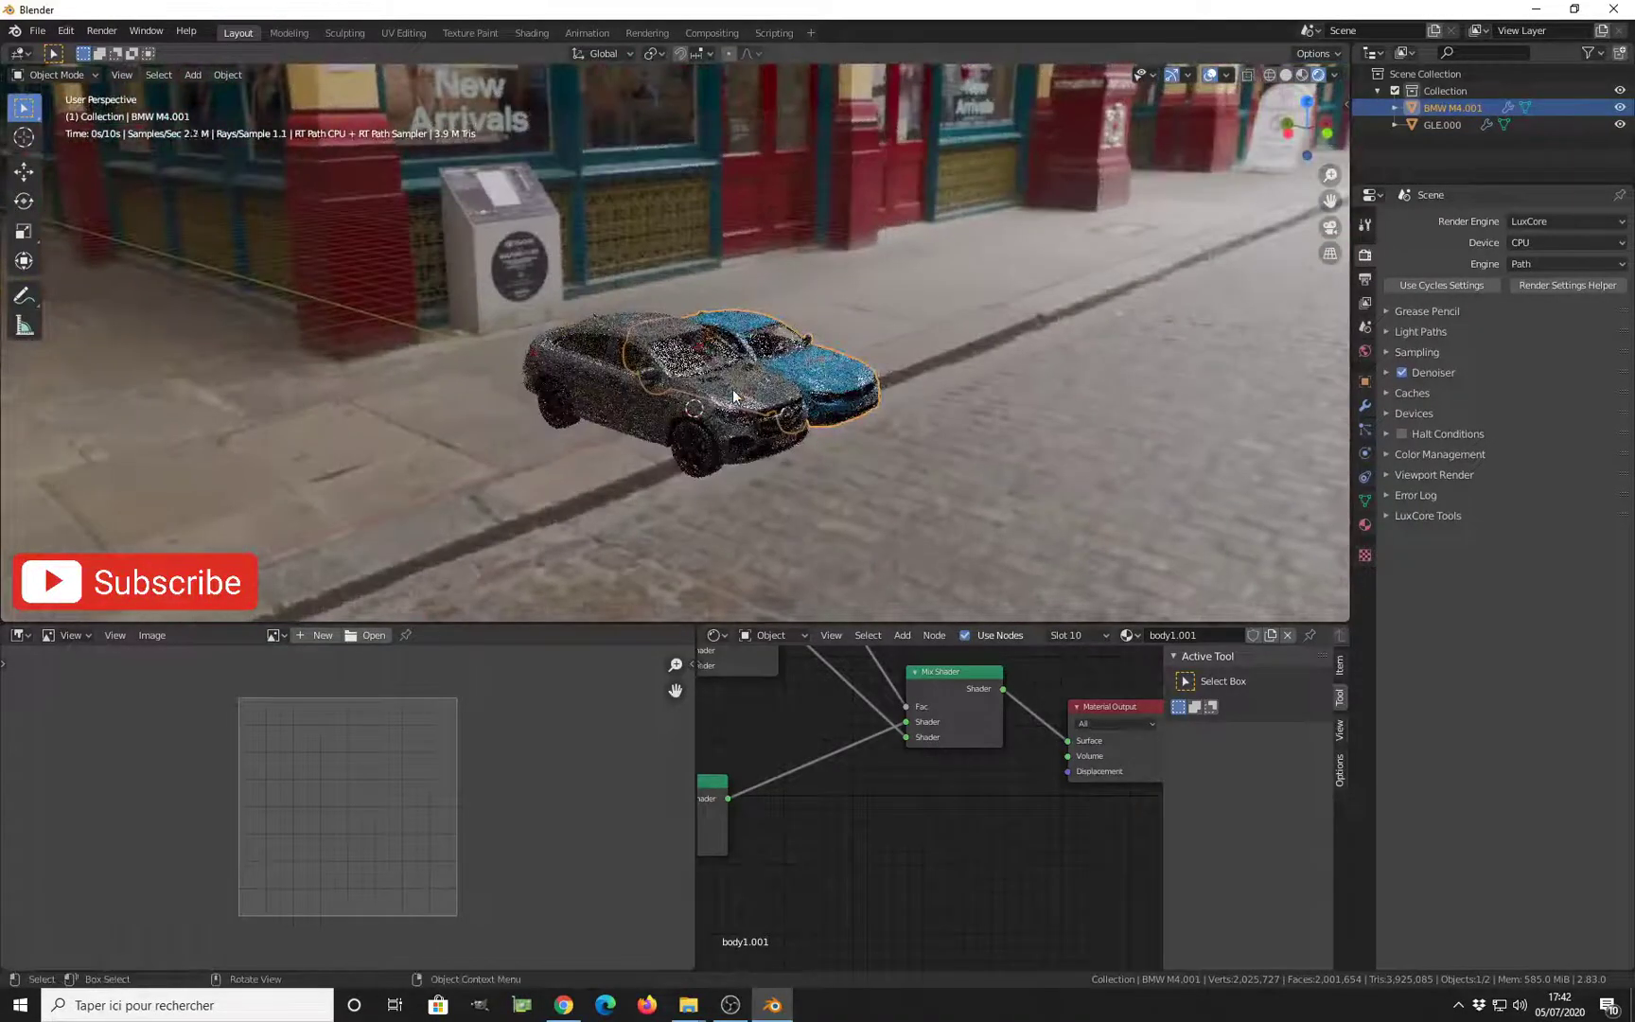
scroll(711, 460, "up", 5)
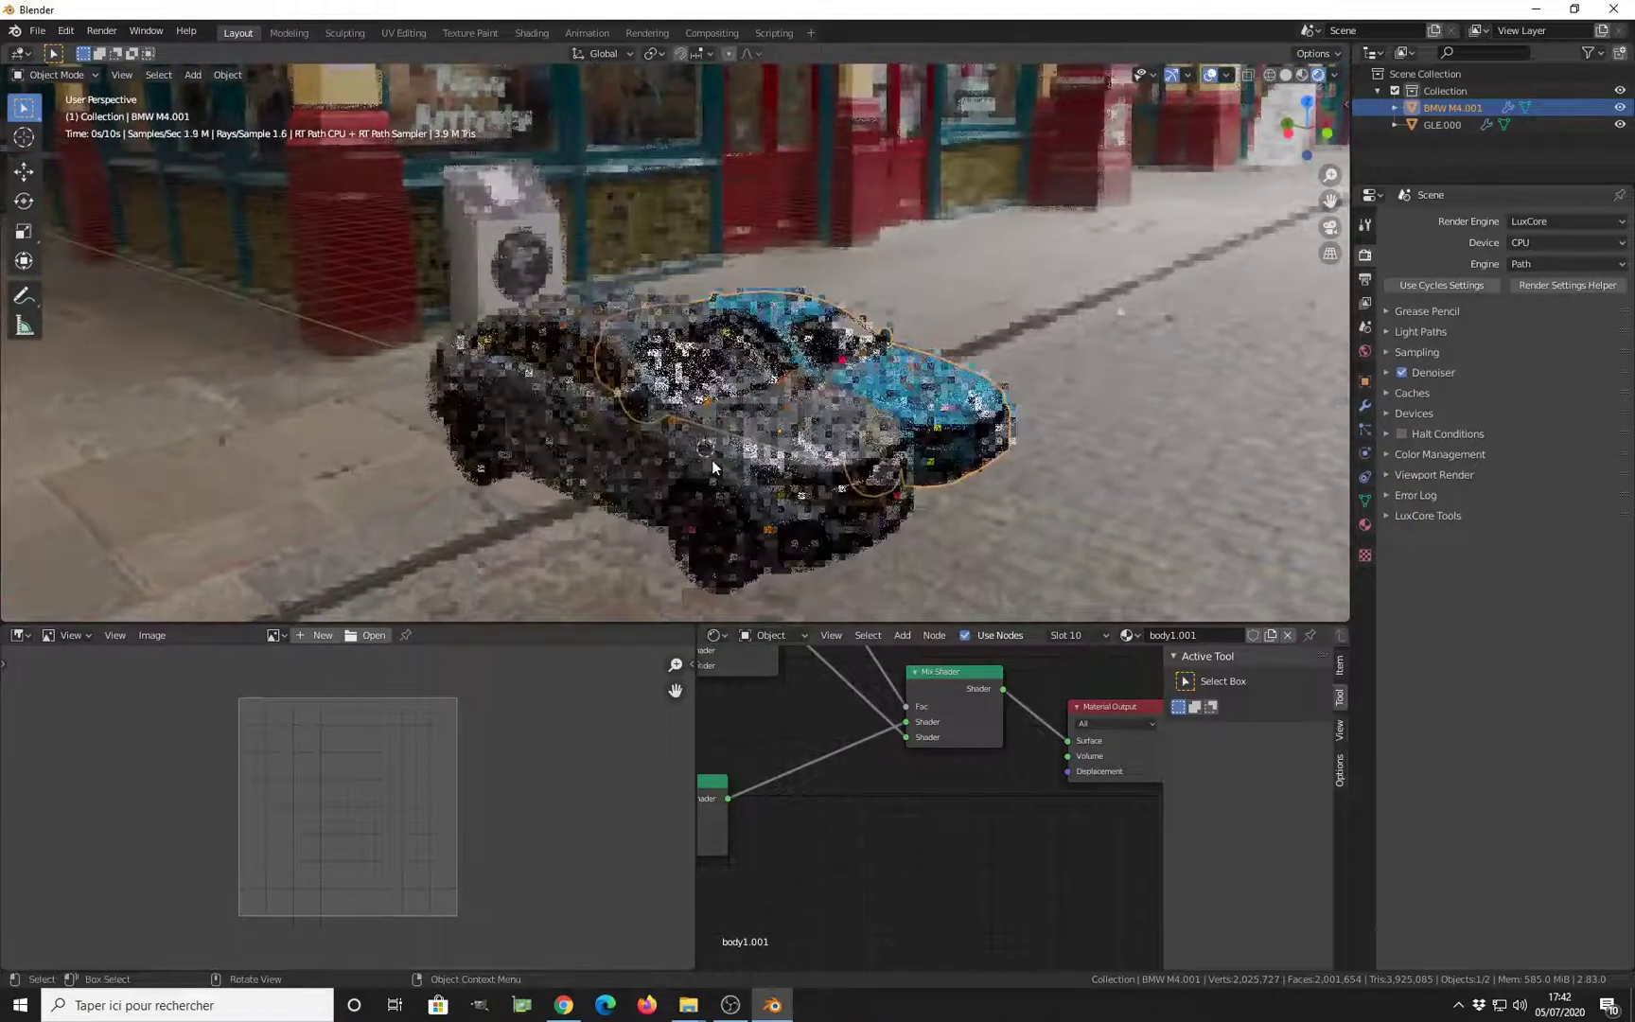
middle_click_drag(741, 410, 797, 391)
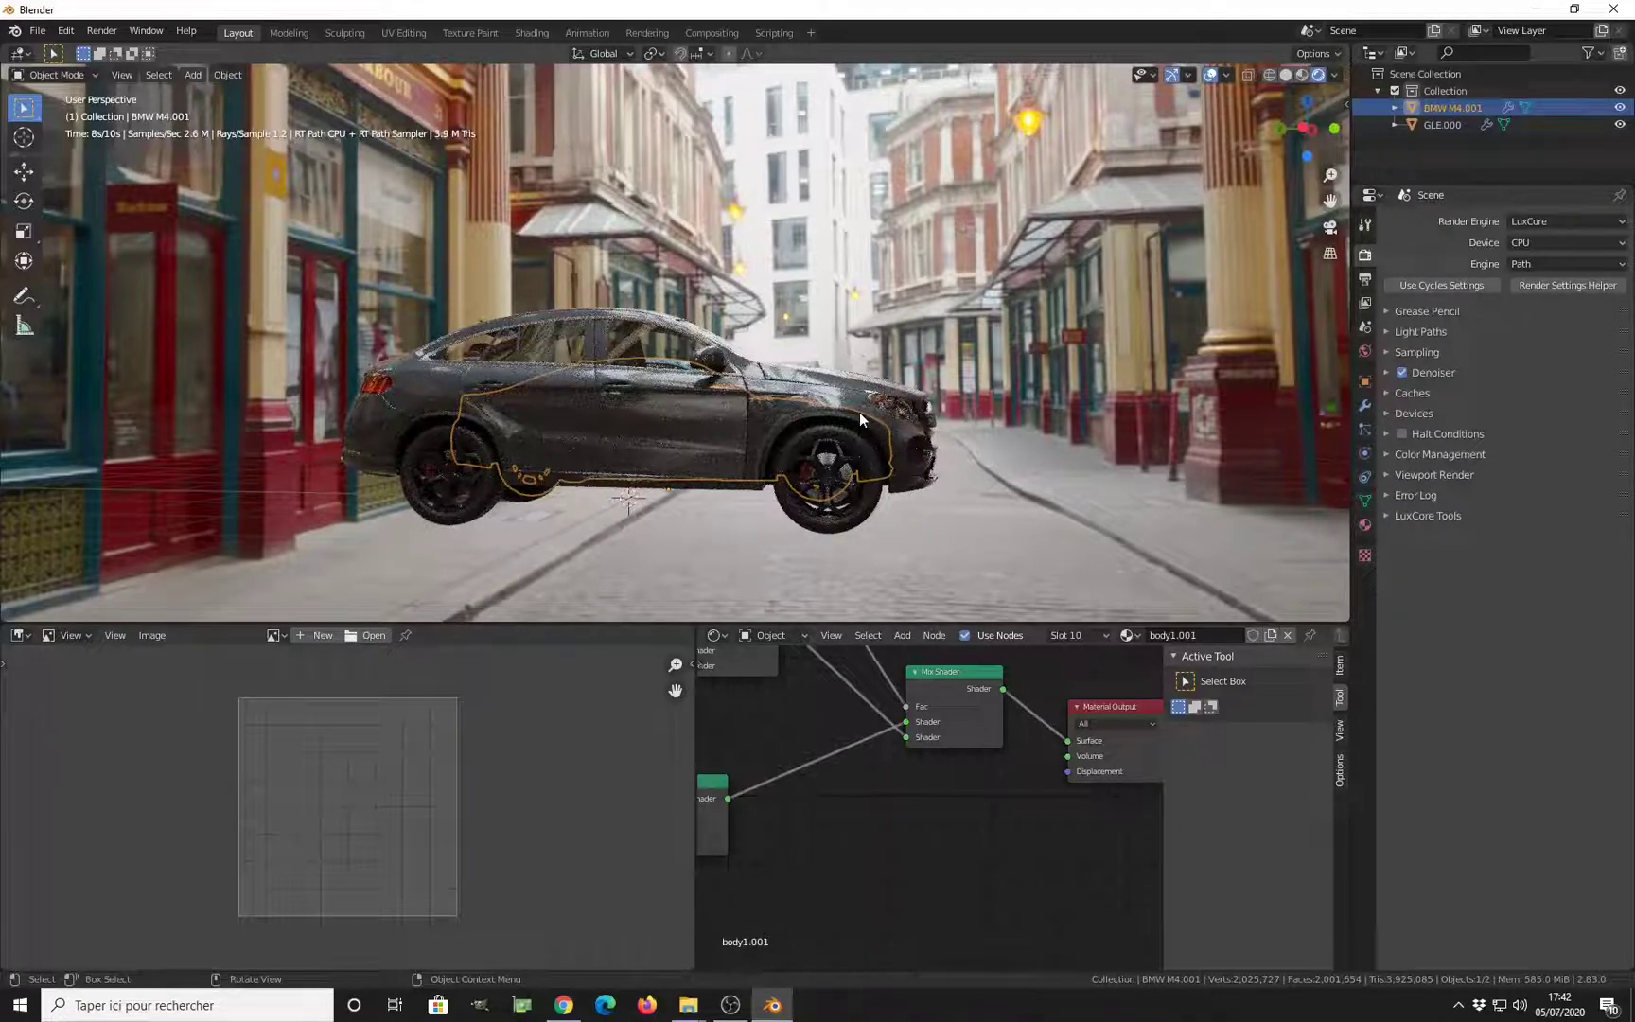
In solid top view, select both cars and rotate them 90 degrees
key("z")
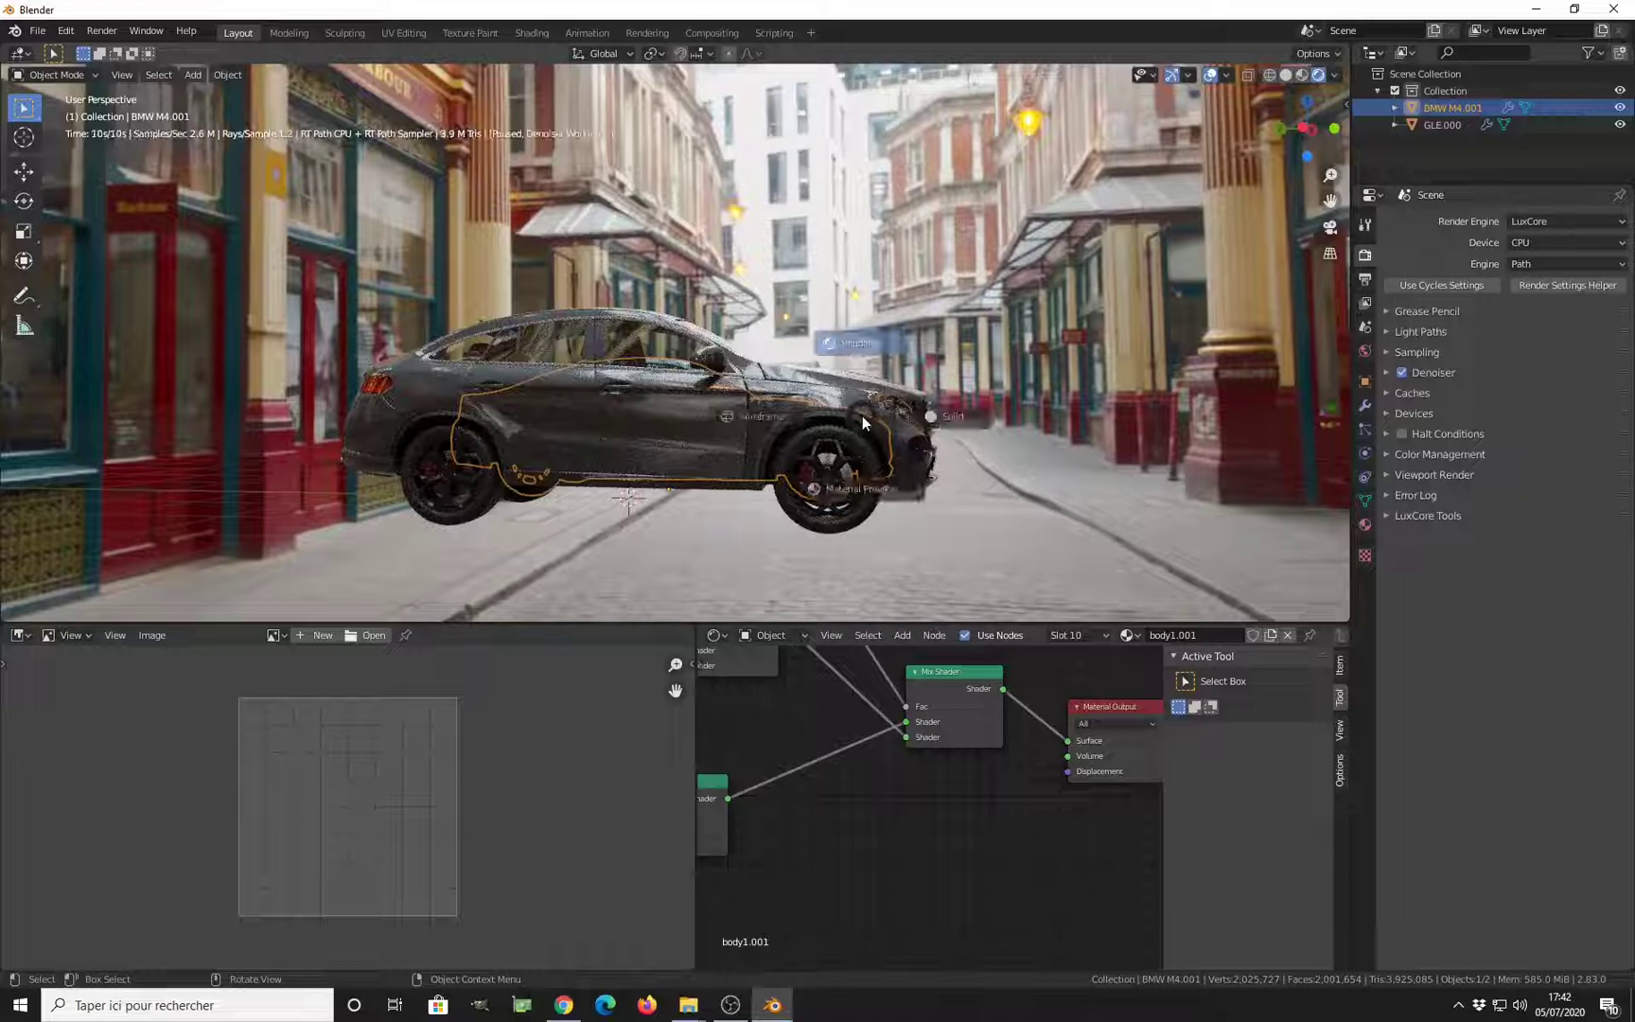
left_click(969, 412)
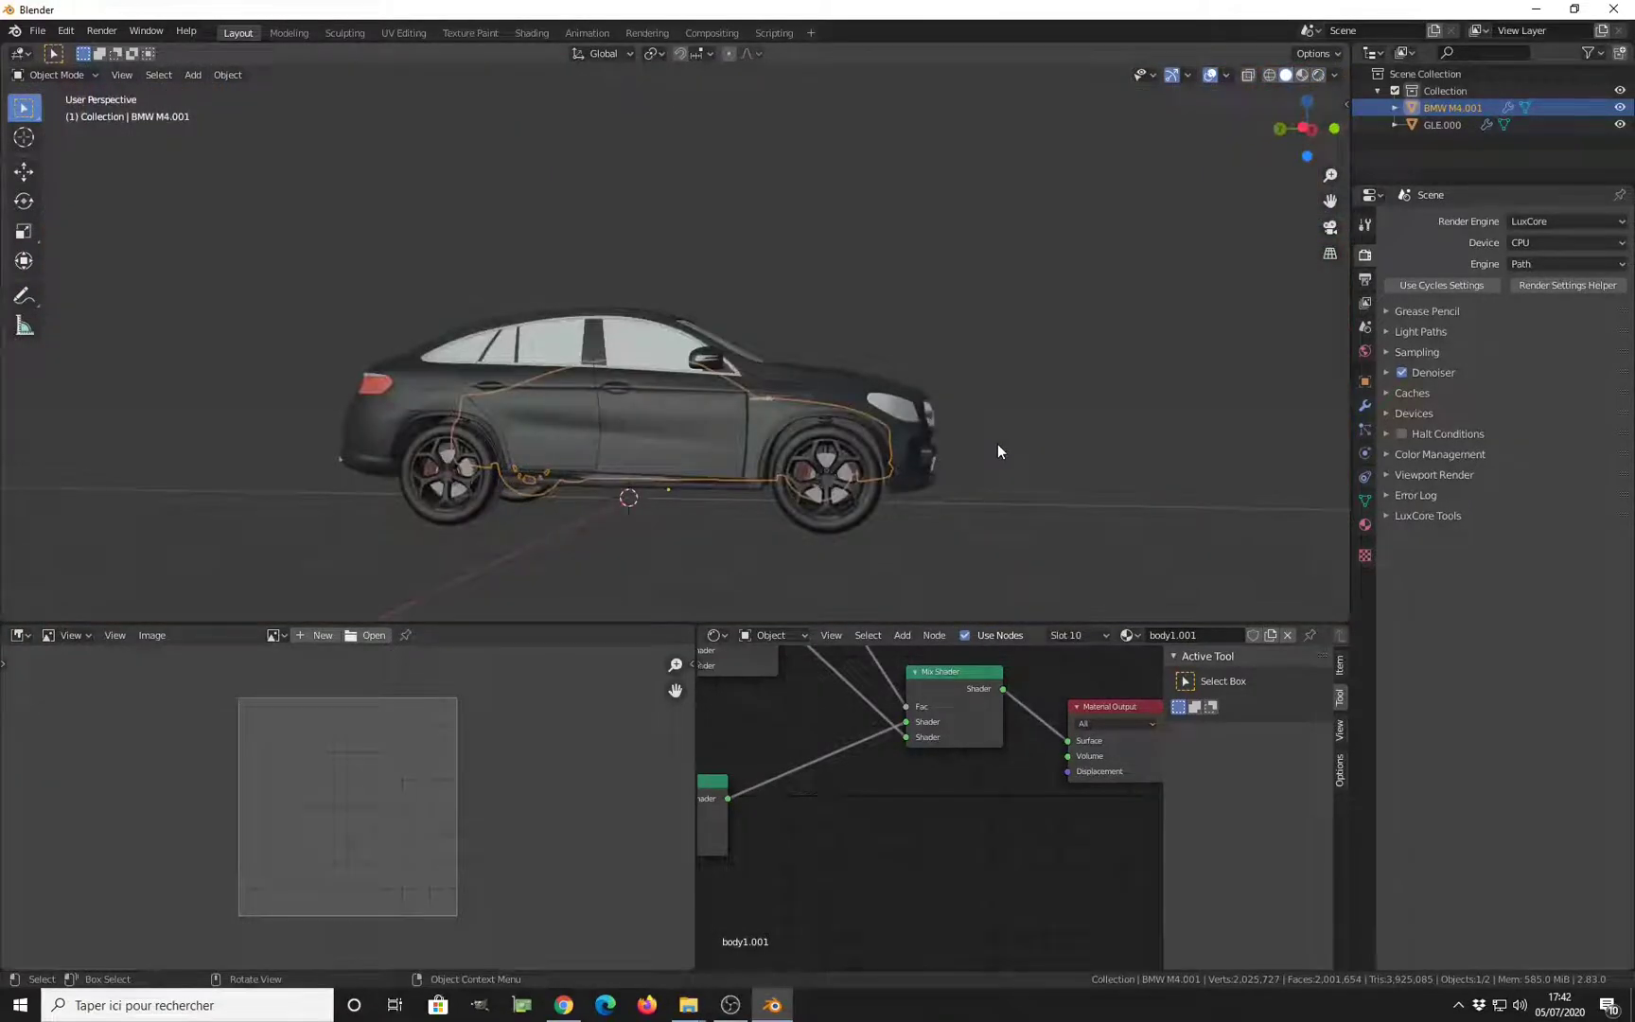
key("KP_7")
scroll(923, 490, "down", 1)
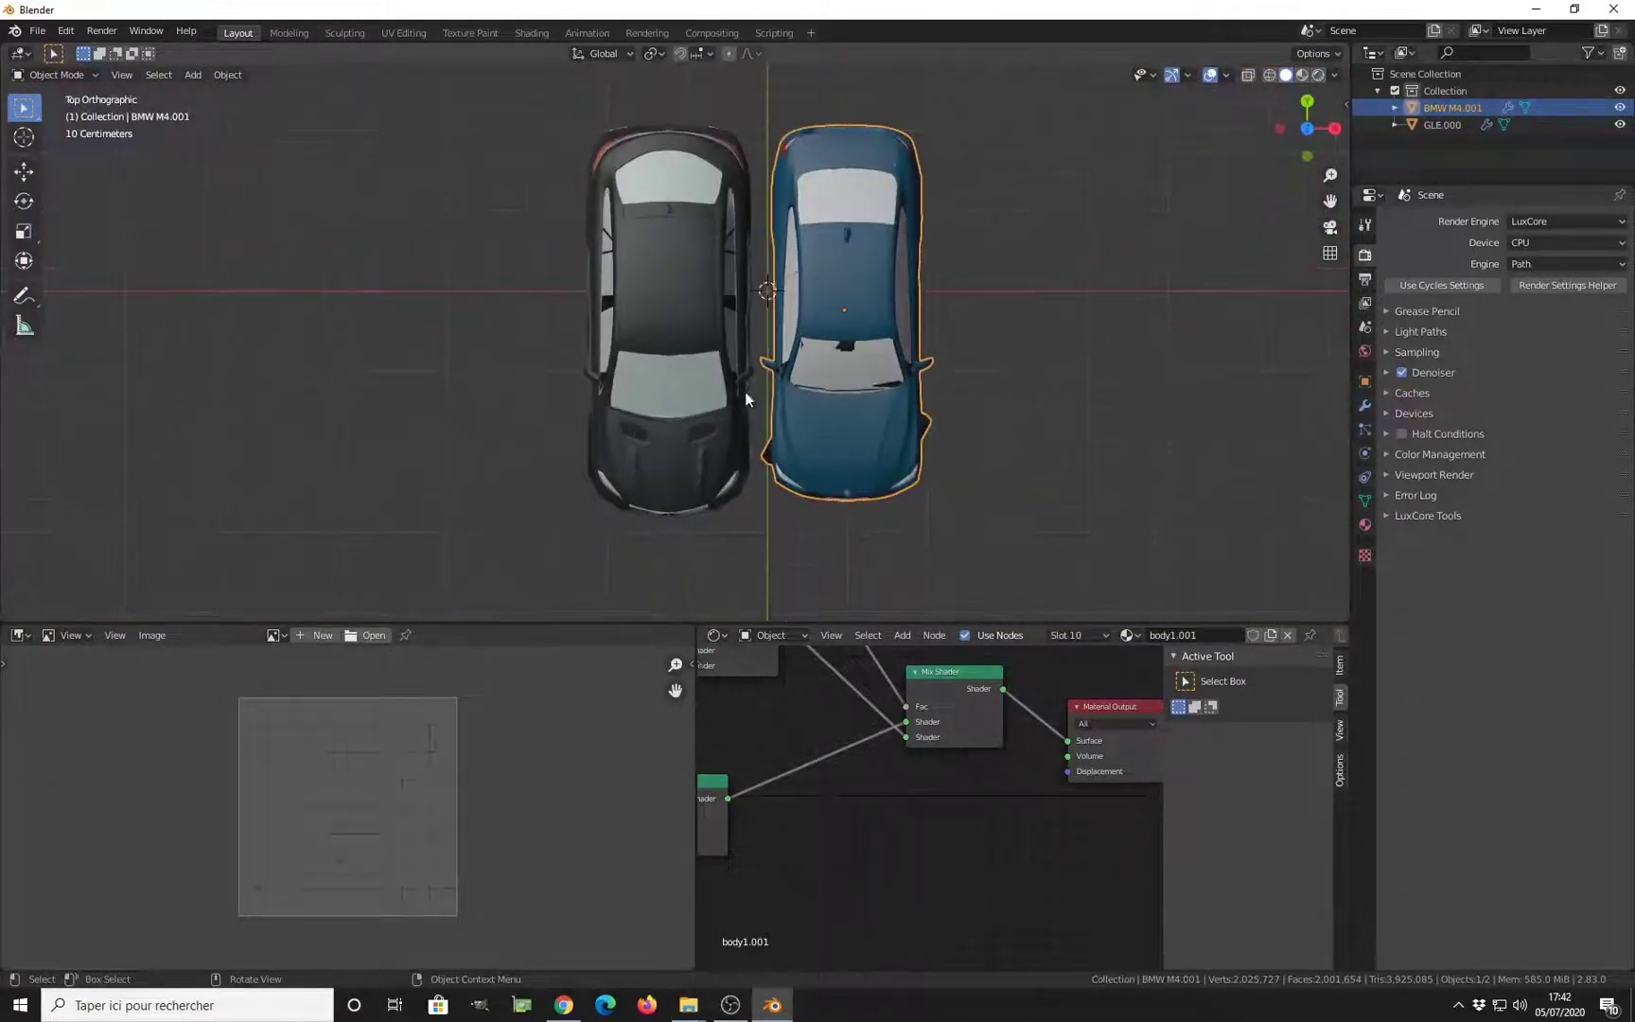
left_click(714, 341, "shift")
key("r")
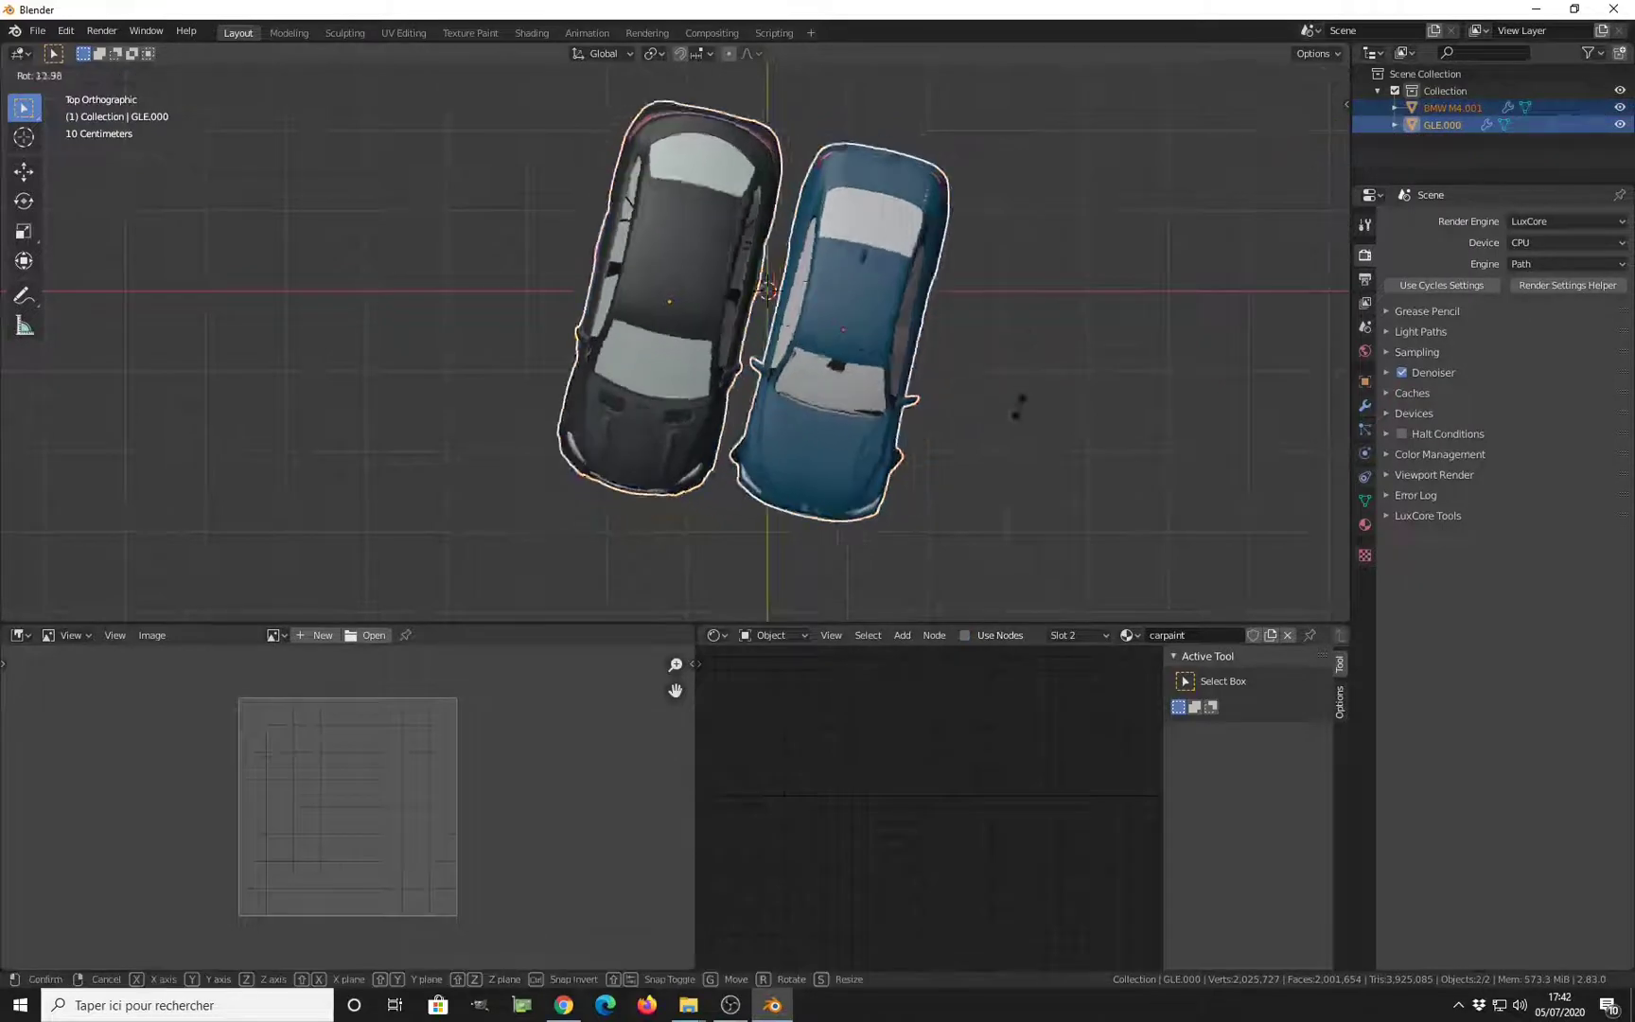
left_click(737, 510)
Orbit back to perspective and preview the turned cars in Rendered shading
middle_click_drag(809, 512, 1024, 384)
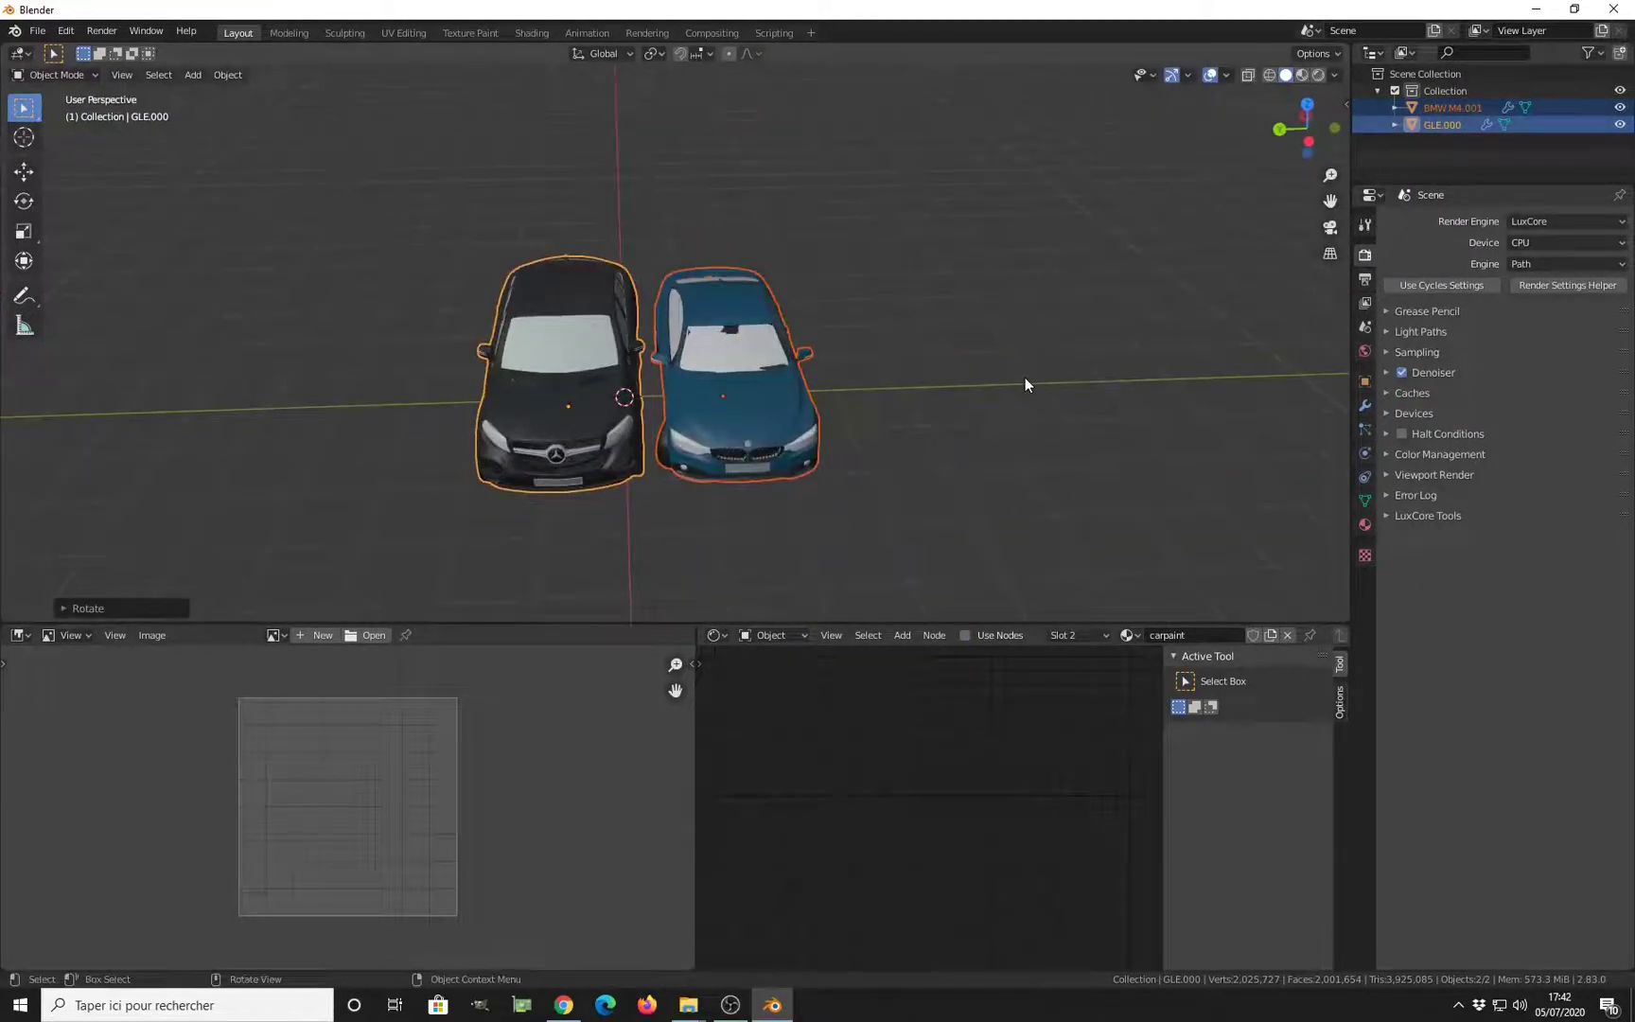
left_click(1318, 75)
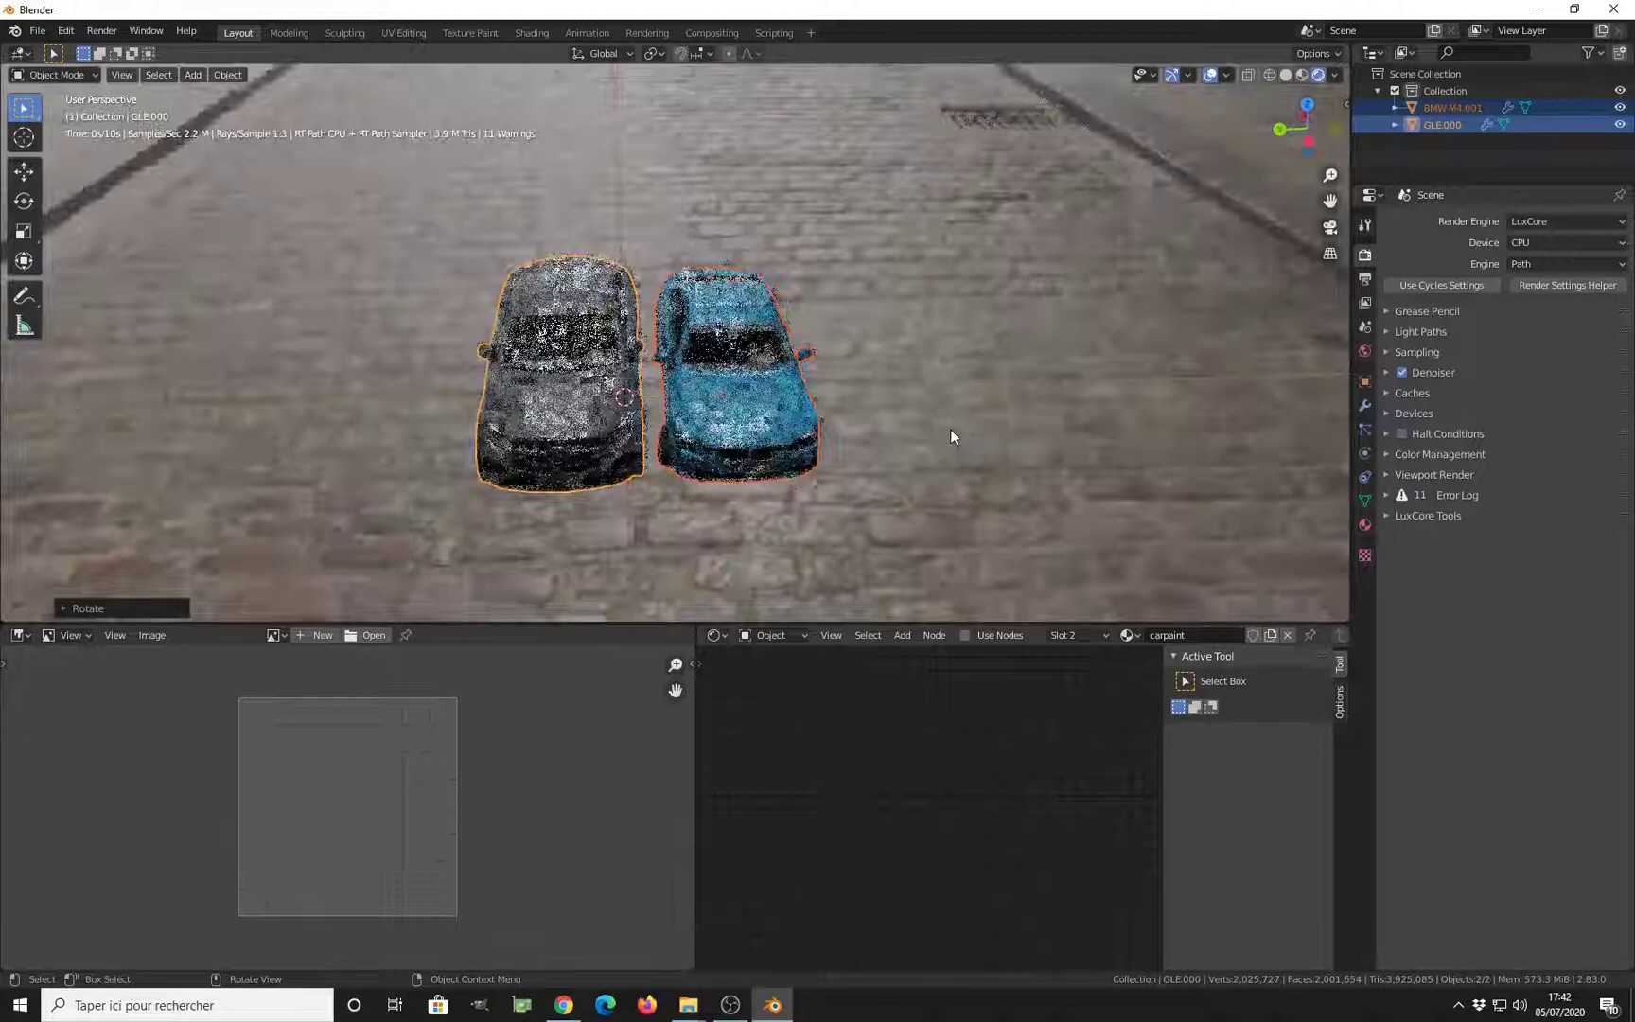
middle_click_drag(911, 441, 901, 378)
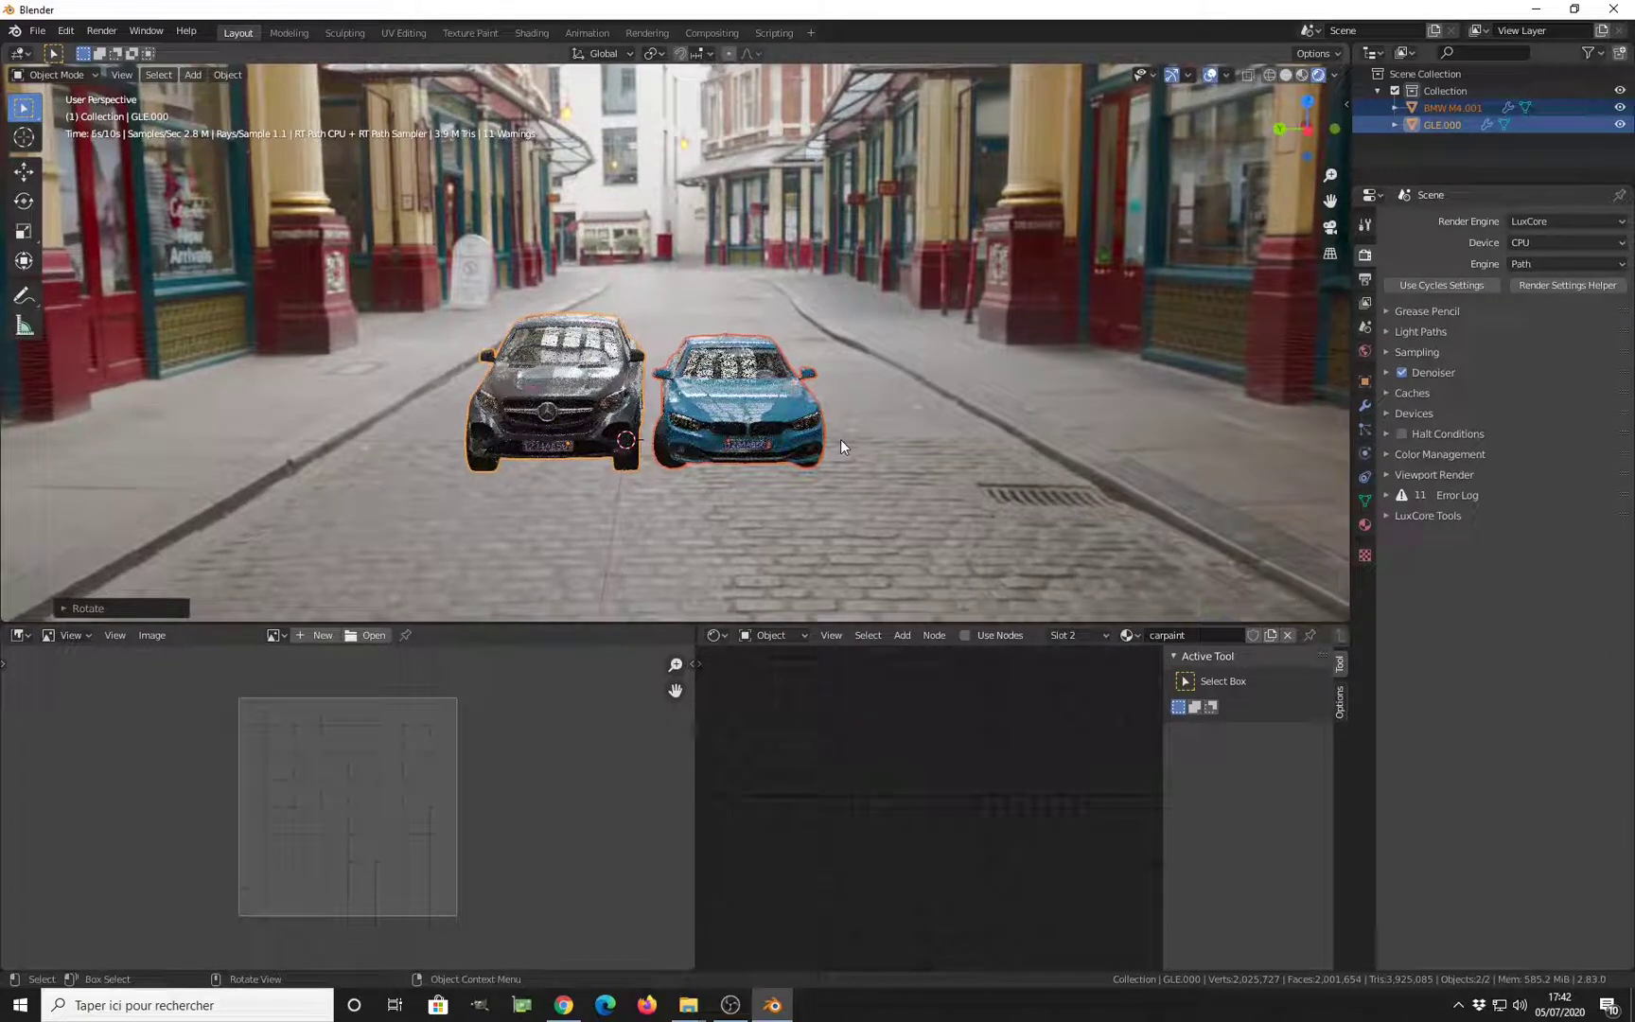
Move the BMW sideways along Y, further from the Mercedes
left_click(776, 427)
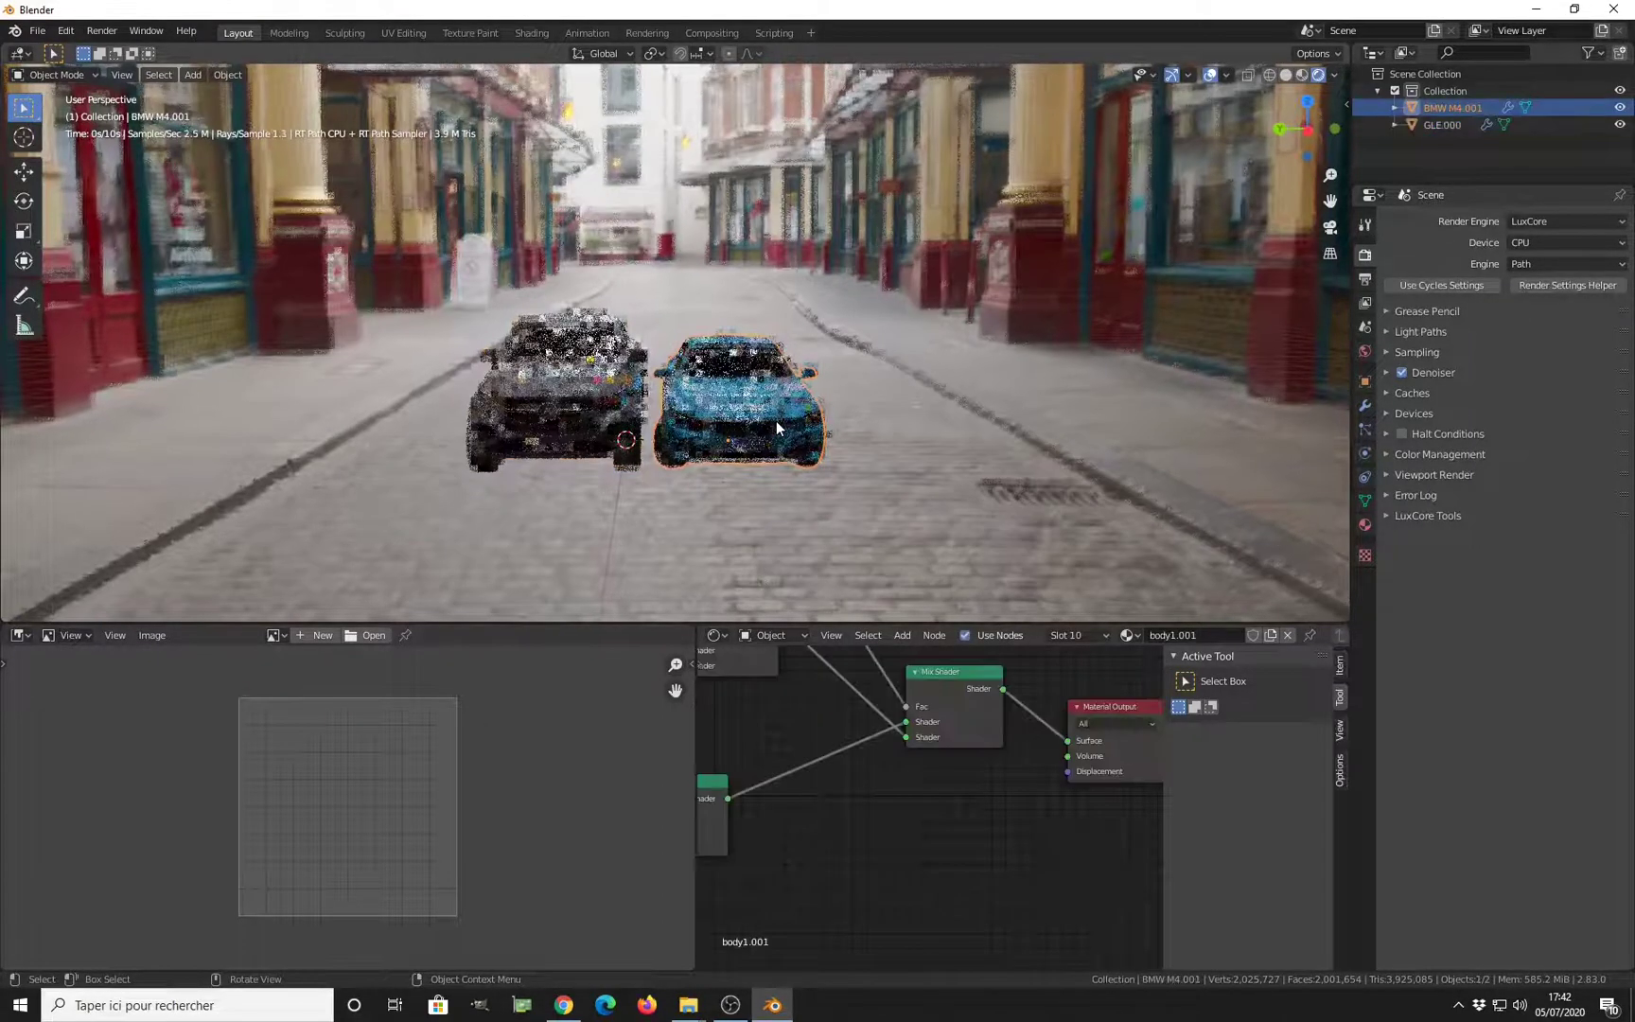
key("g")
key("x")
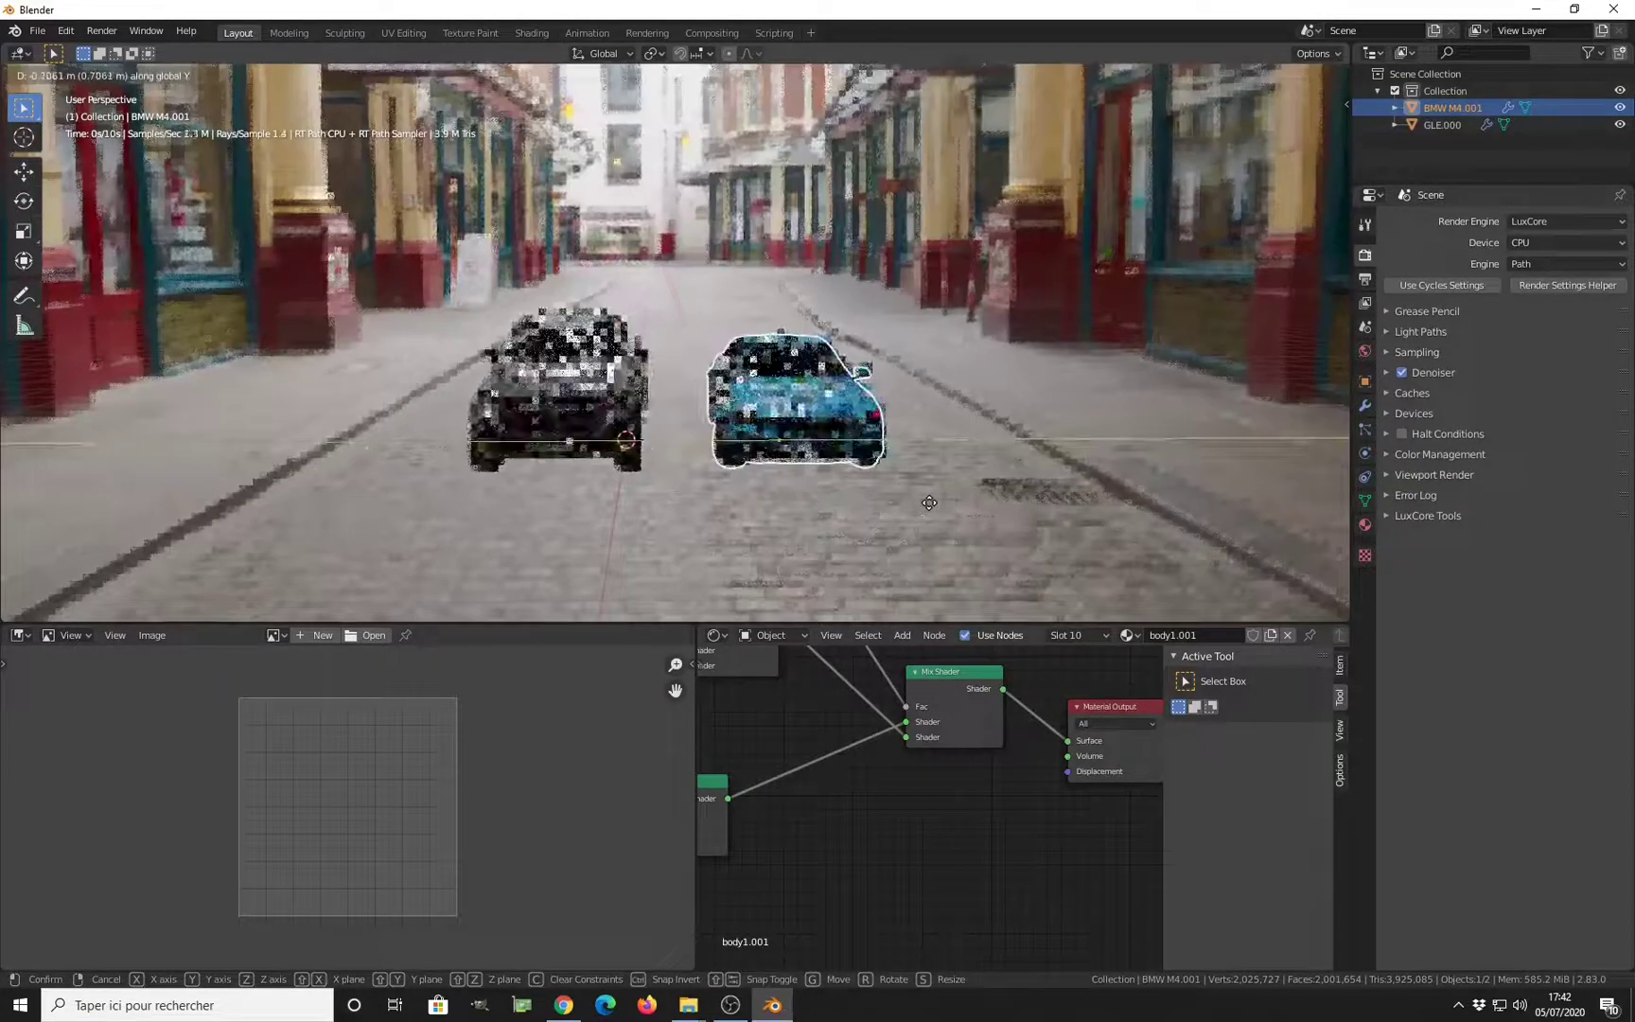
key("y")
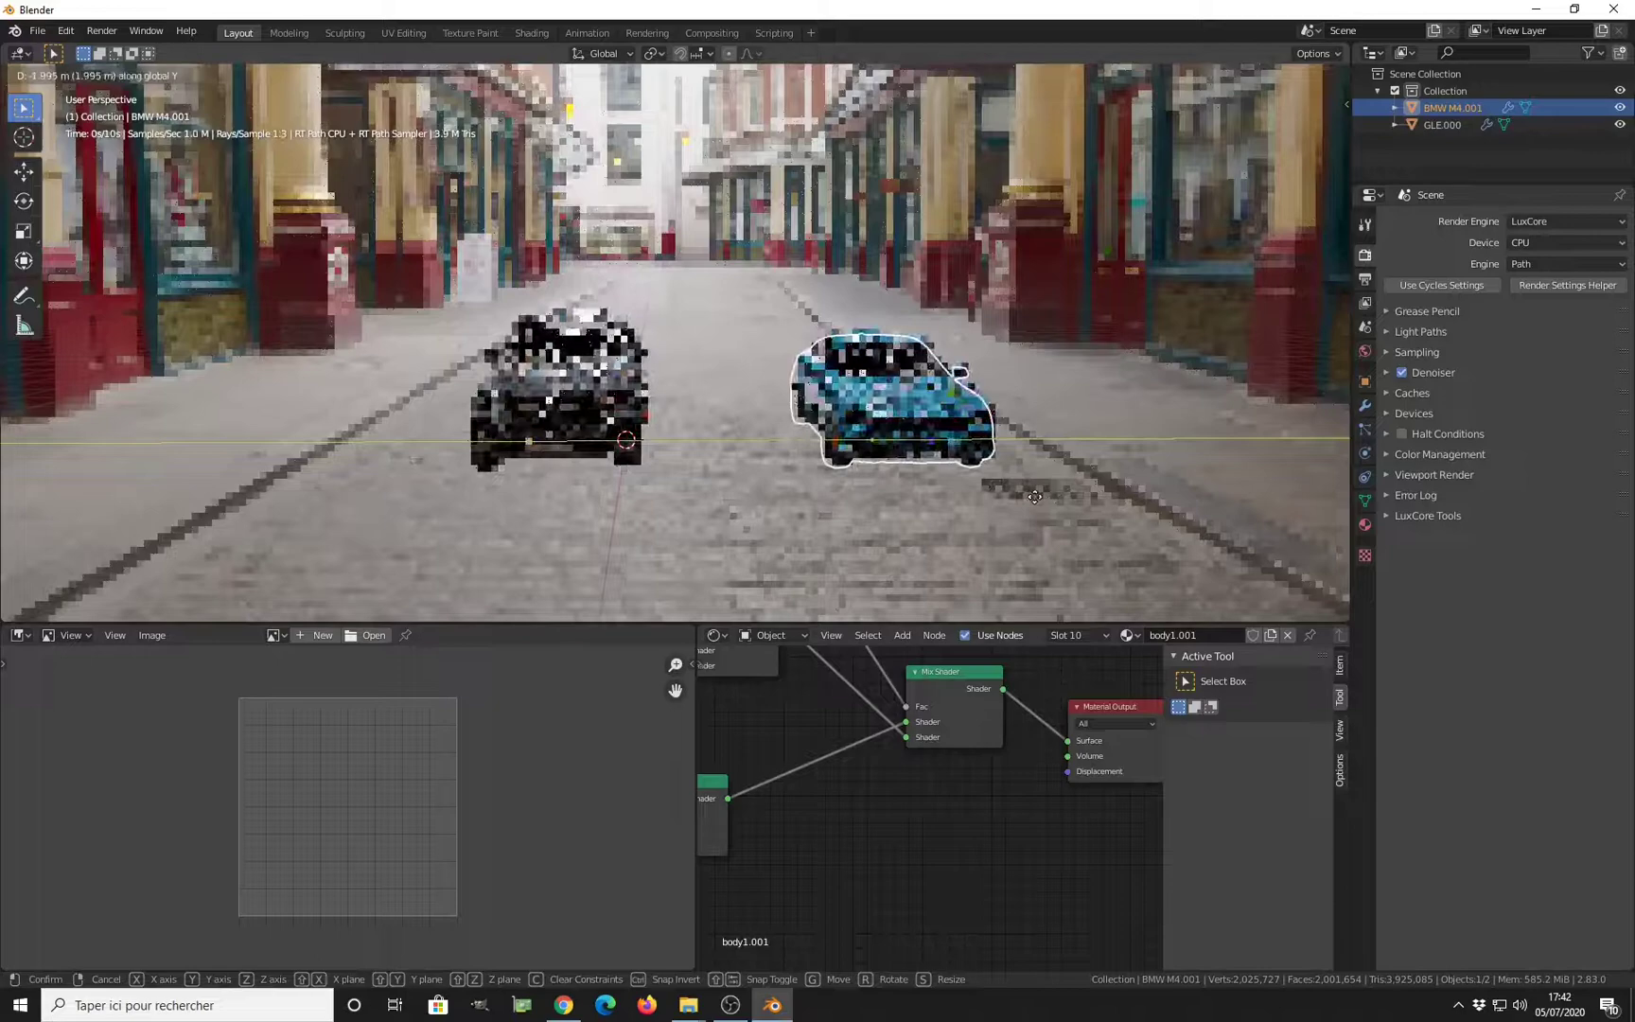
left_click(1032, 517)
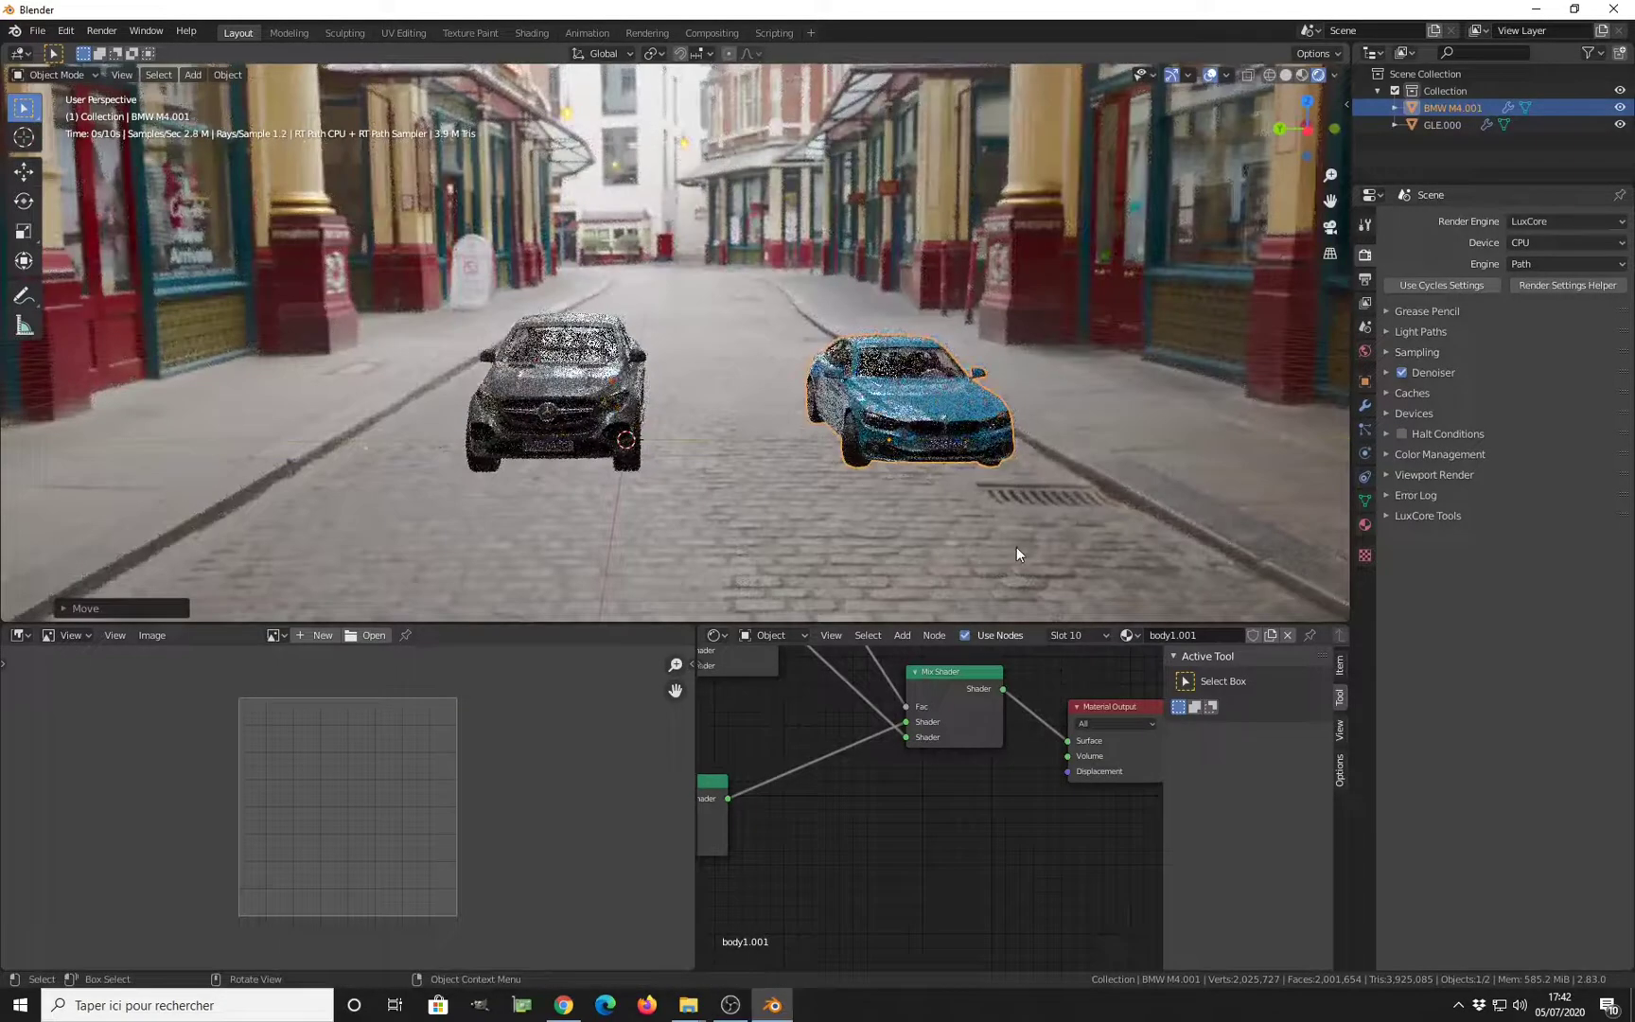
Rotate the BMW 180 degrees around the Z axis
key("r")
key("z")
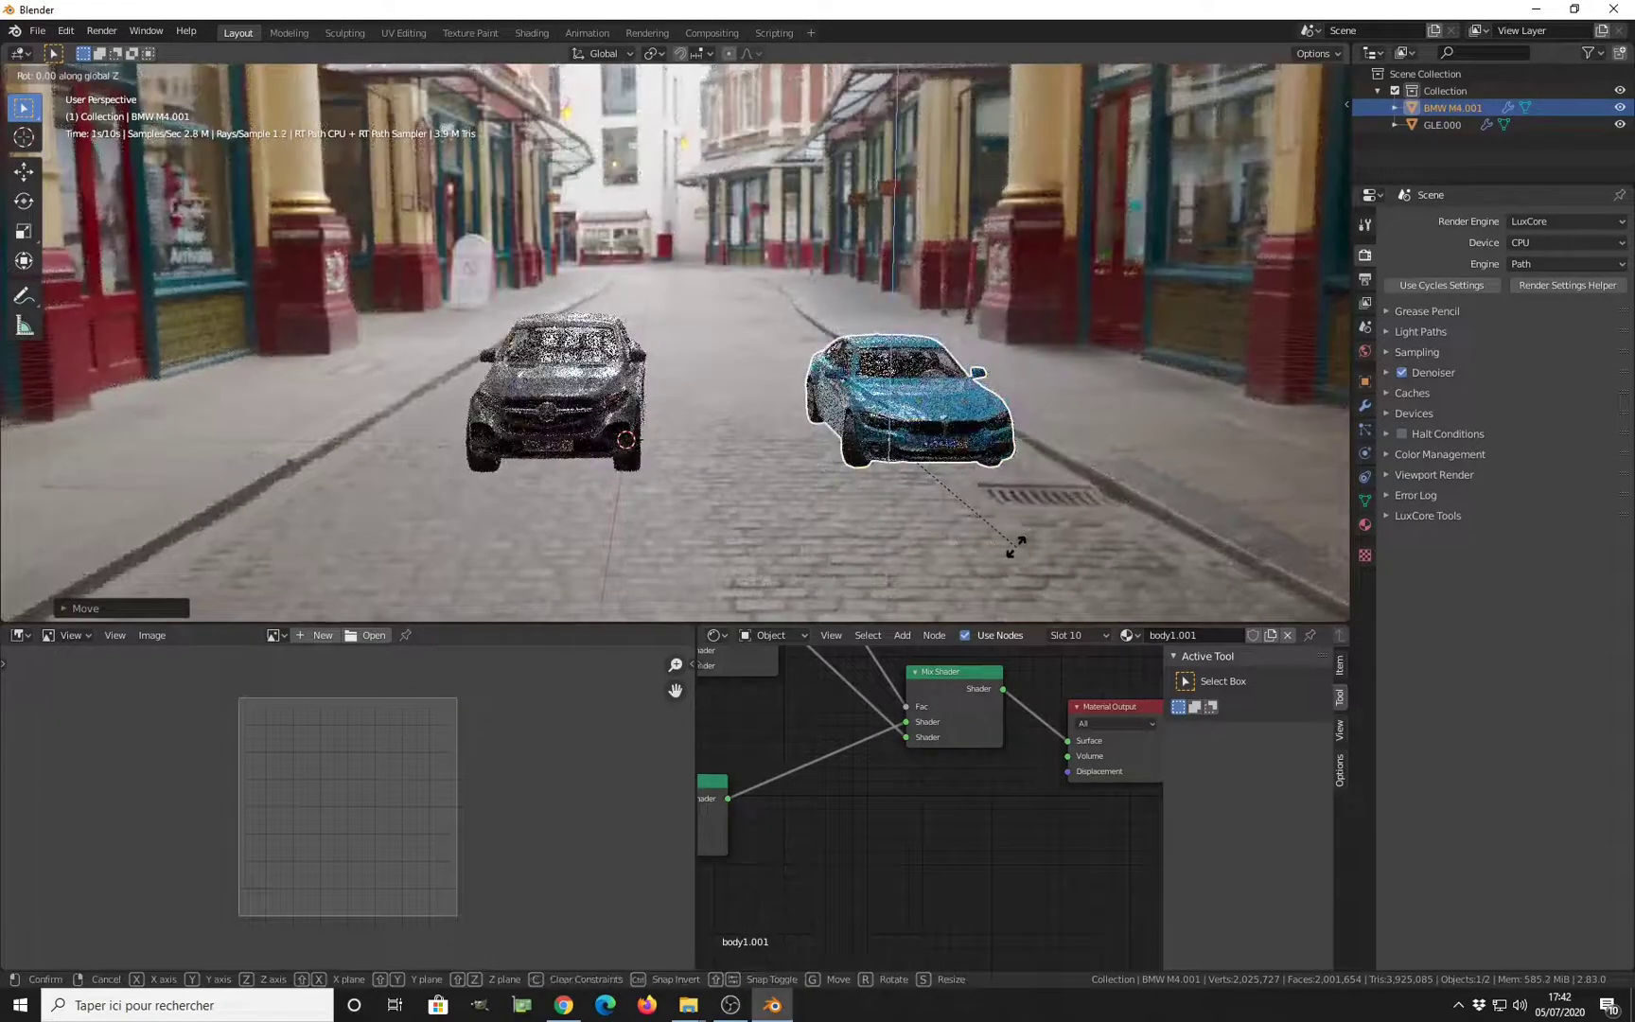
type("180")
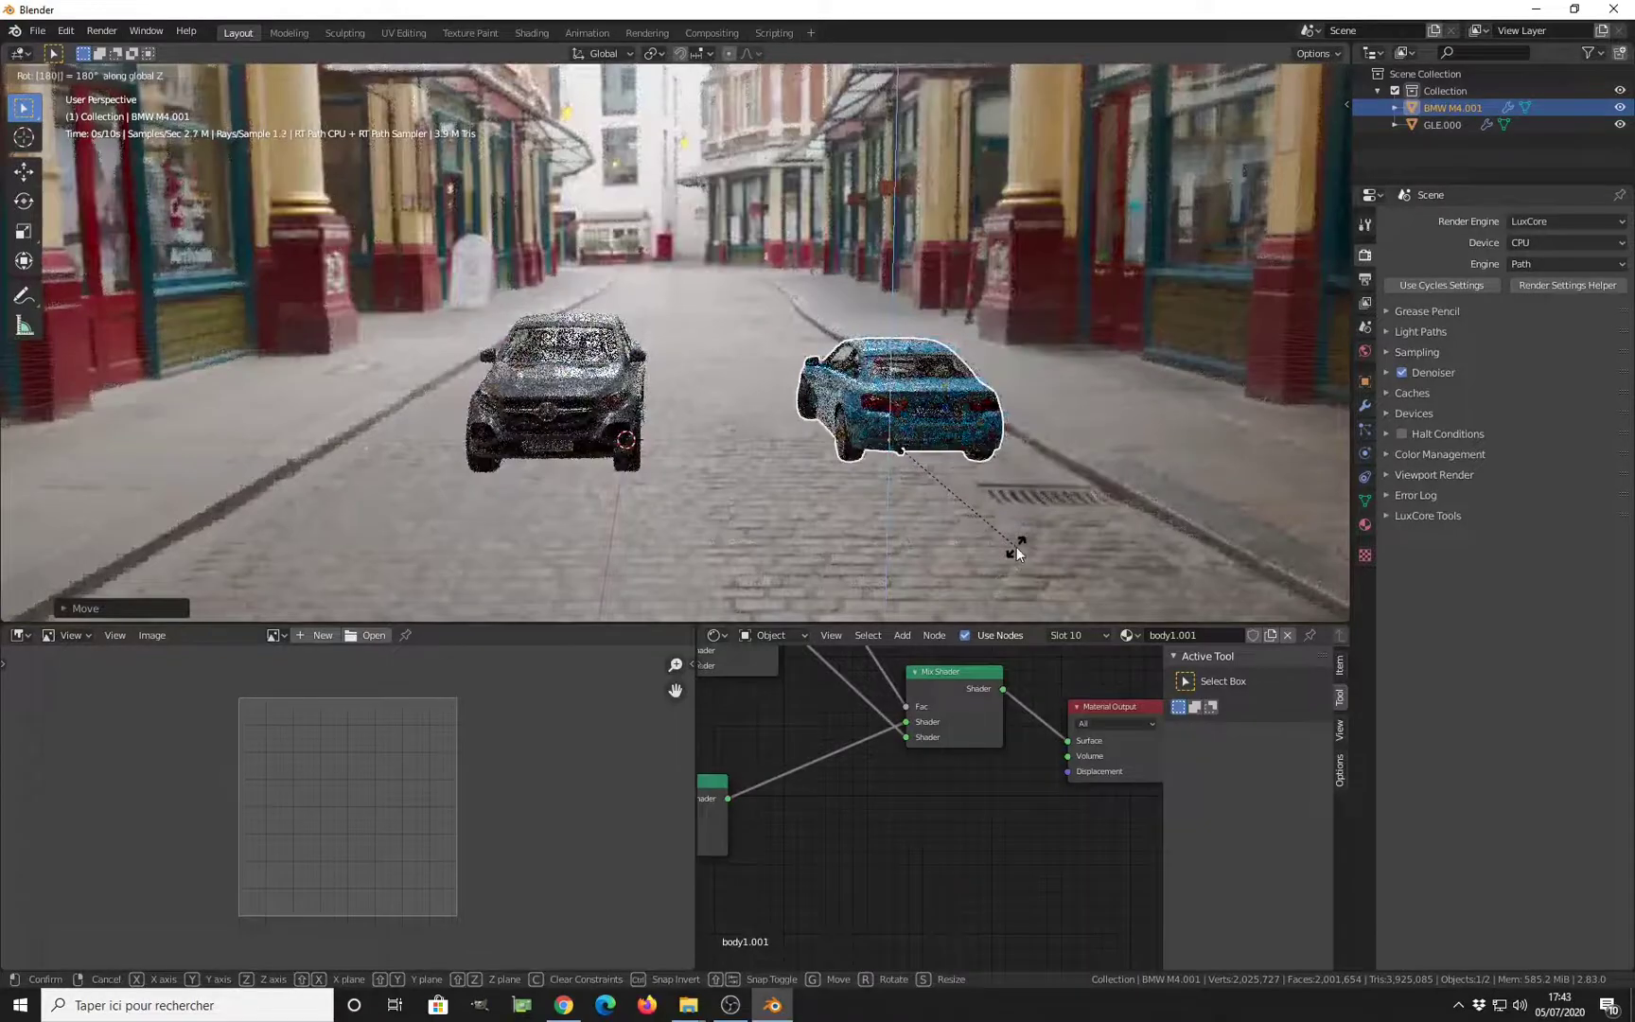
key("Return")
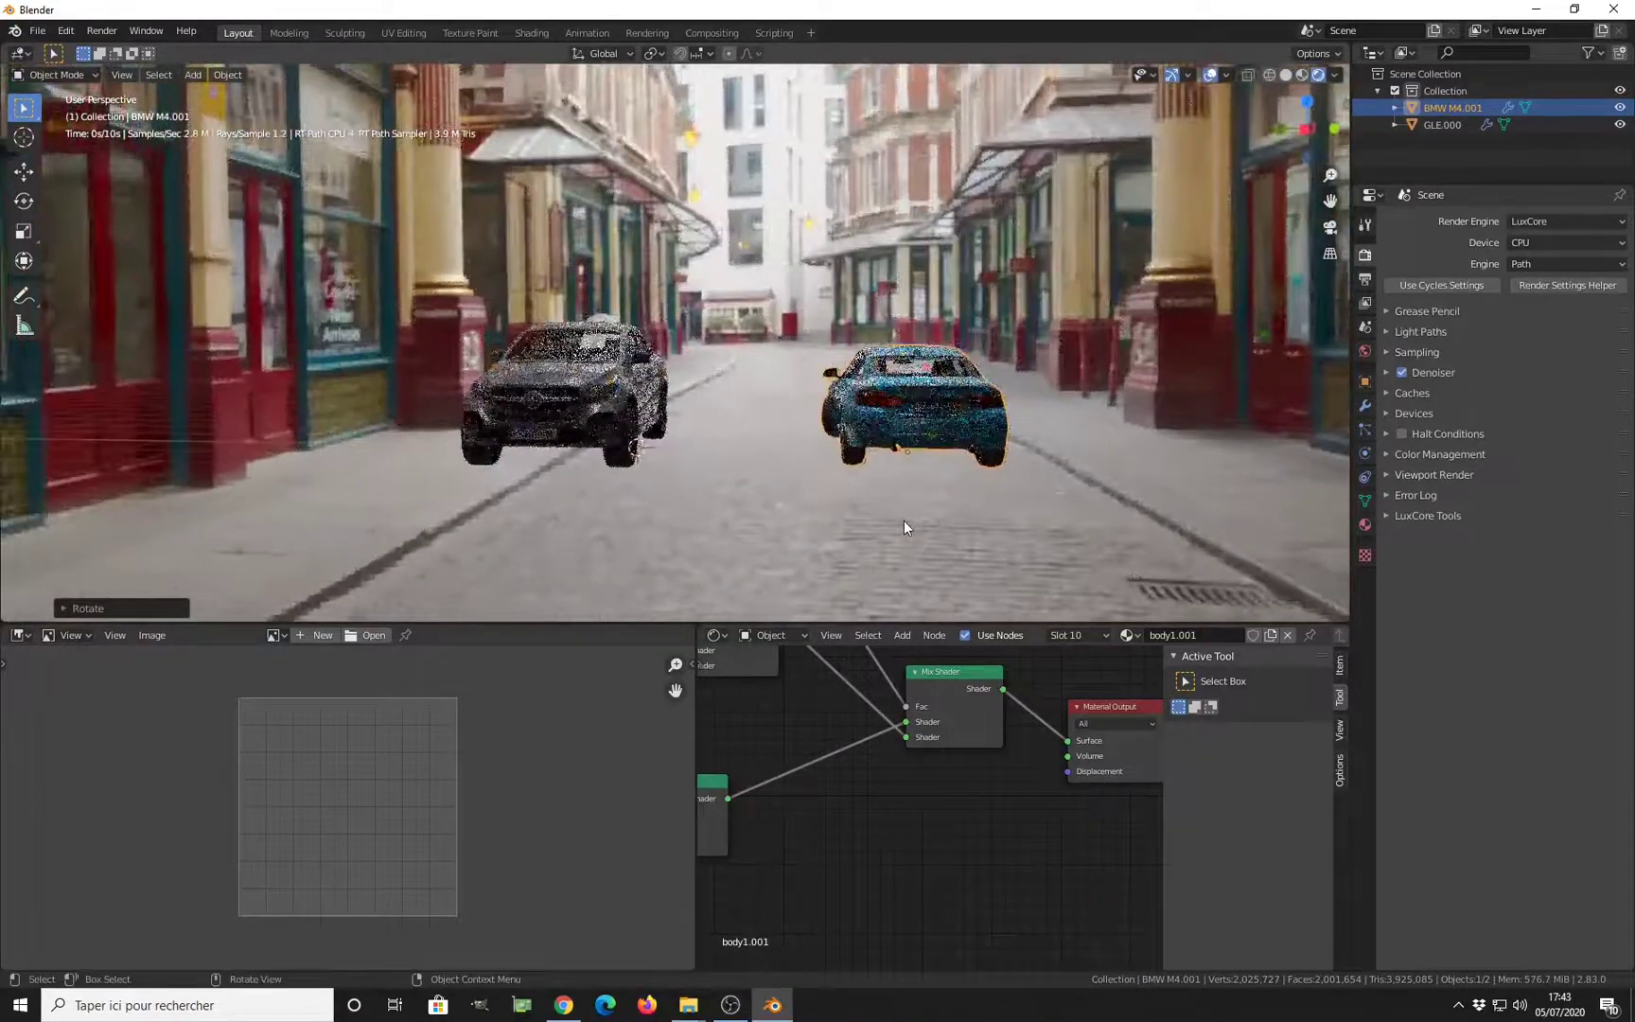
middle_click_drag(930, 528, 945, 529)
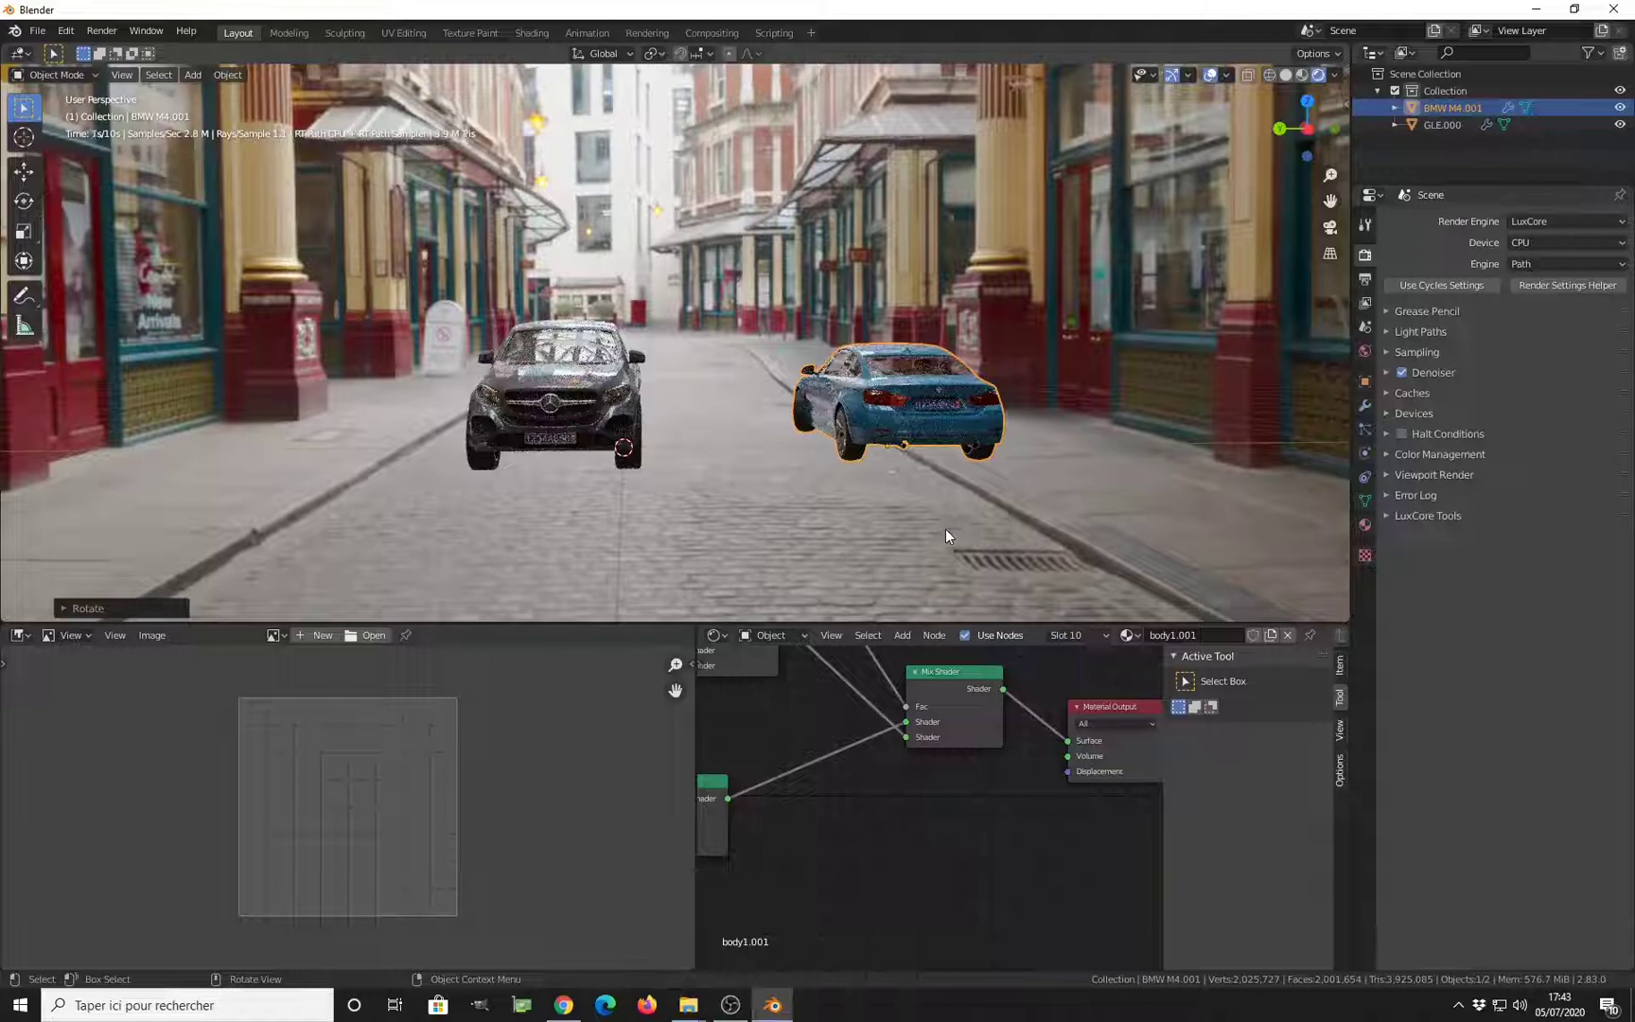
Switch to a solid top view and add a camera to the scene
key("KP_7")
key("z")
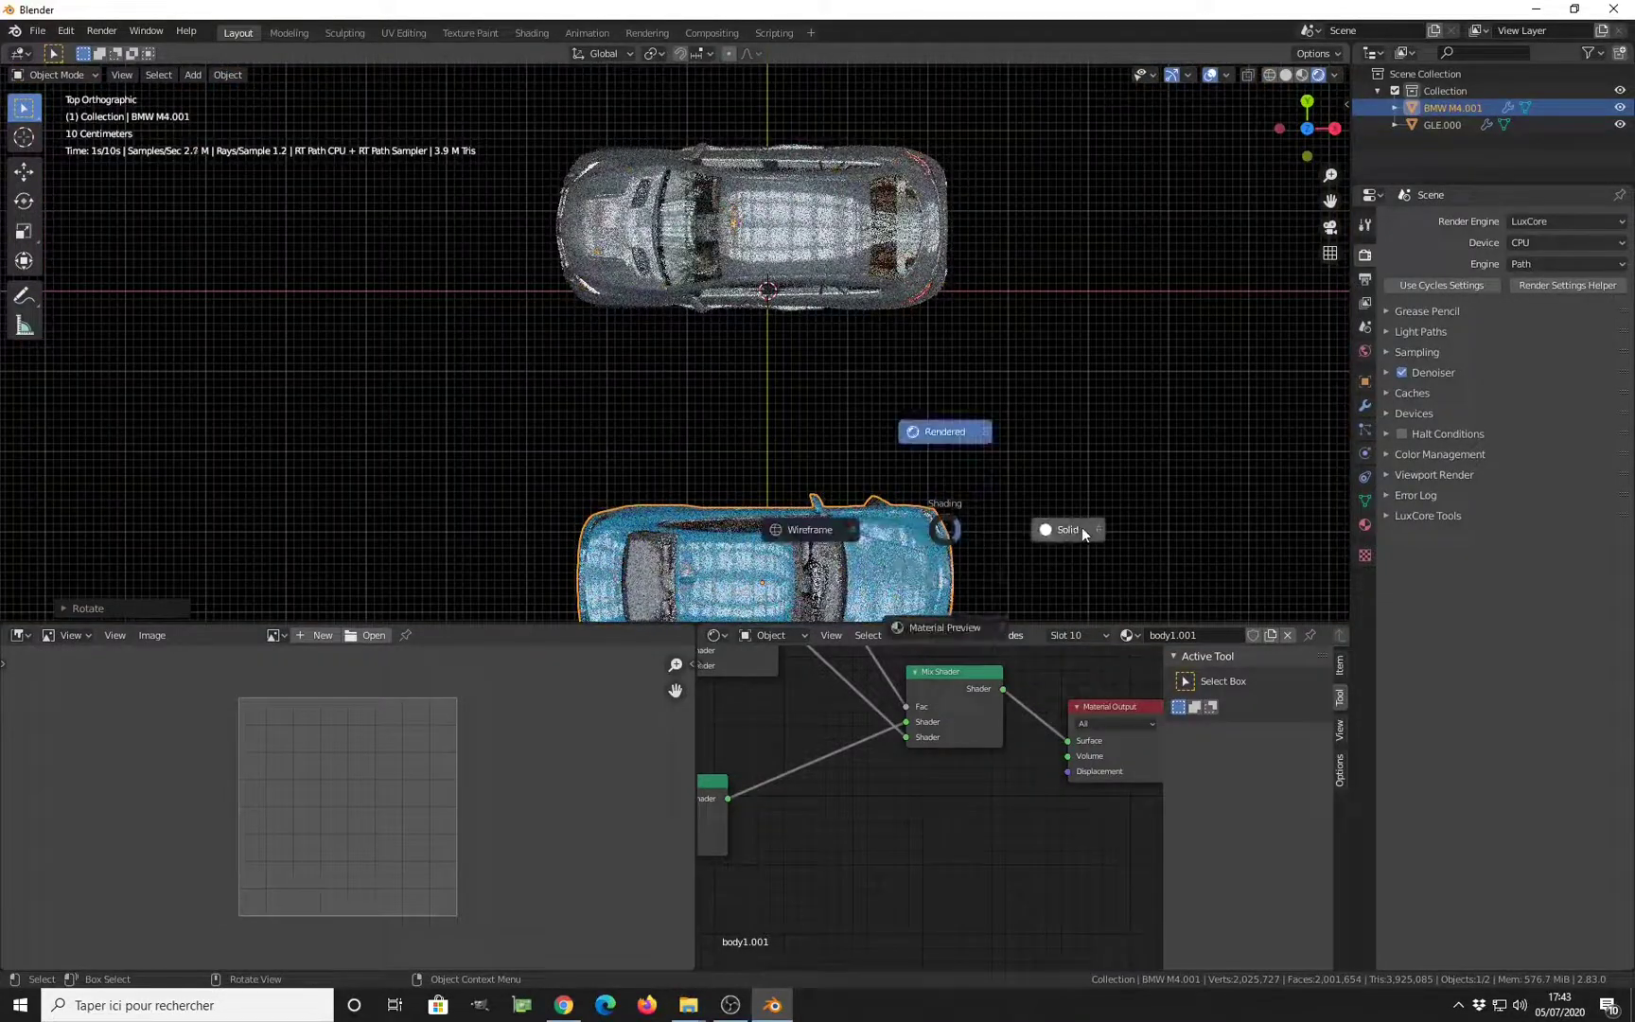
left_click(1082, 530)
scroll(1039, 540, "down", 4)
key("shift+a")
mouse_move(912, 418)
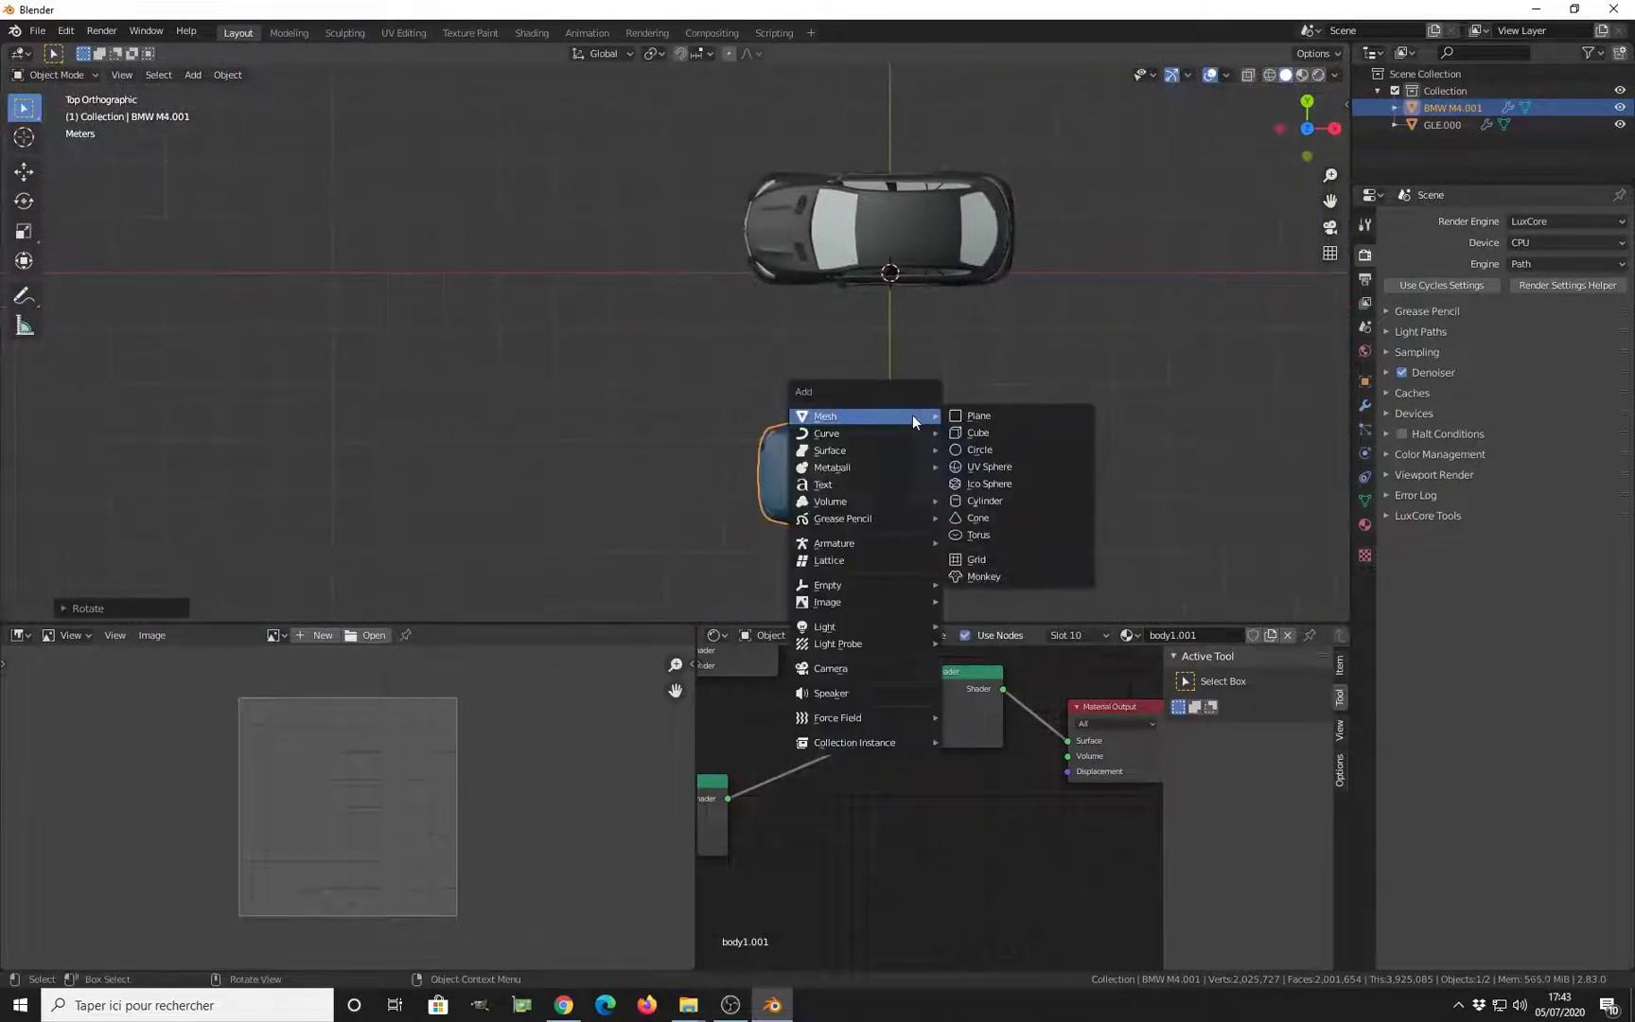
left_click(826, 669)
Scale the camera up by 20 so it surrounds both cars
scroll(887, 376, "down", 1)
middle_click_drag(887, 377, 933, 429, "shift")
type("s")
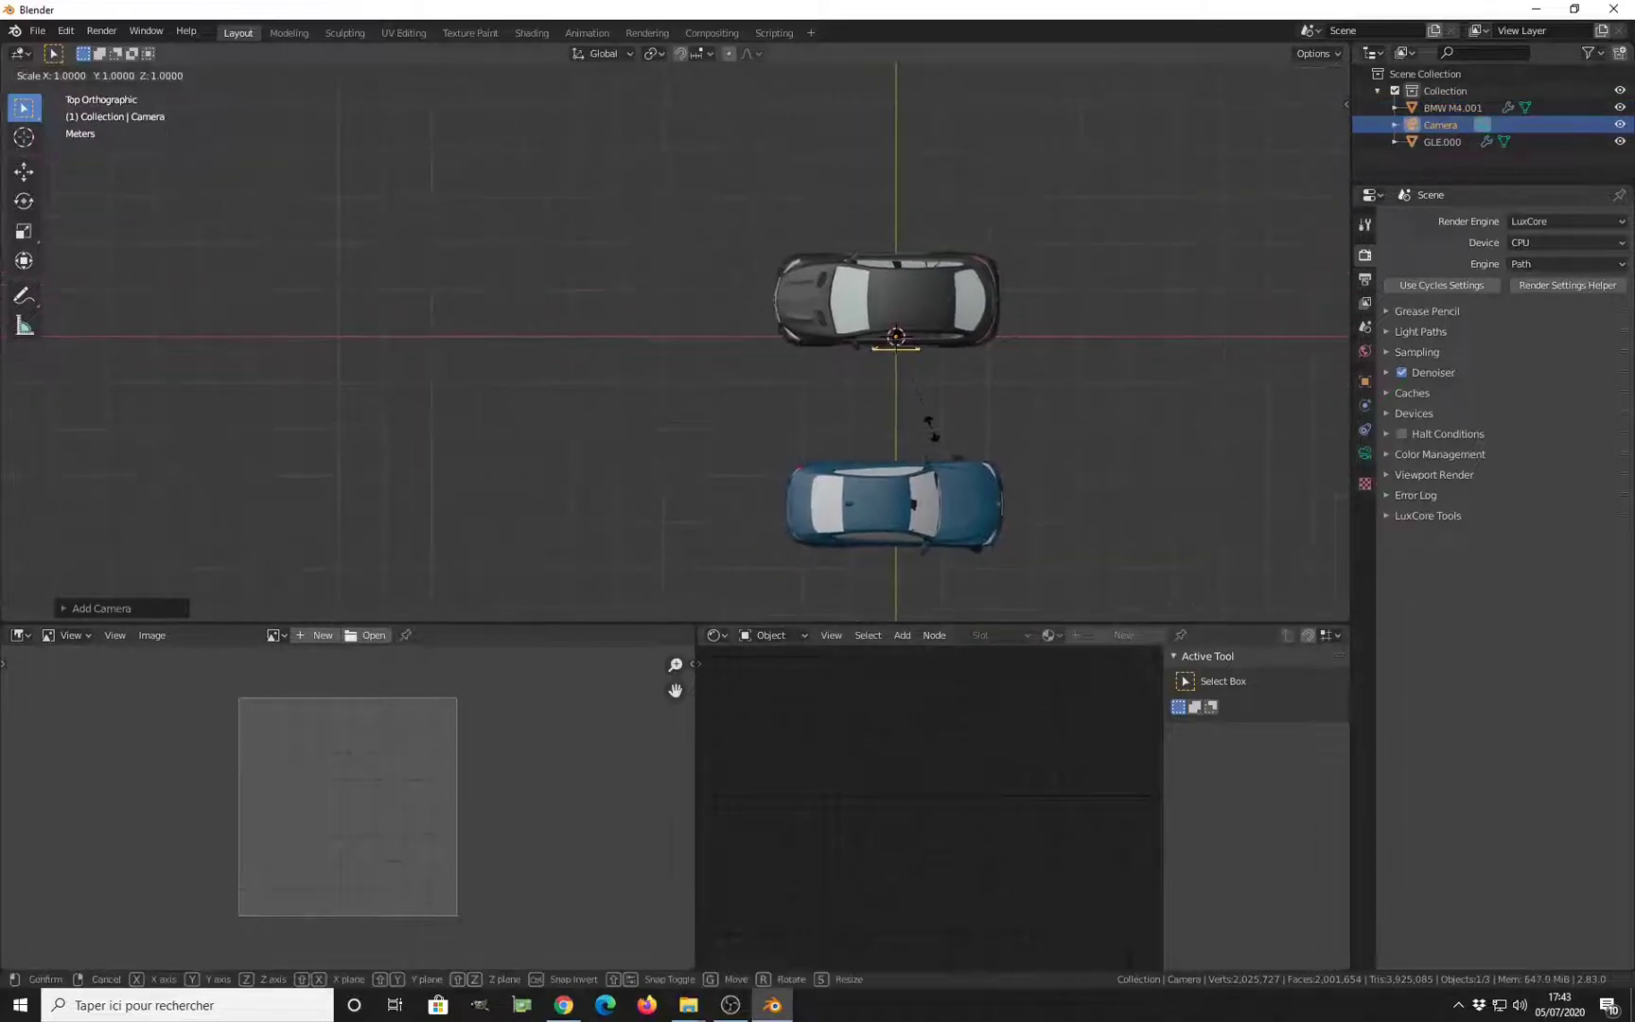
type("20")
key("Return")
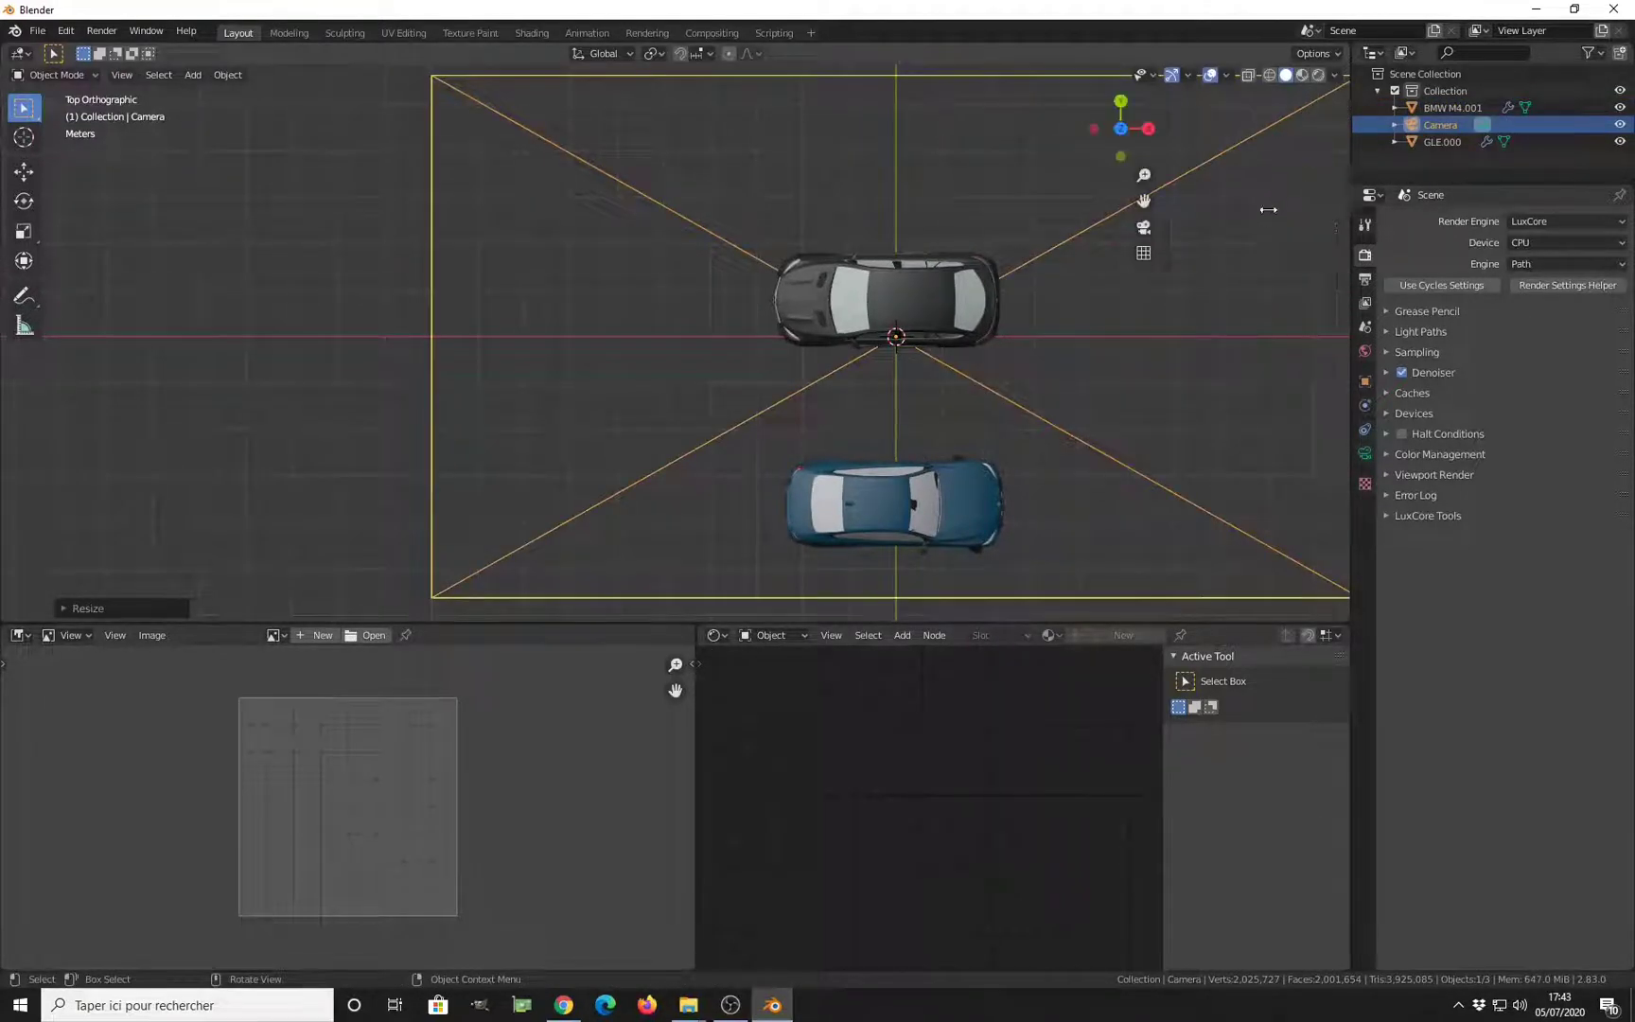
Show the sidebar's Screencast Keys panel and collapse its settings
key("n")
left_click(1341, 225)
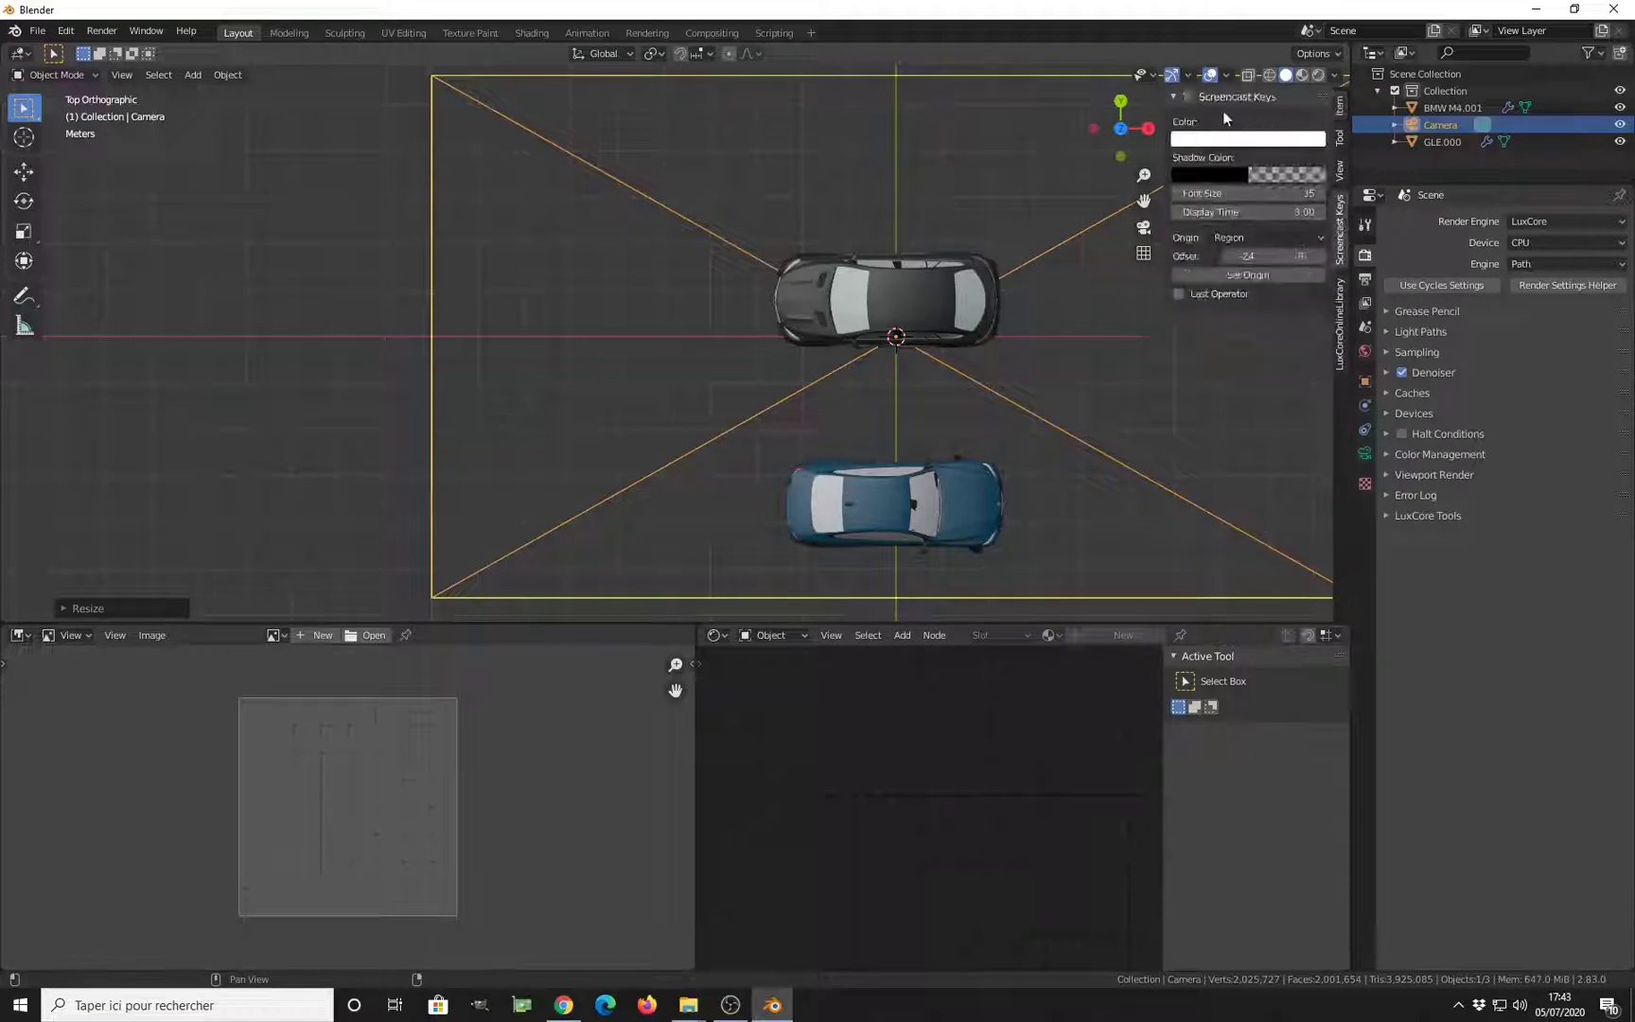
left_click(1196, 97)
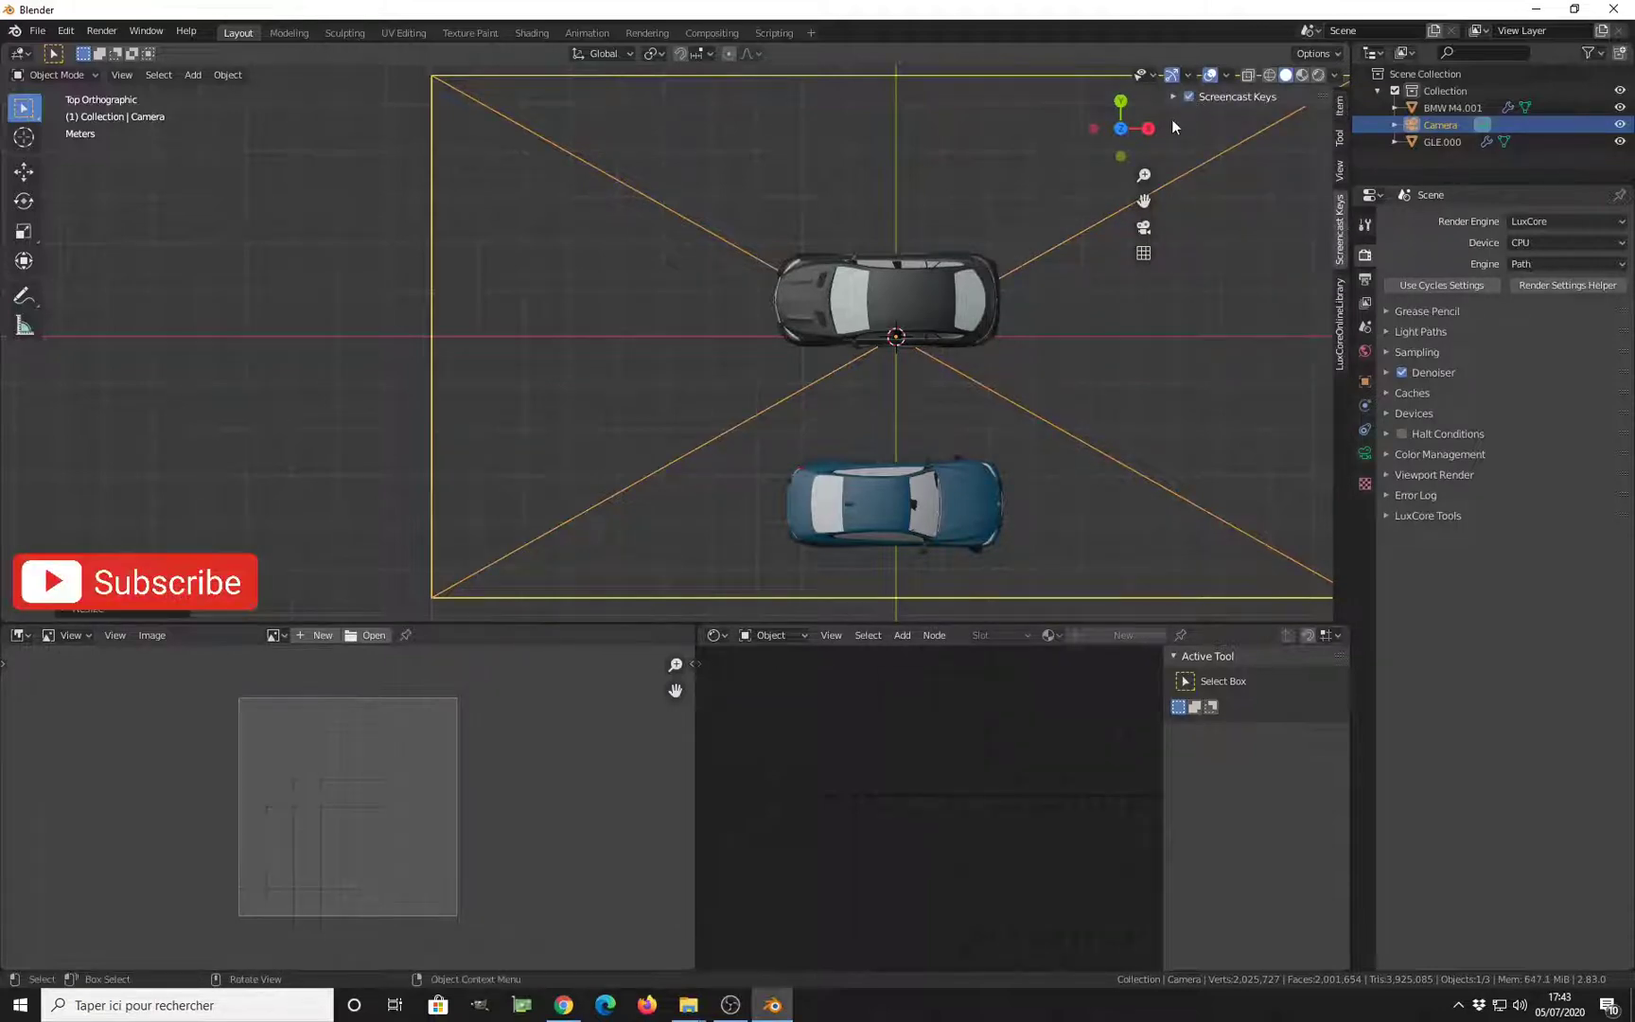
Stand the camera upright by rotating it 90° on X and -90° on Z
middle_click_drag(846, 447, 969, 376)
key("KP_7")
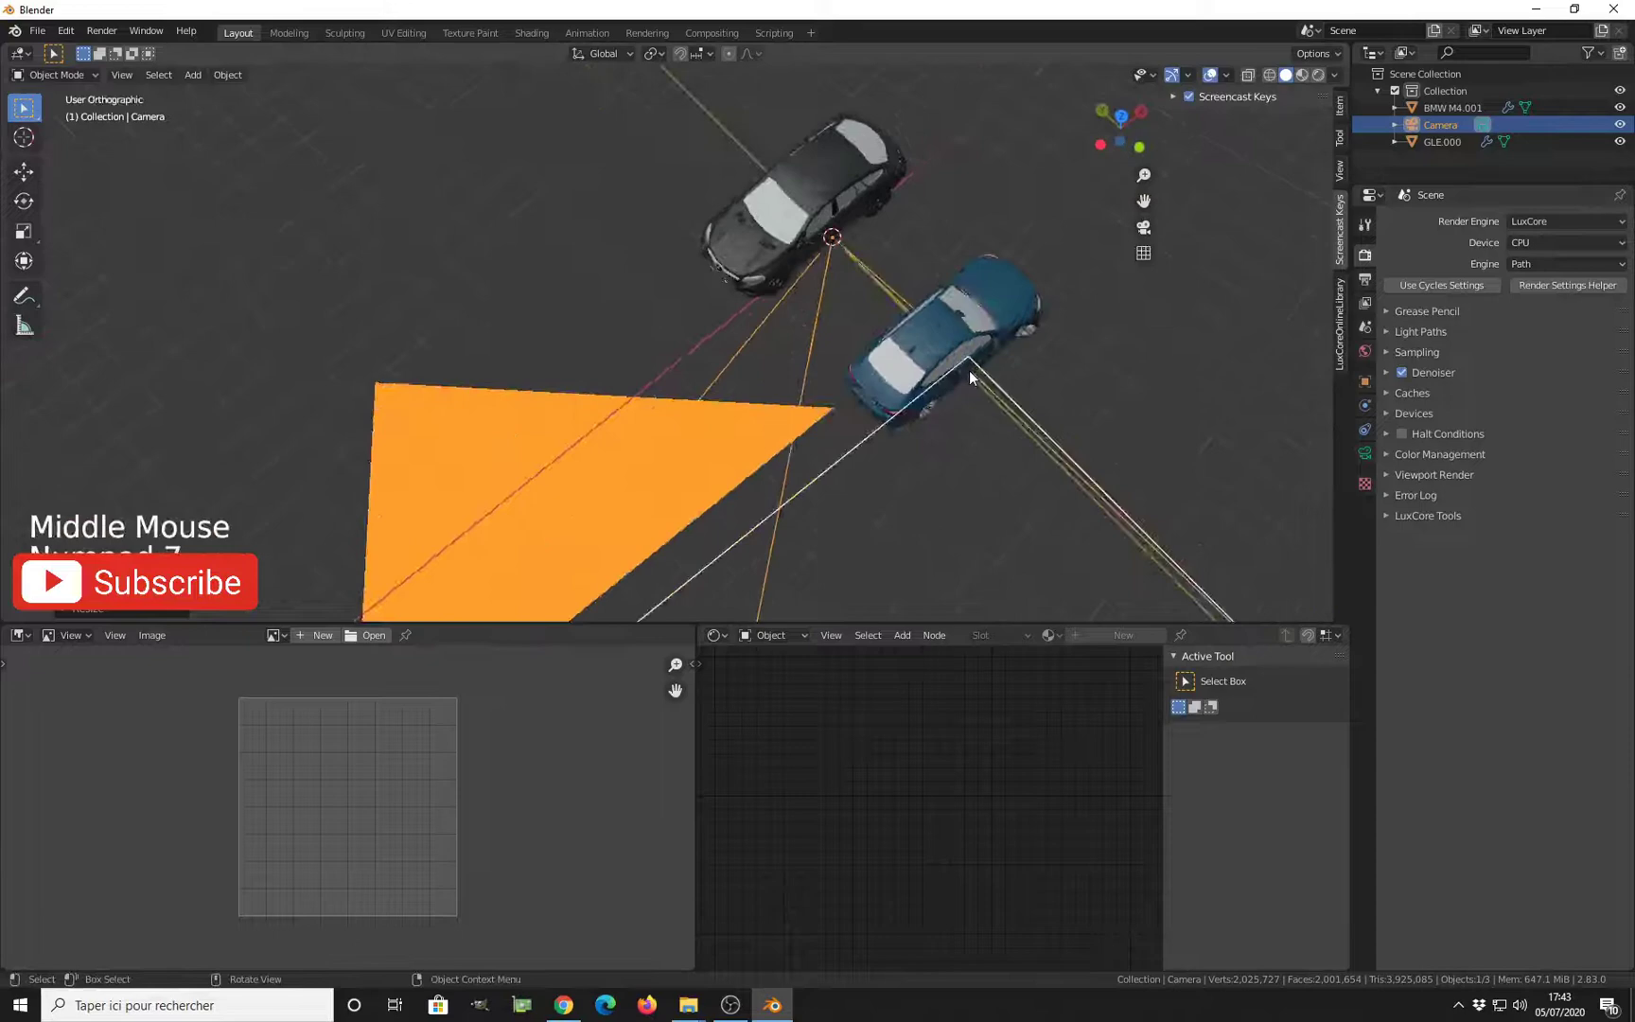
type("r90")
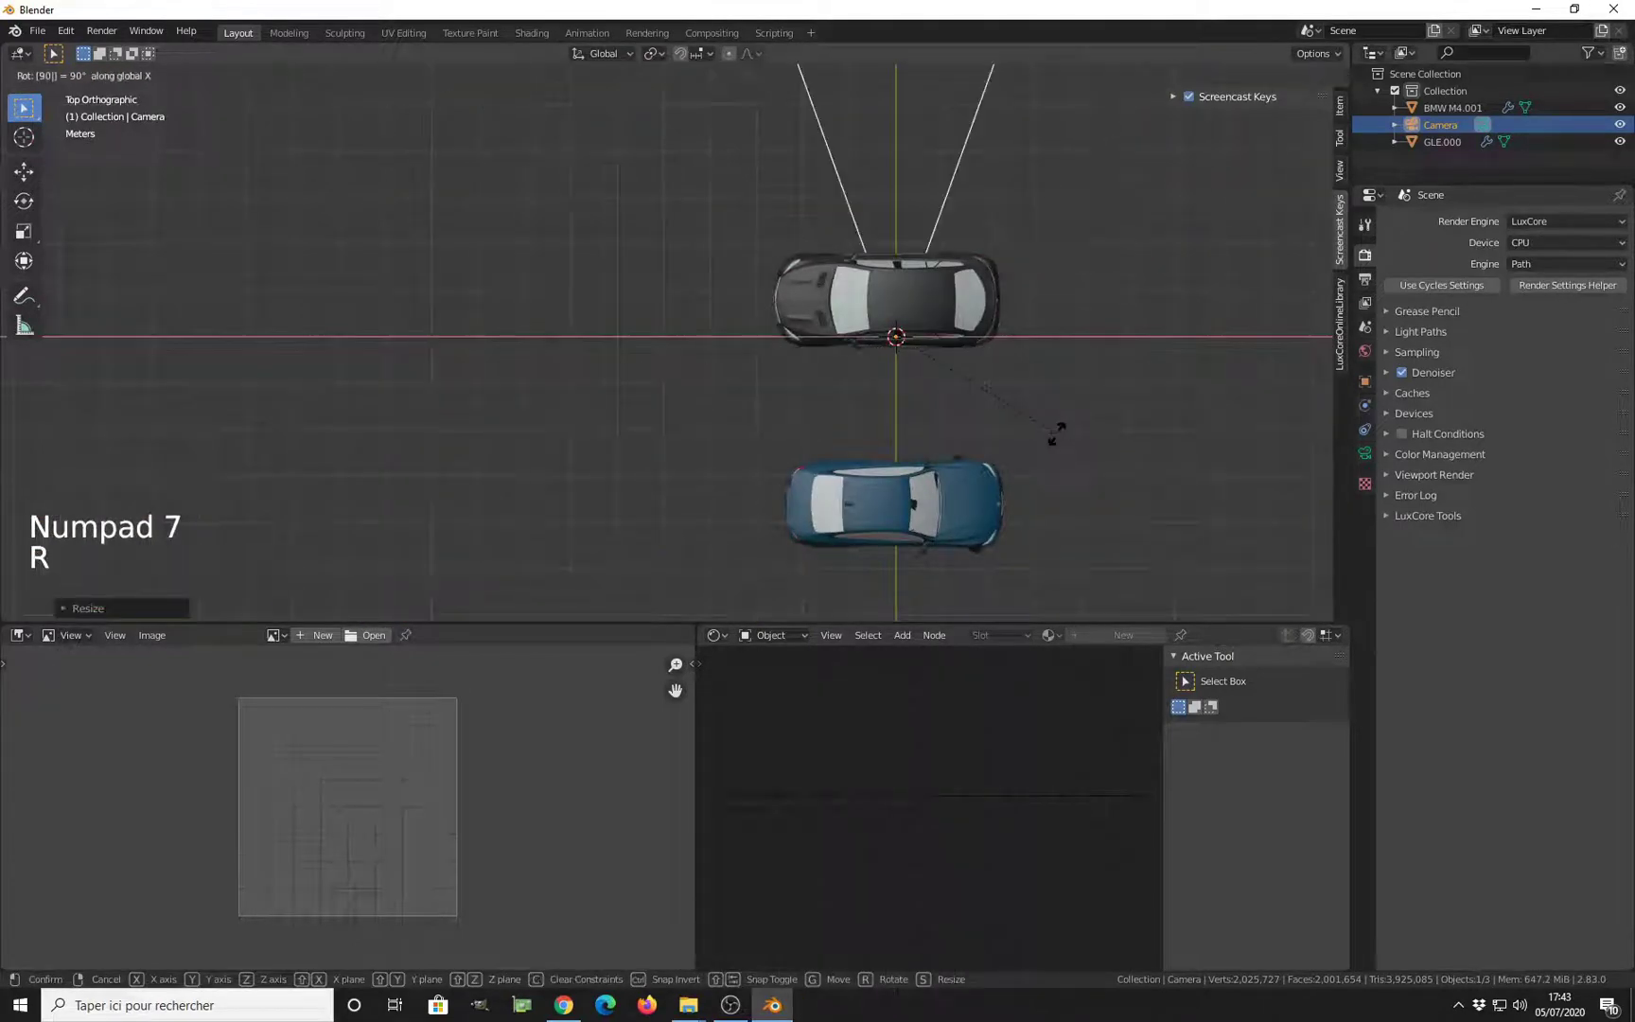
key("Return")
type("rz-90")
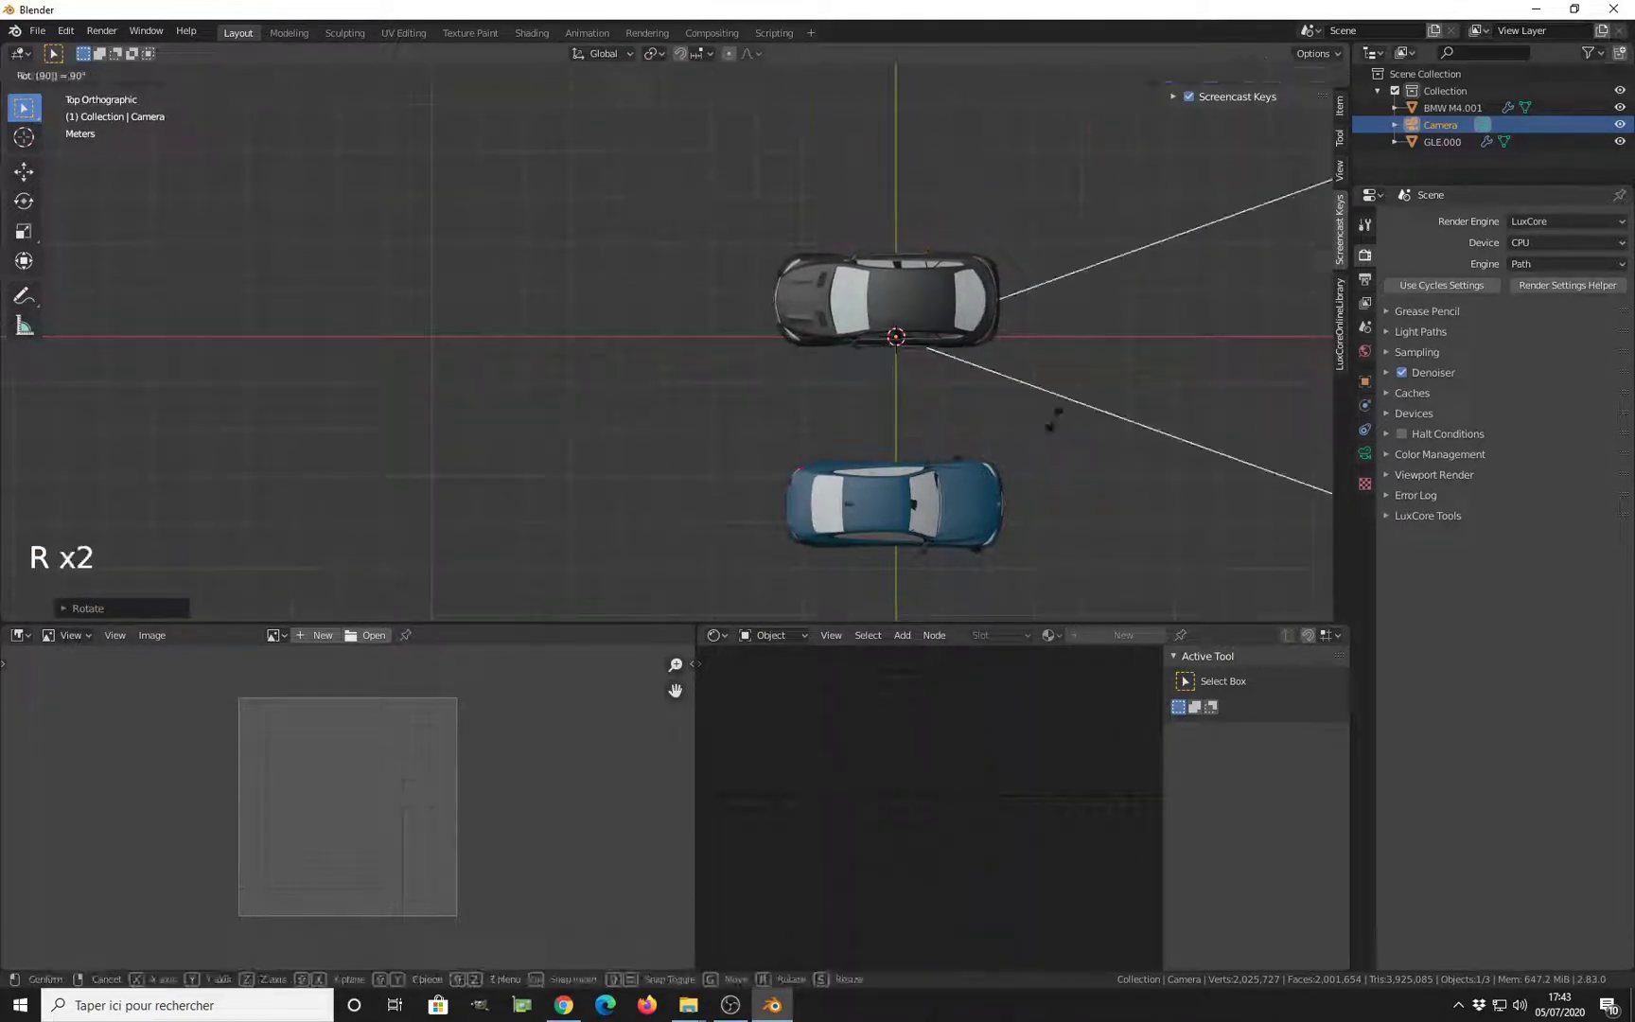
key("Return")
Move the camera back behind the cars and look through it
key("g")
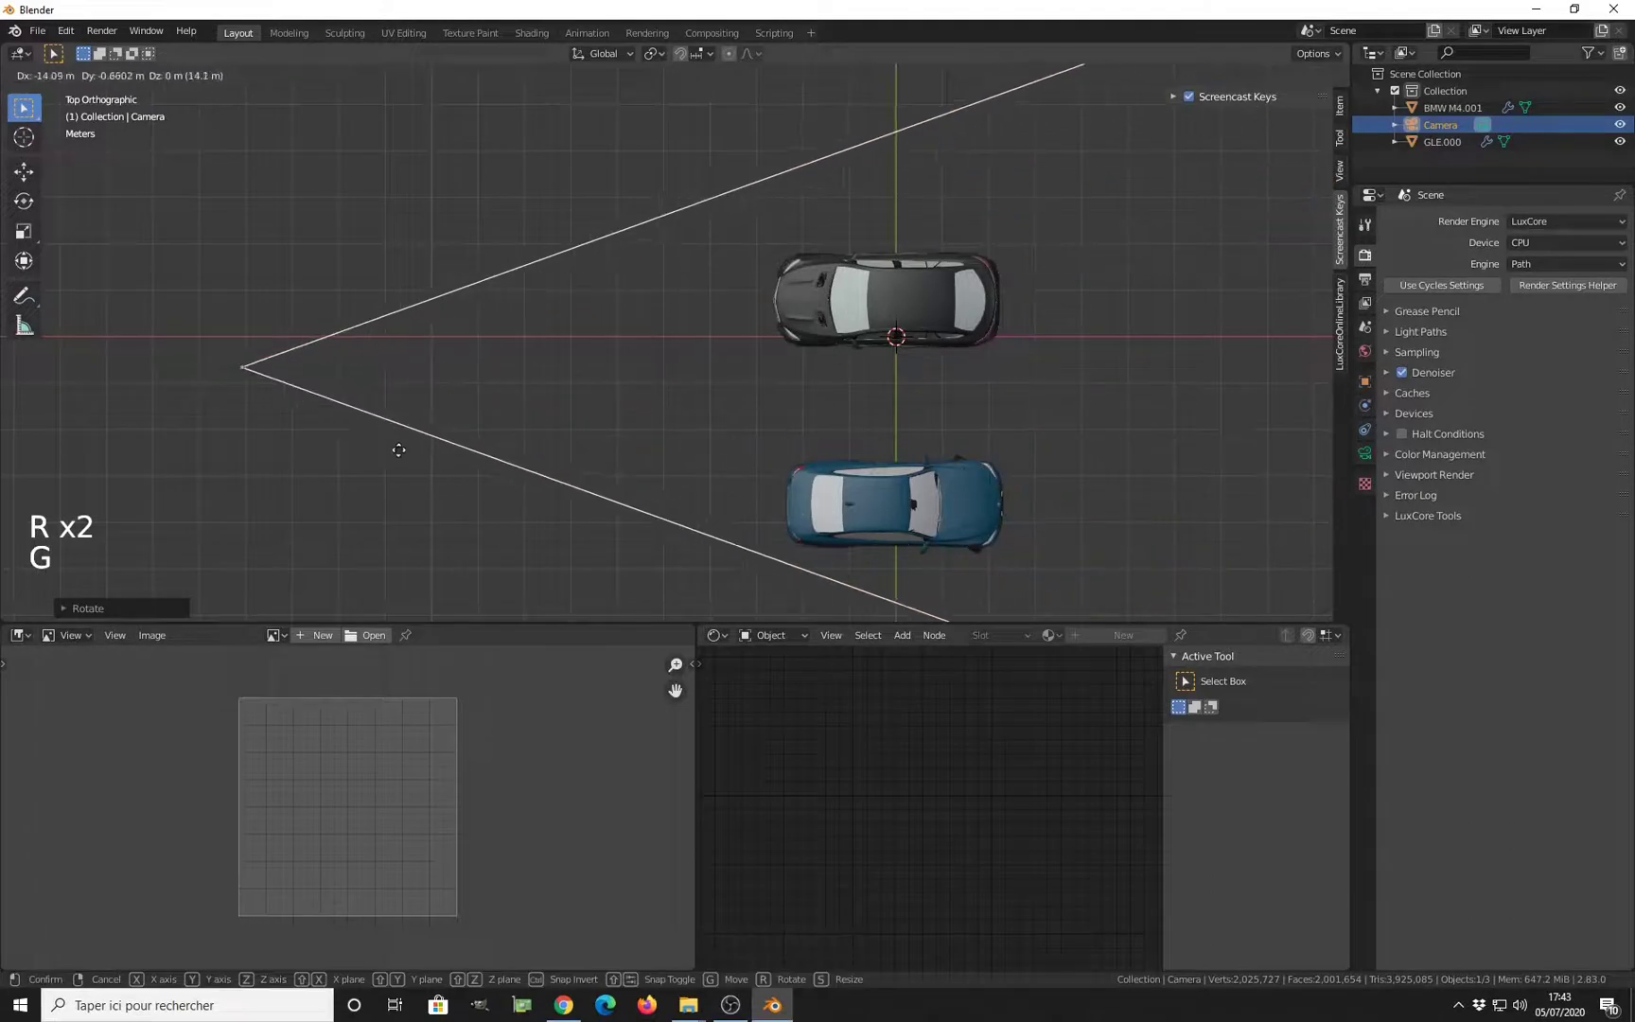
left_click(402, 443)
key("ctrl+KP_0")
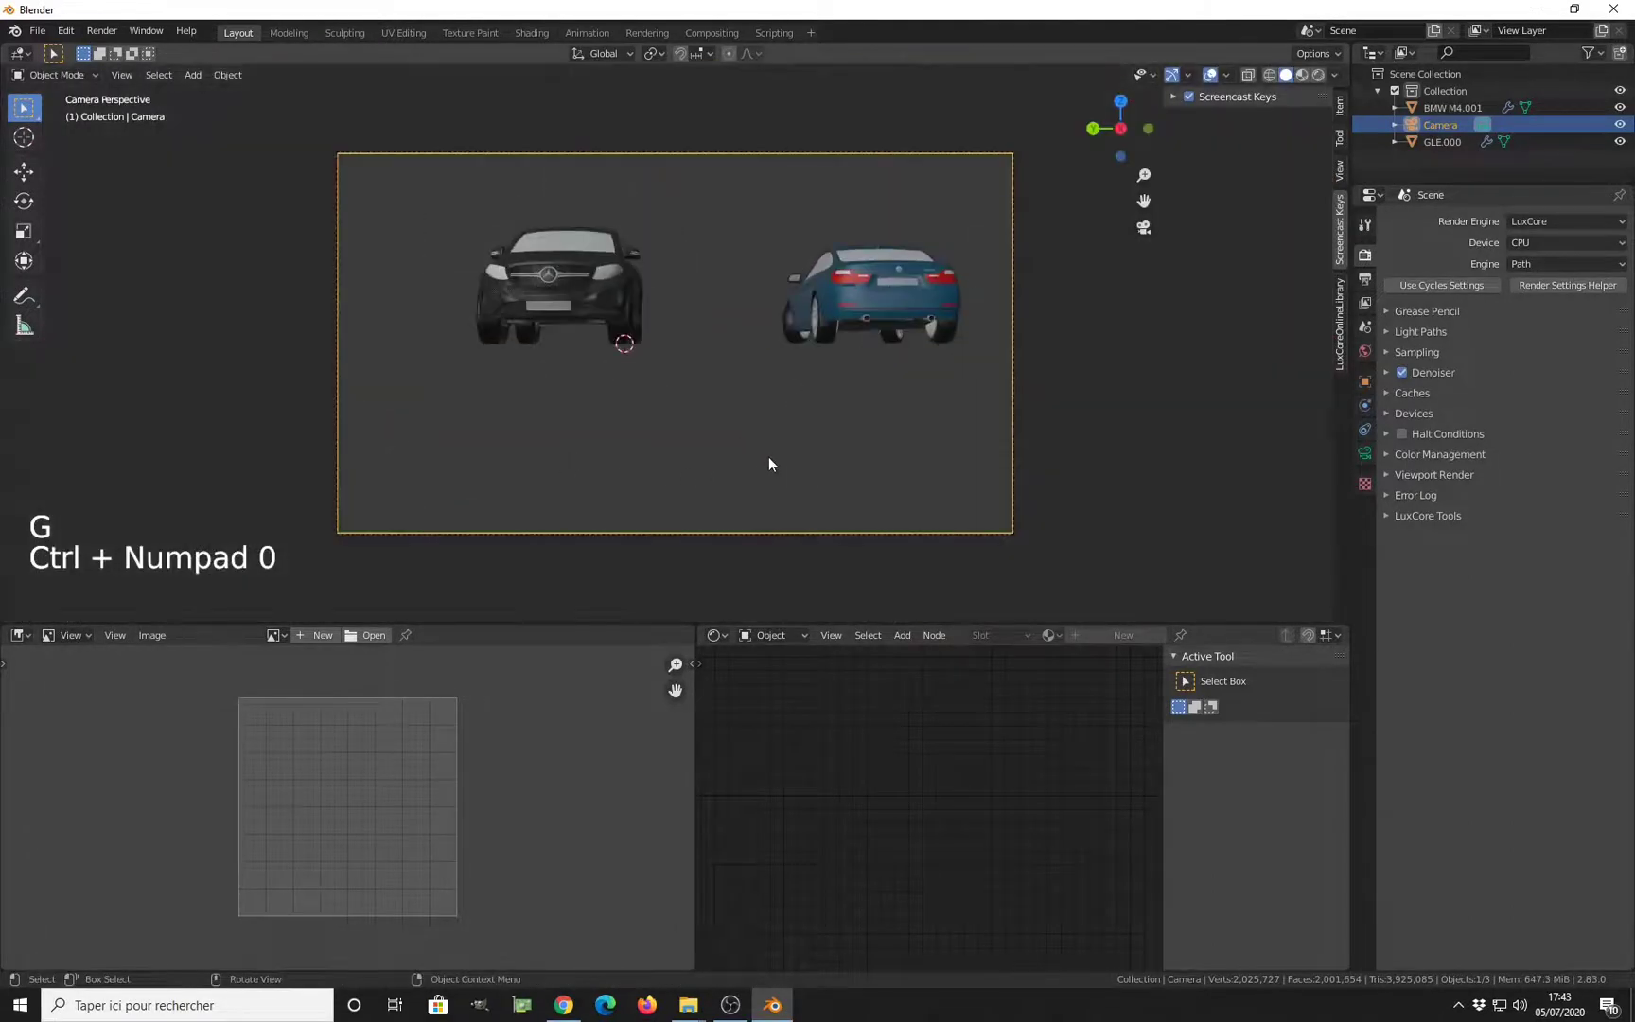
Raise the camera vertically along Z to its new height
key("g")
key("z")
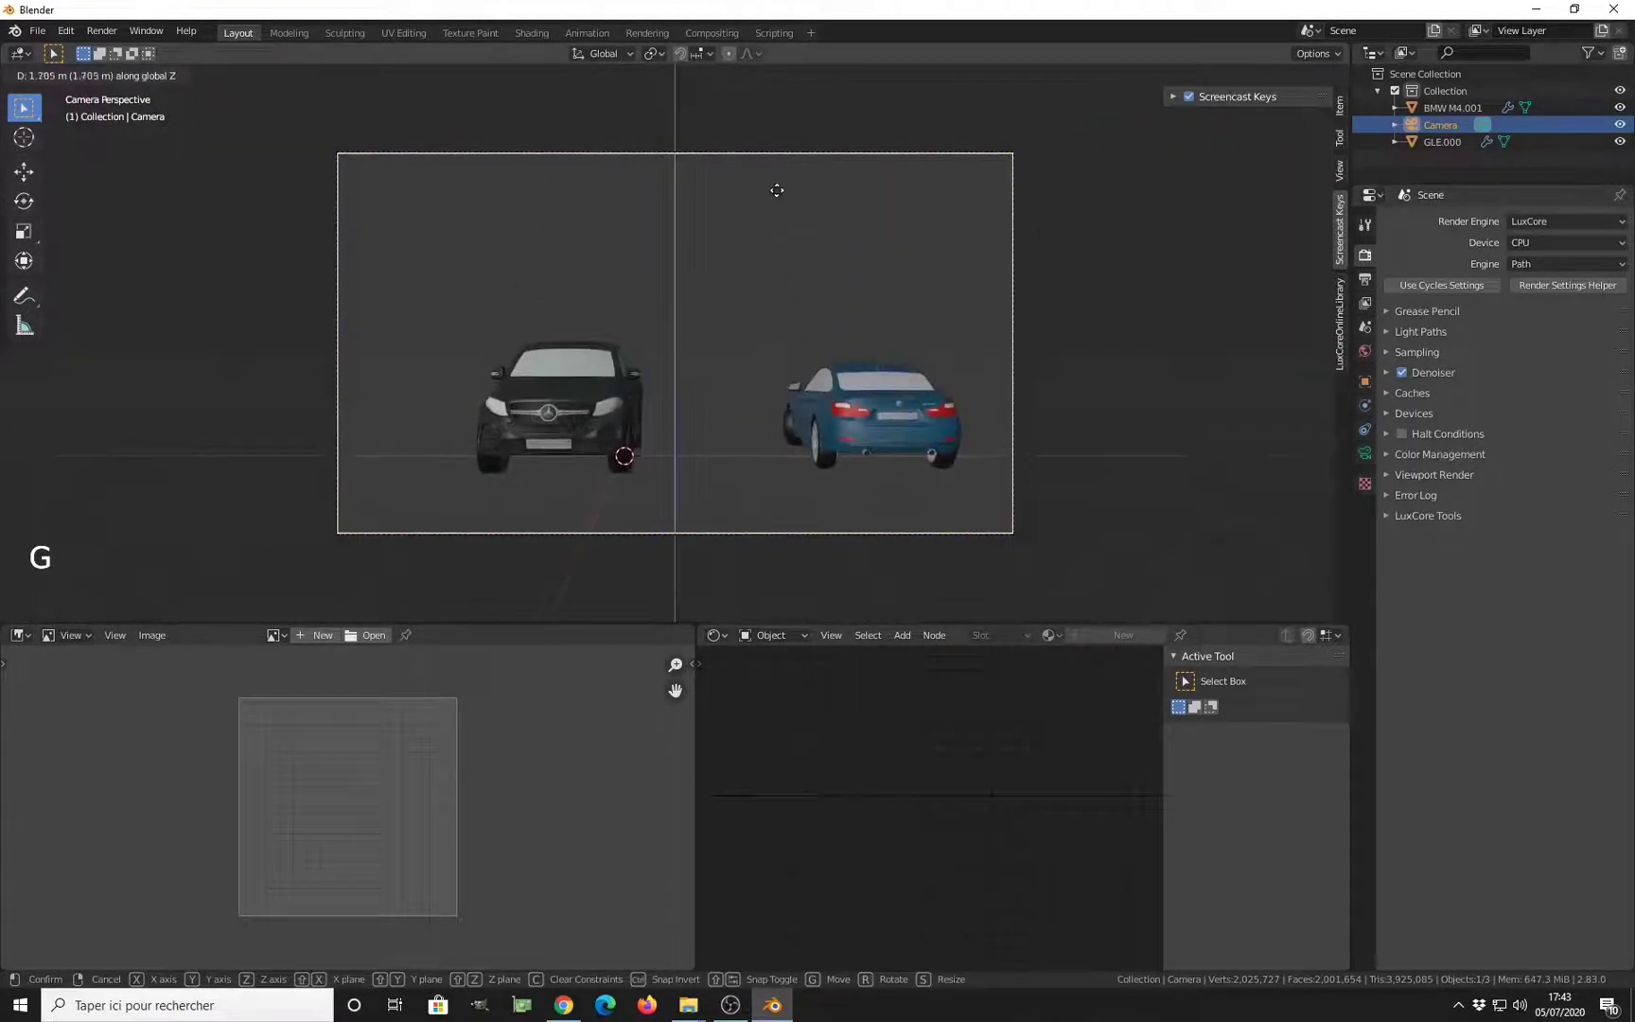
middle_click_drag(771, 357, 1123, 513, "shift")
left_click(1370, 274)
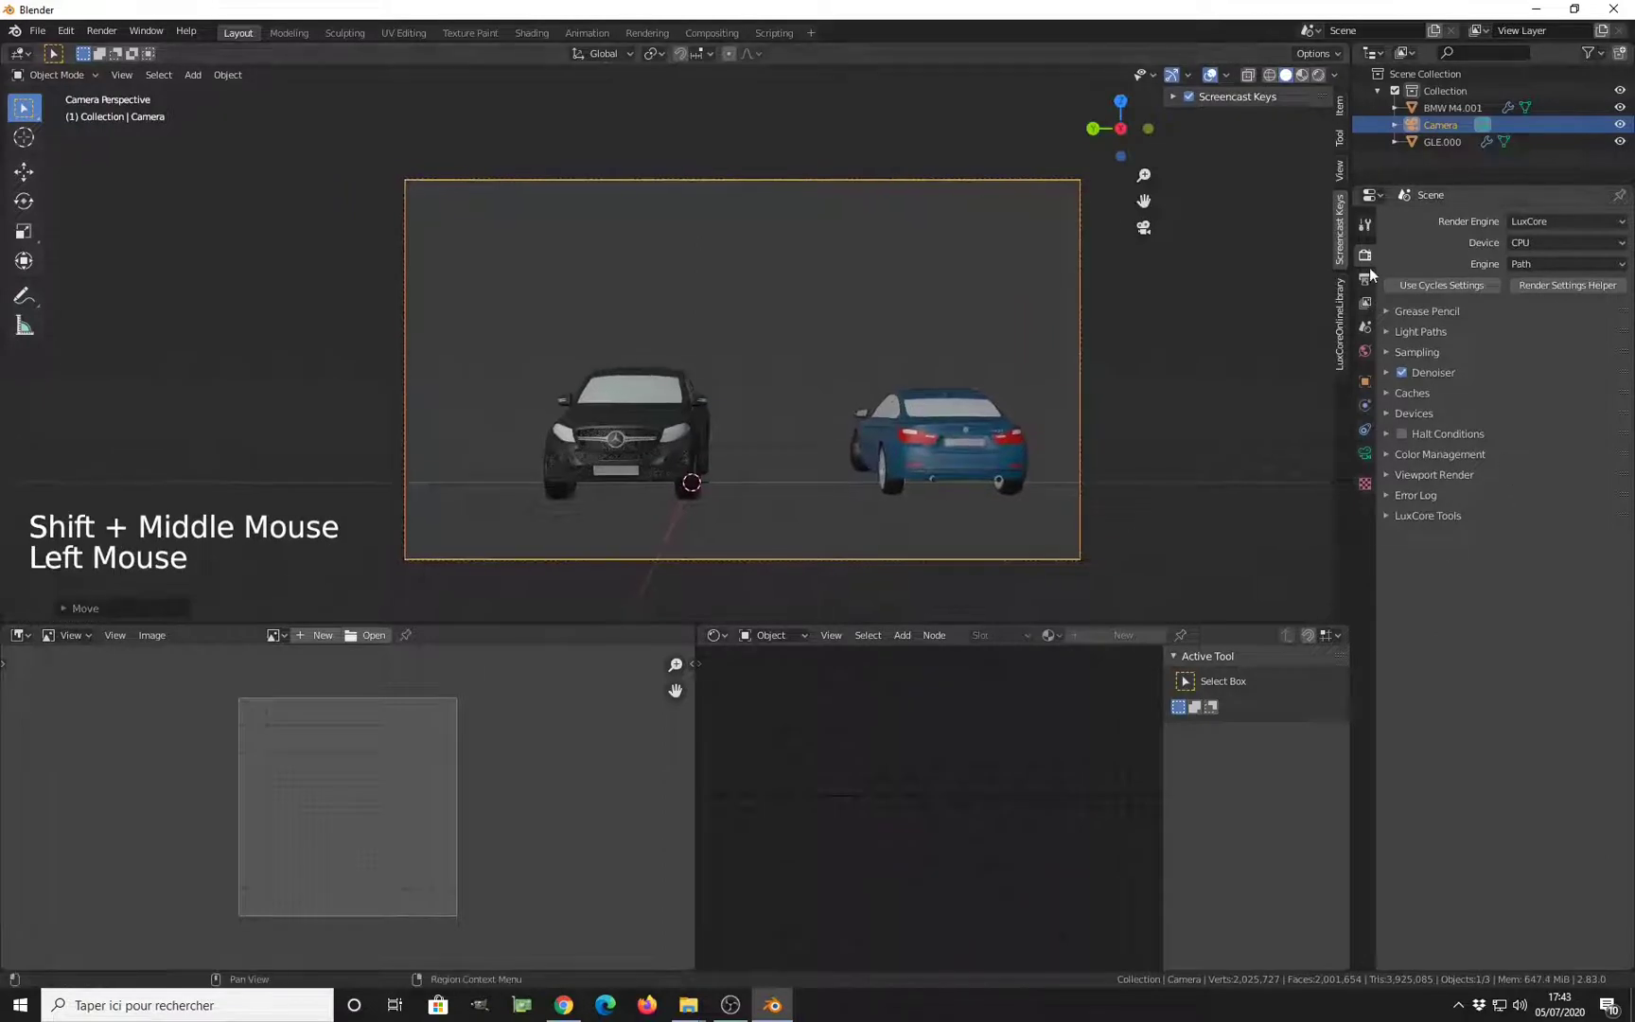
Enable Render Region and Crop to Render Region, then preview the LuxCore render
left_click(1365, 278)
left_click(1620, 335)
left_click(1620, 352)
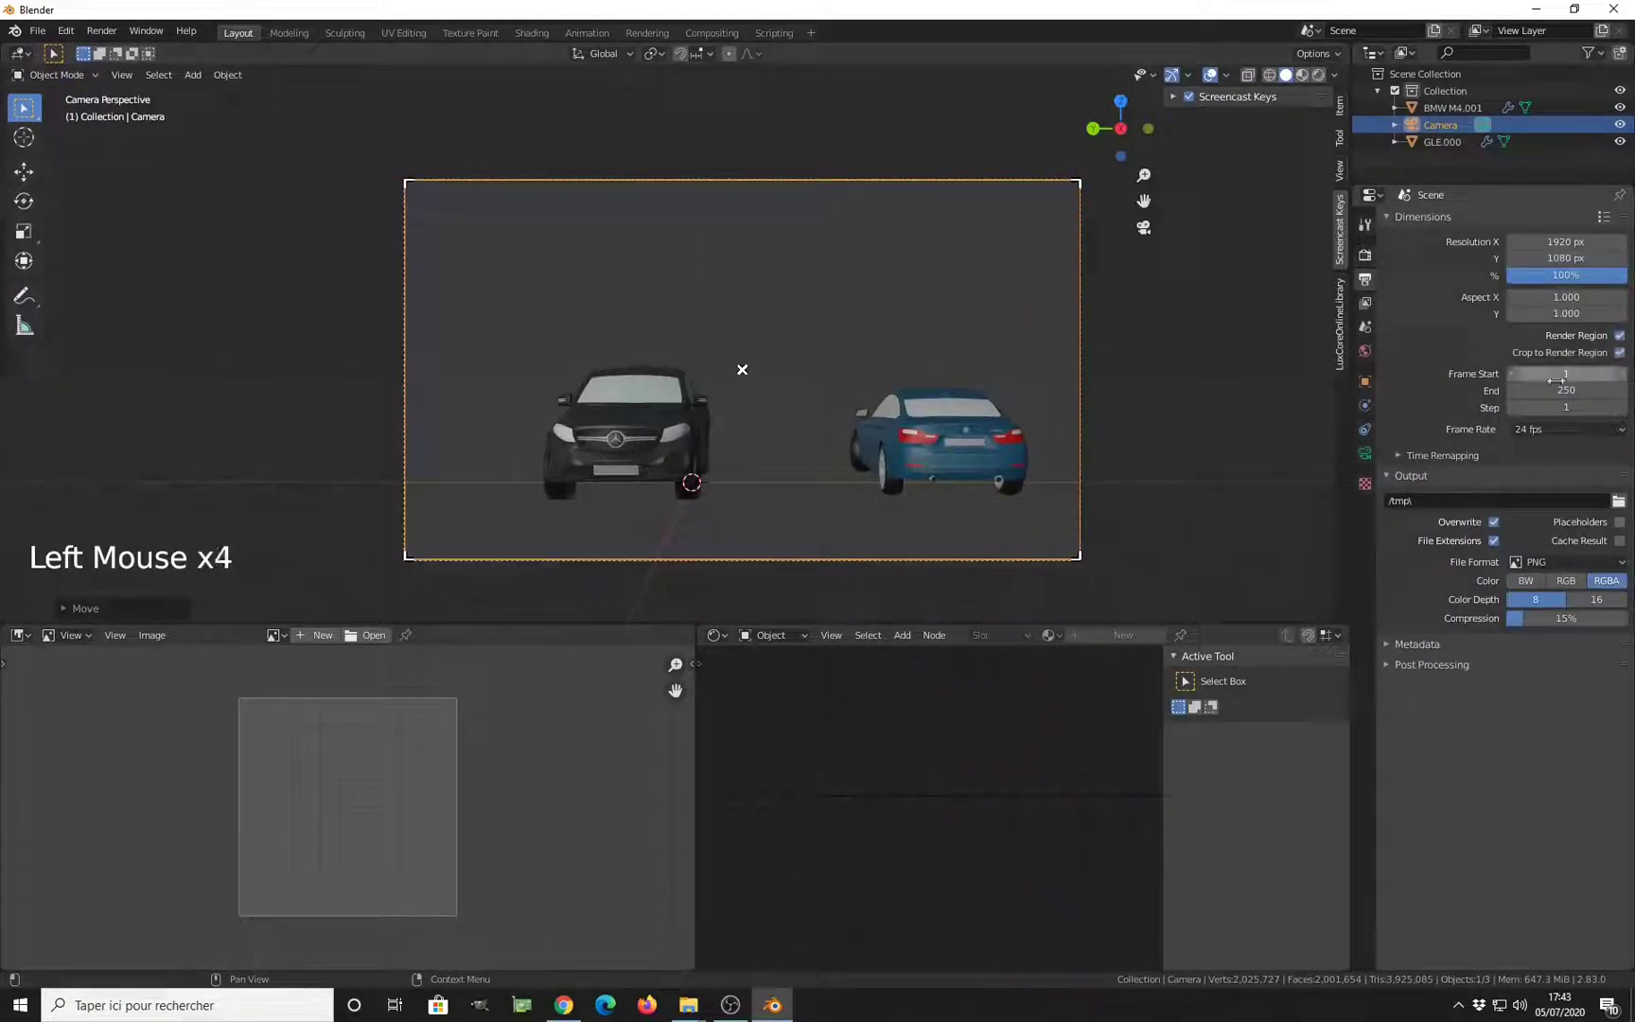
middle_click_drag(719, 384, 715, 394, "shift")
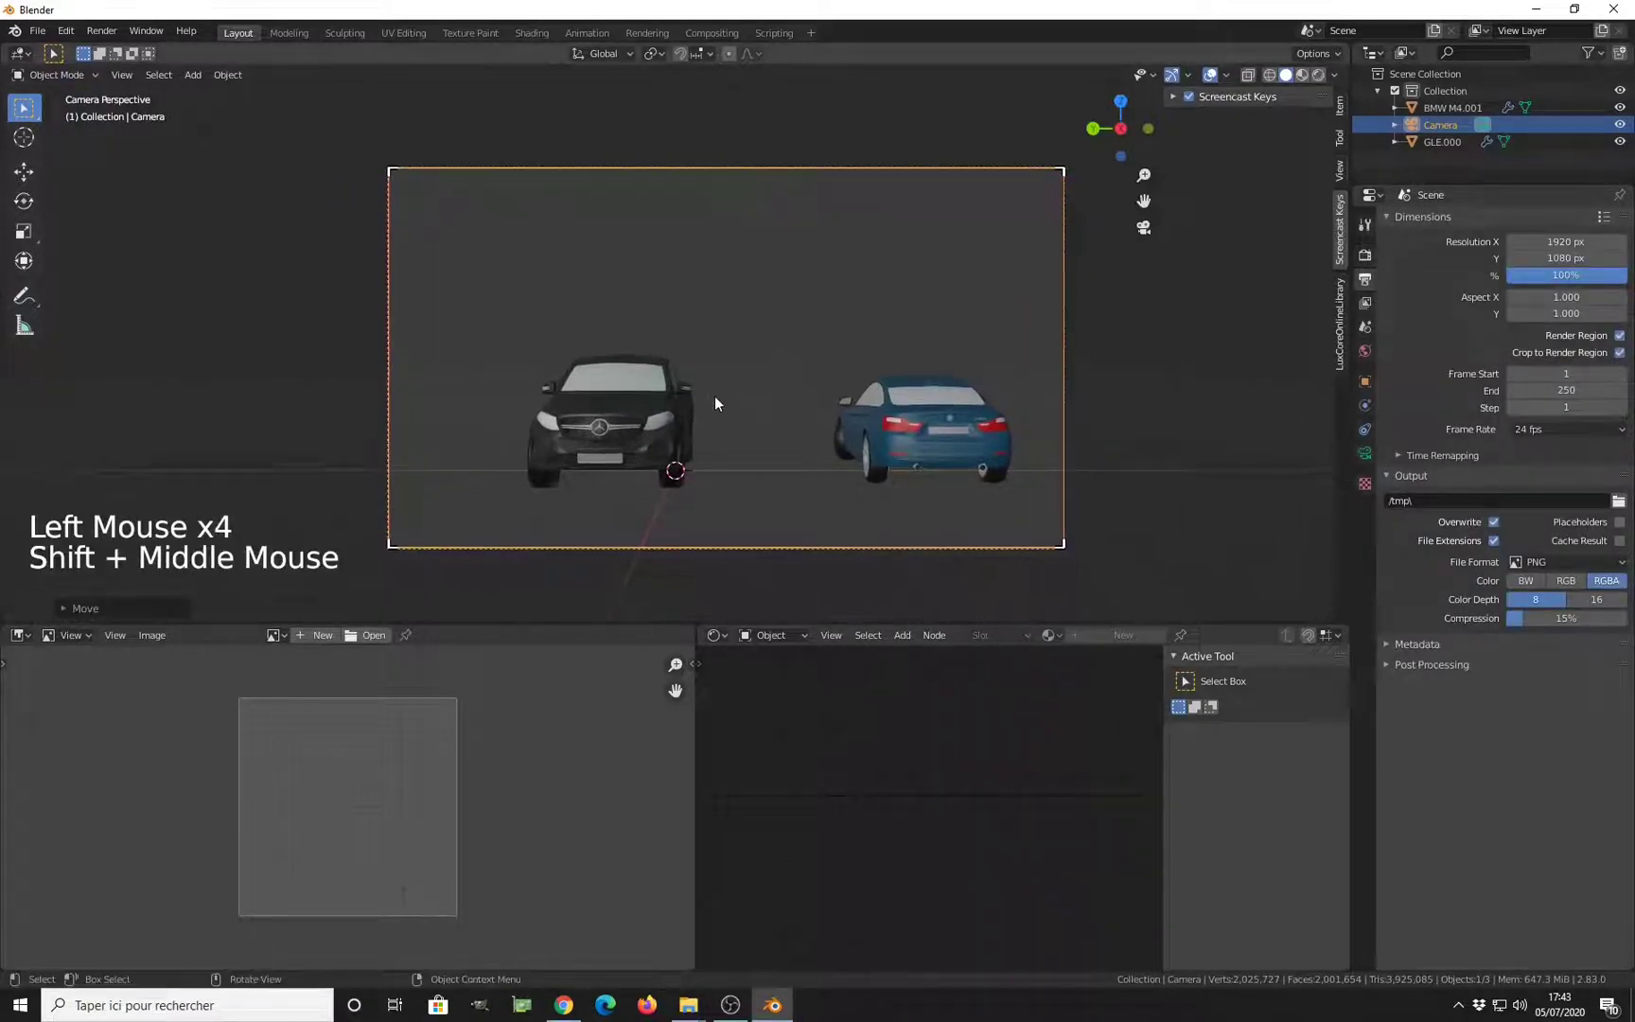
left_click(1318, 75)
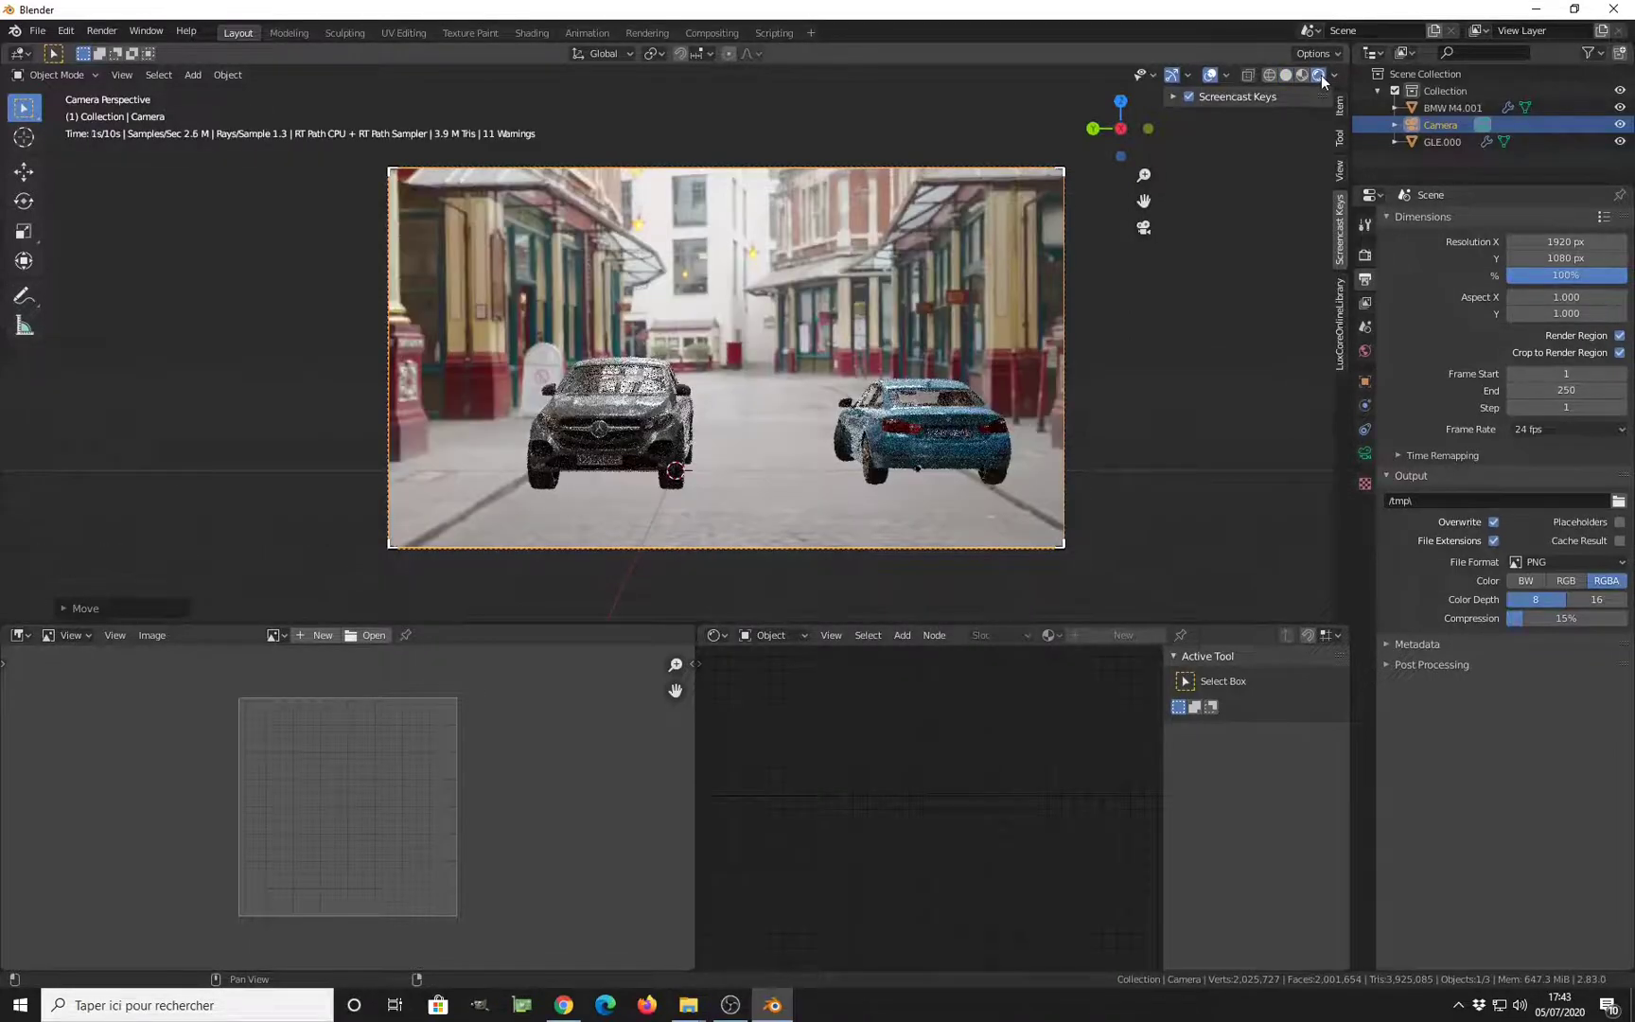
left_click(1365, 255)
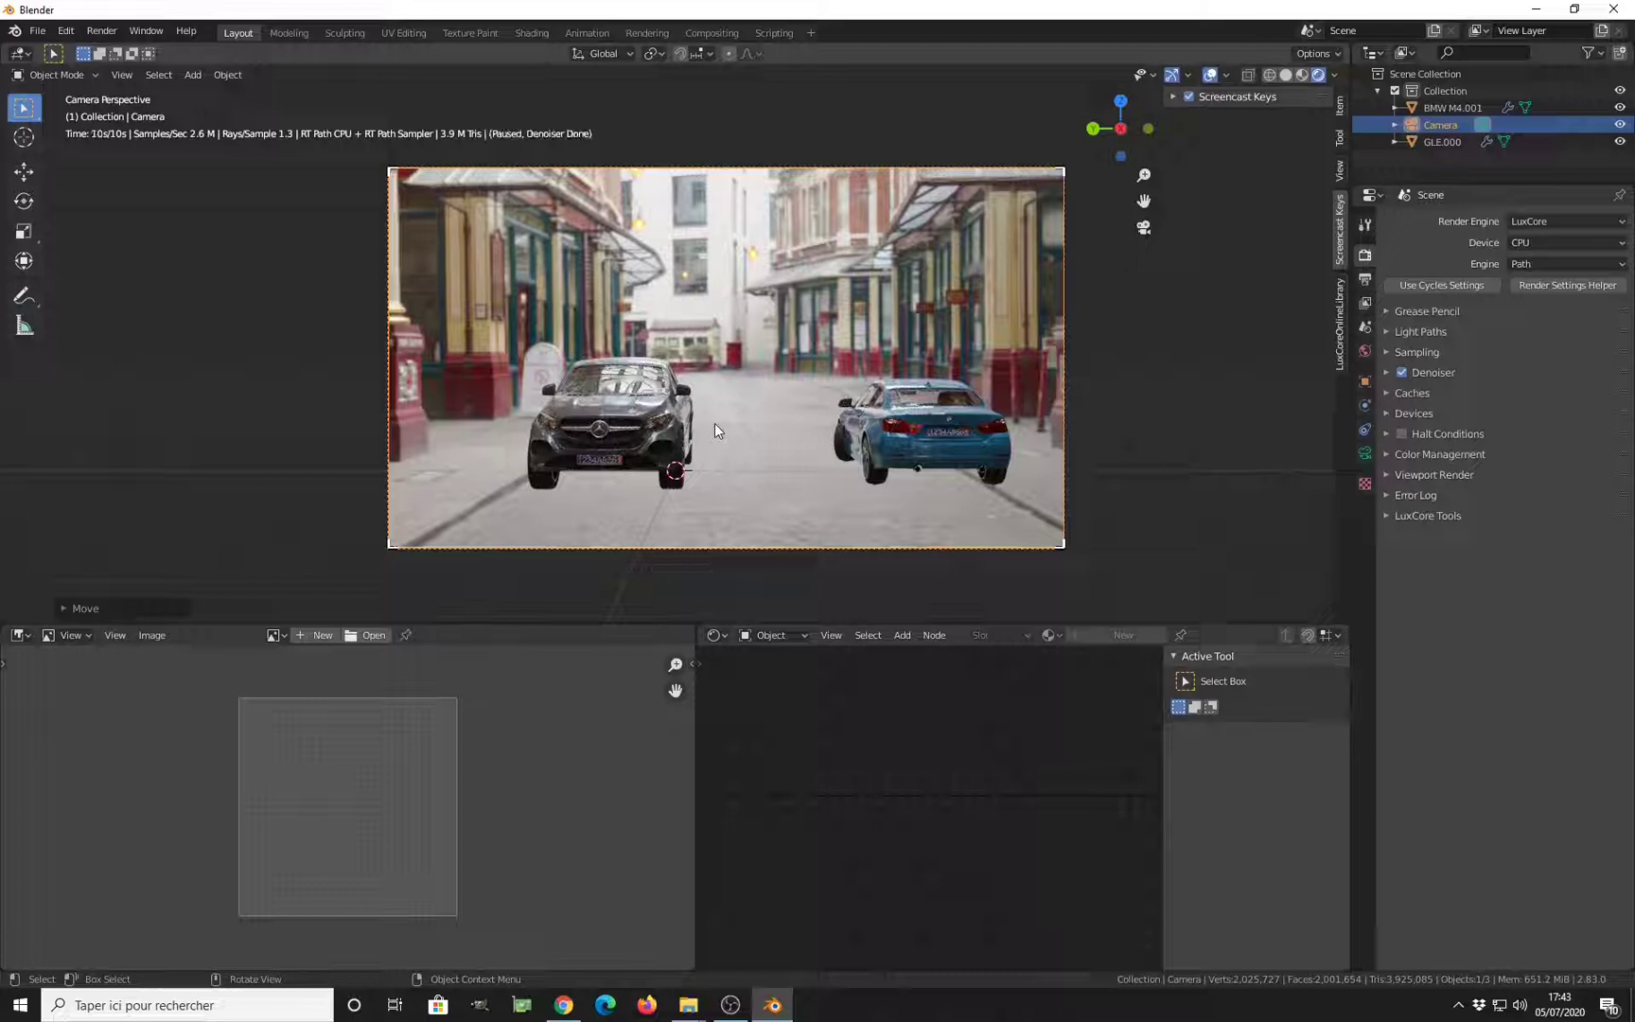
Add a mesh plane to the scene
key("shift")
key("shift+a")
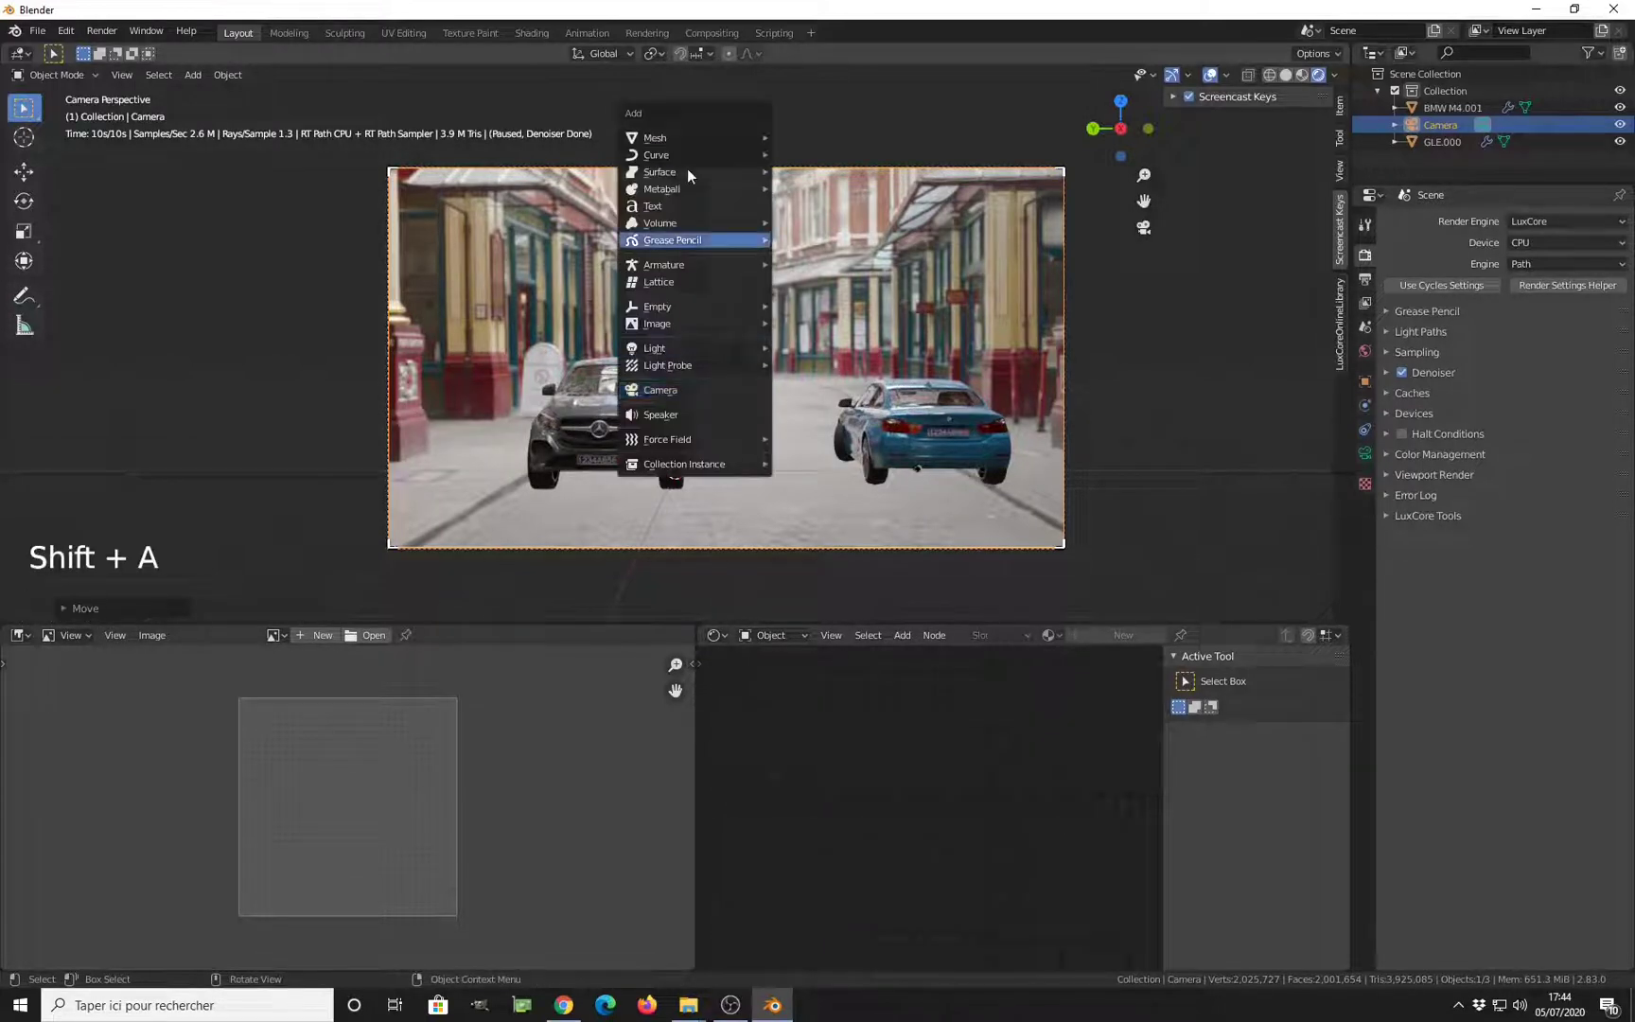
mouse_move(675, 136)
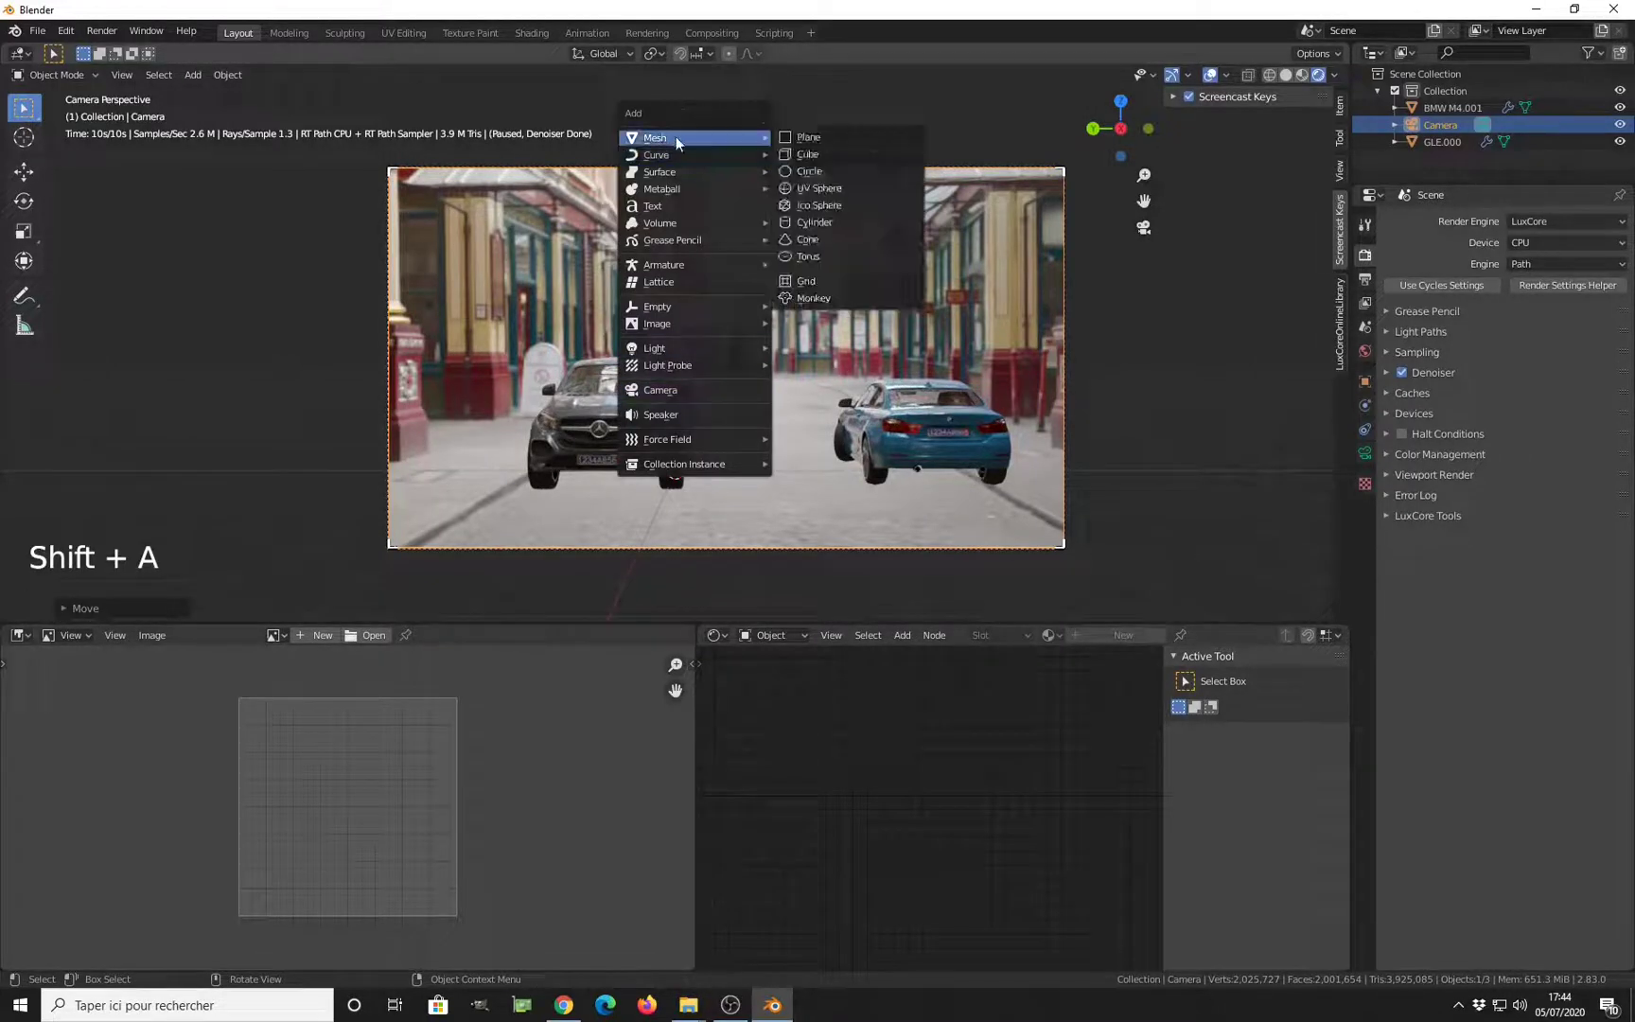
left_click(800, 144)
In a solid front view, scale the plane up to a large size
key("z")
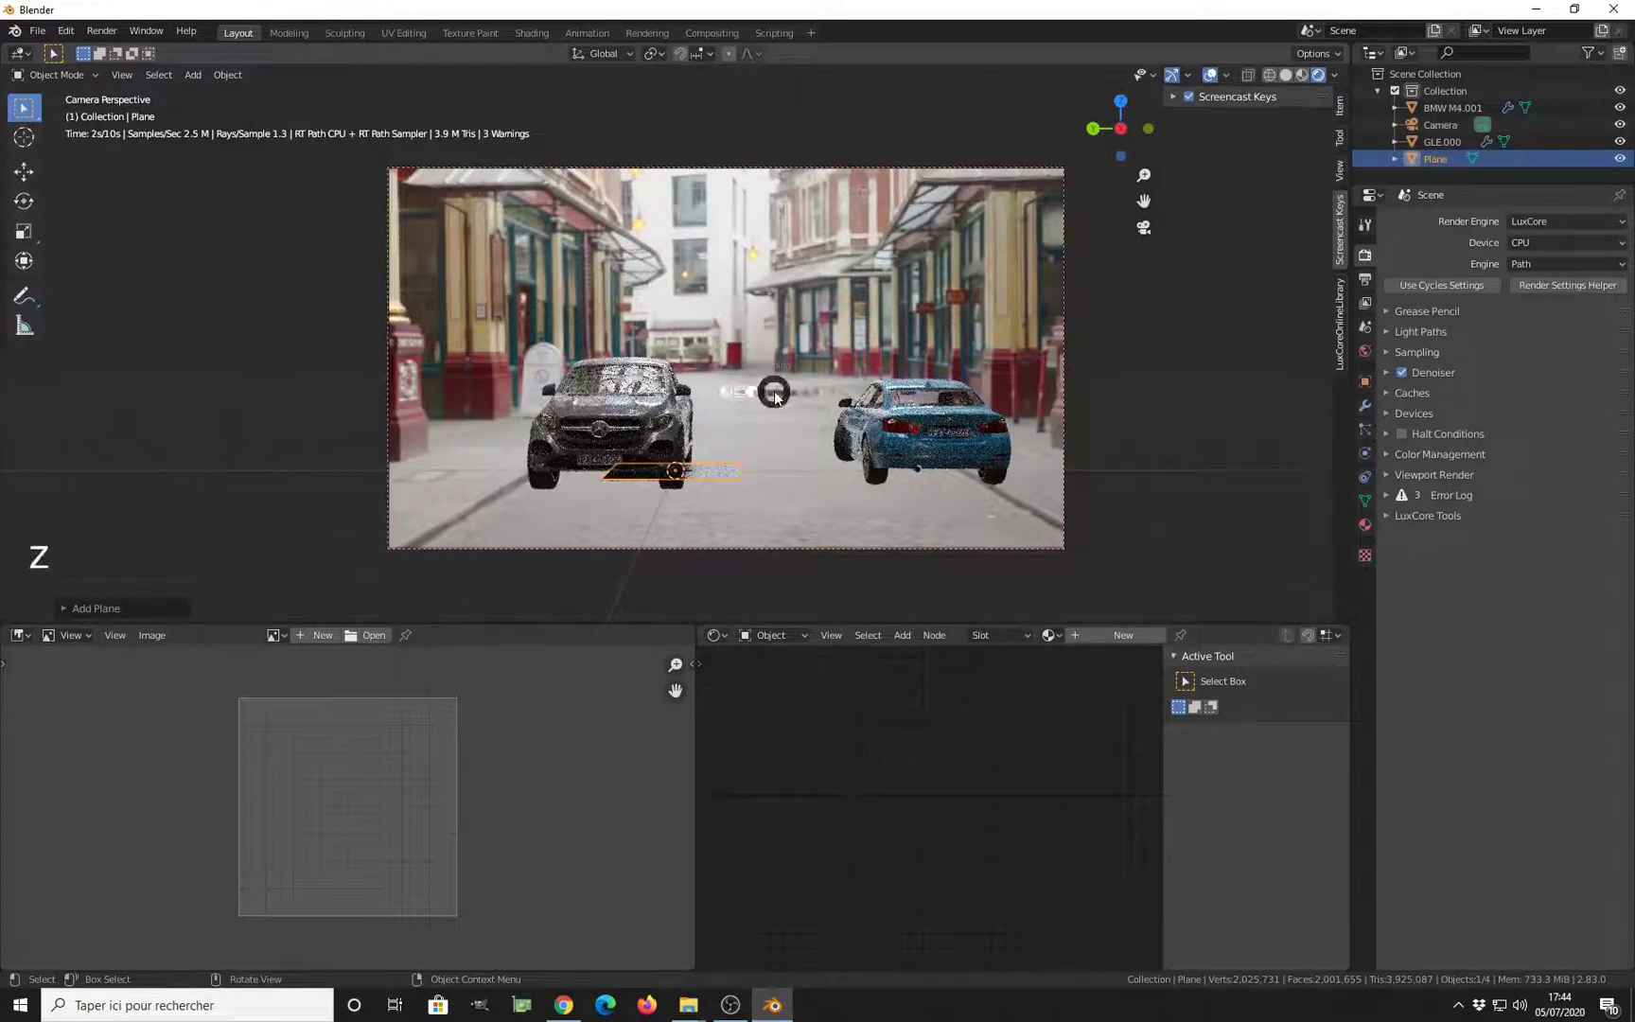
left_click(902, 388)
key("KP_1")
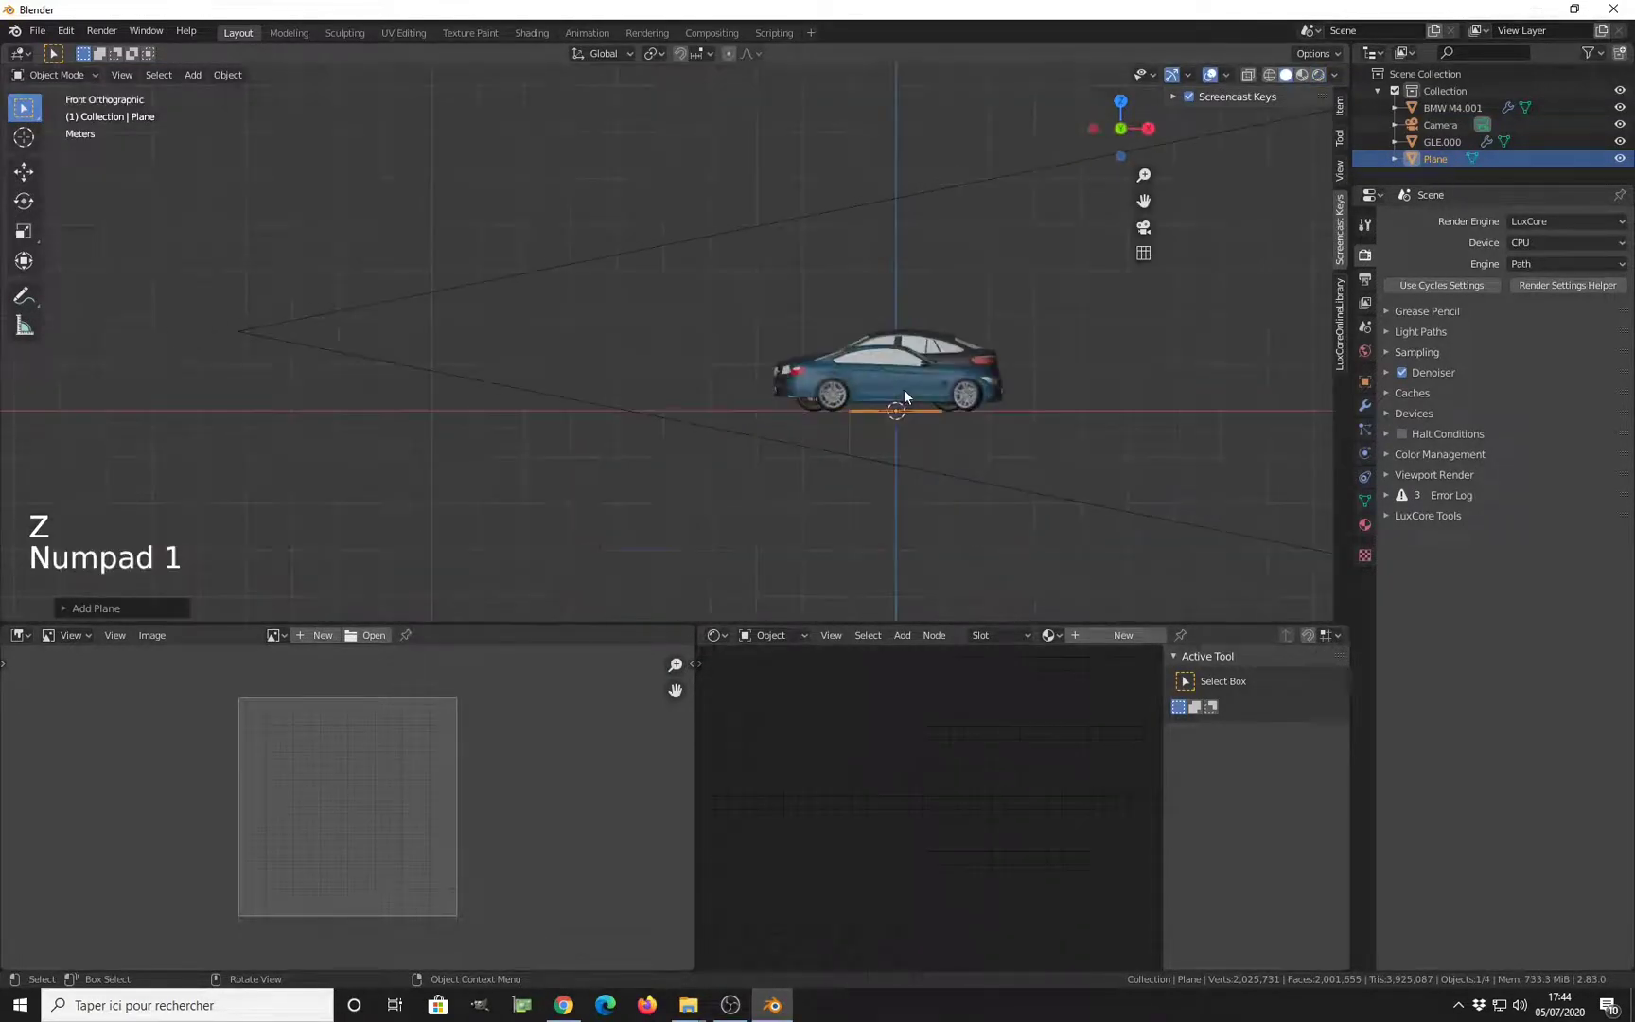
scroll(946, 432, "up", 3)
middle_click_drag(958, 439, 874, 430, "shift")
scroll(894, 425, "up", 3)
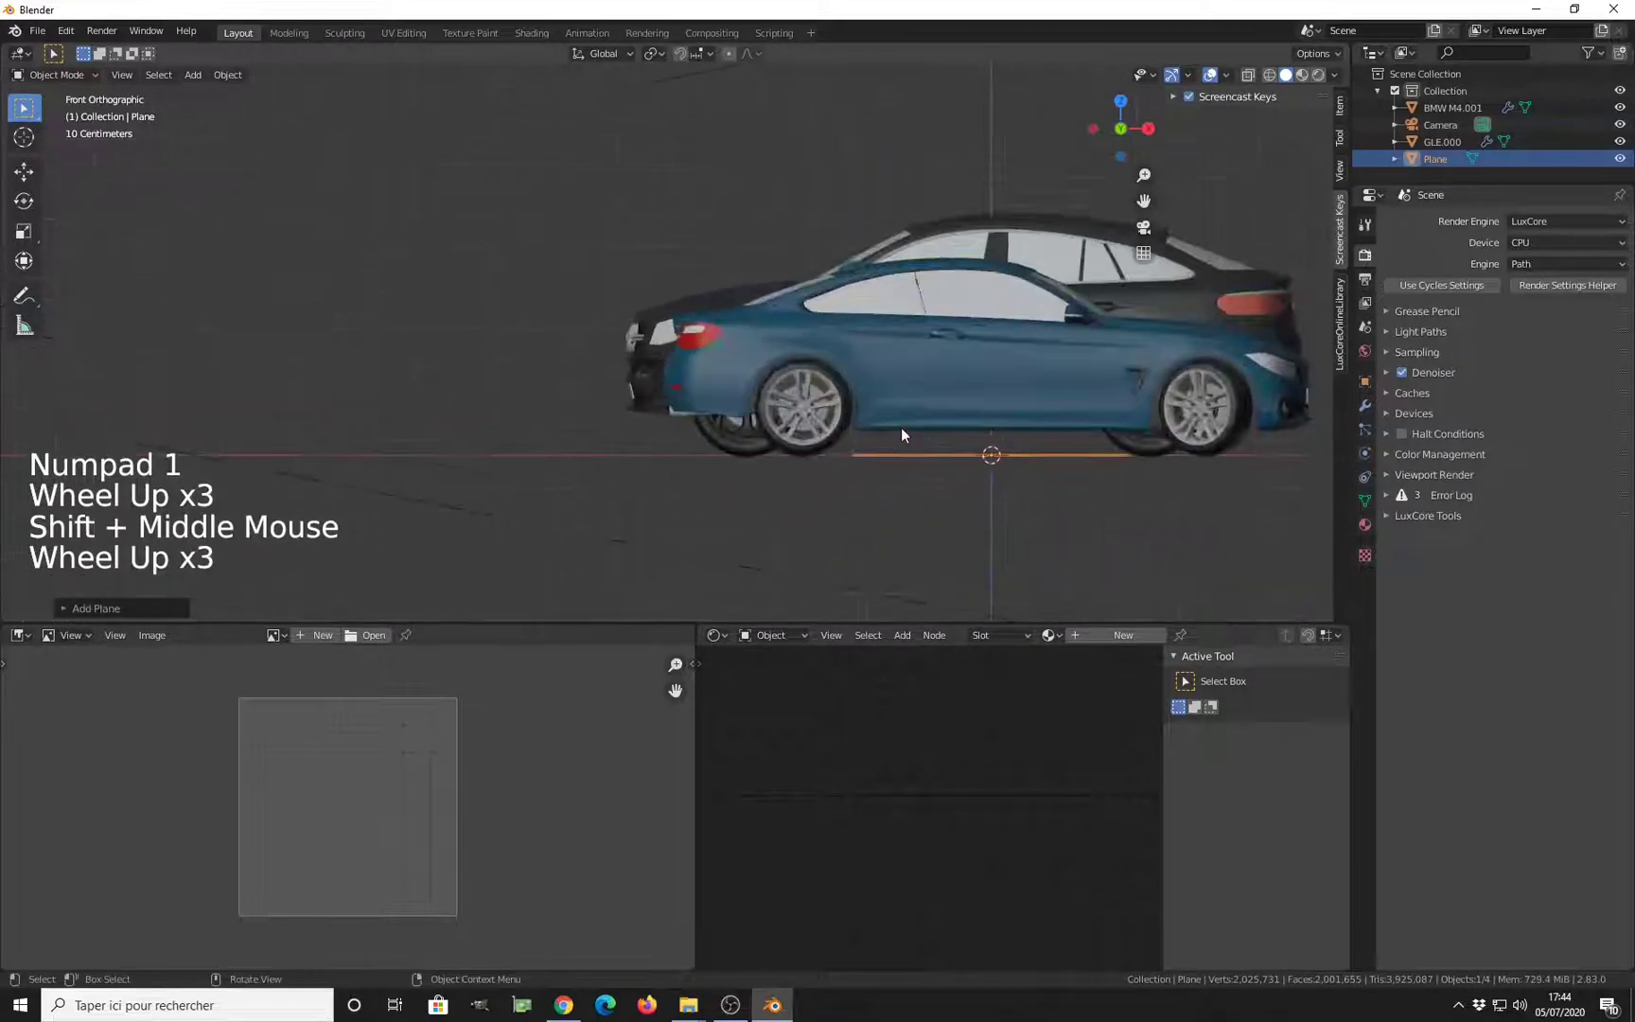
scroll(944, 450, "down", 2)
key("s")
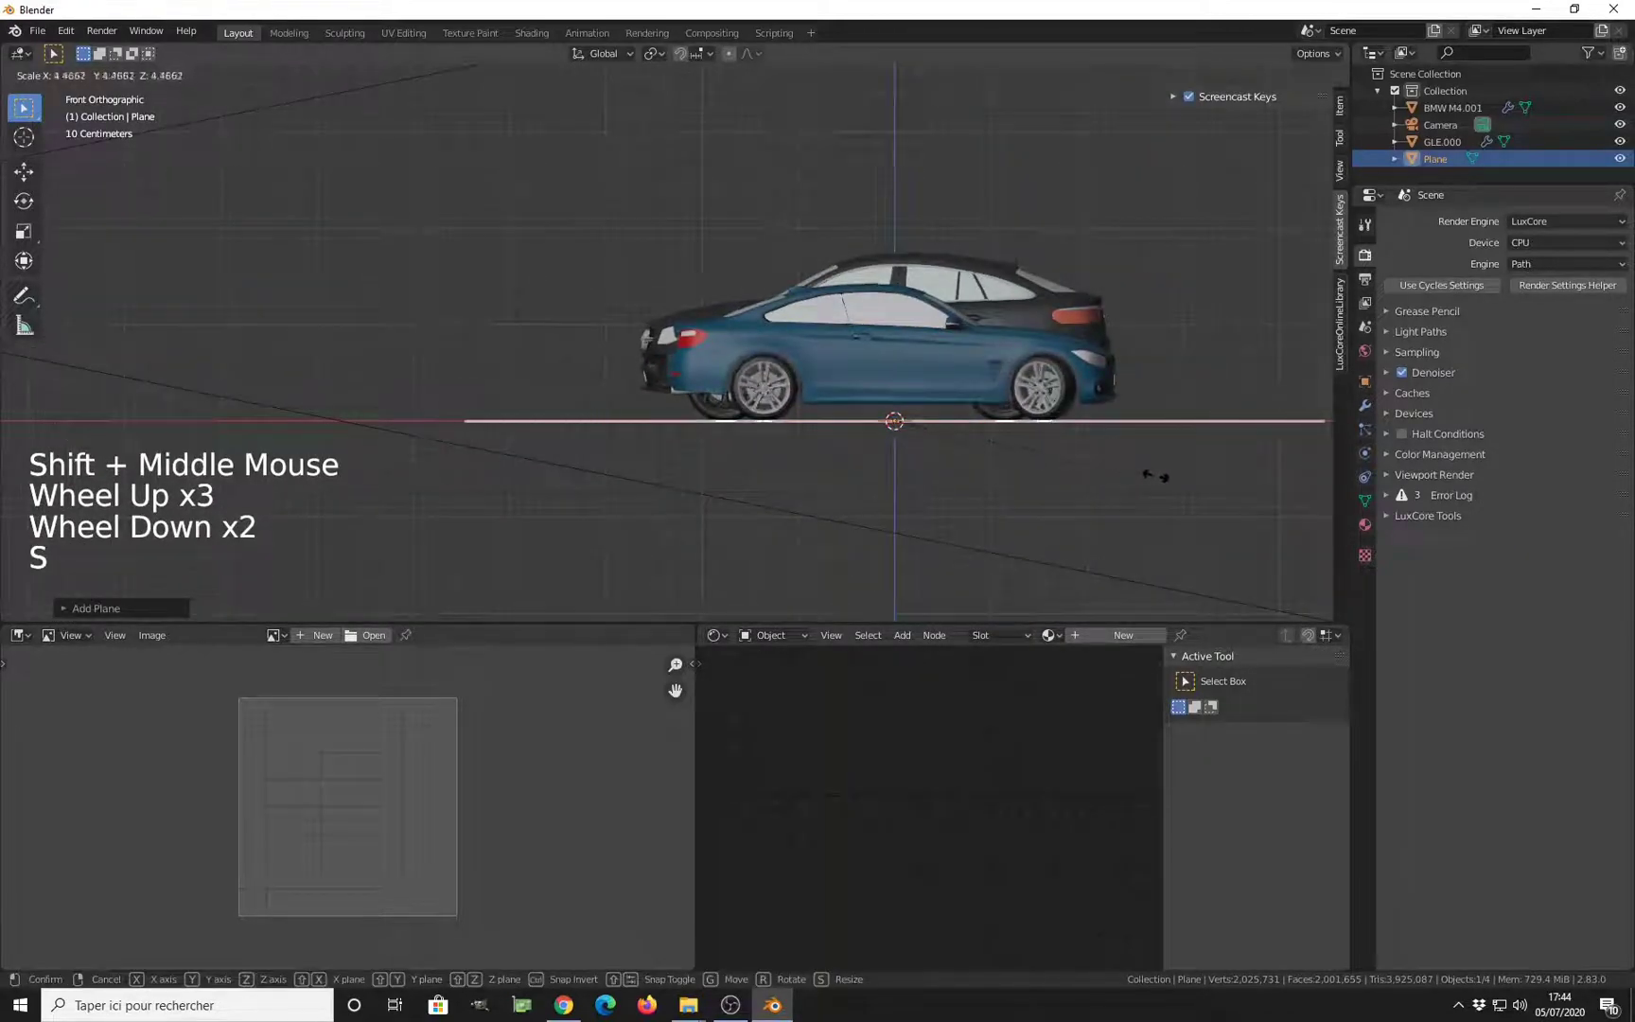
left_click(1280, 483)
Position the enlarged plane beneath both cars
scroll(985, 495, "down", 3)
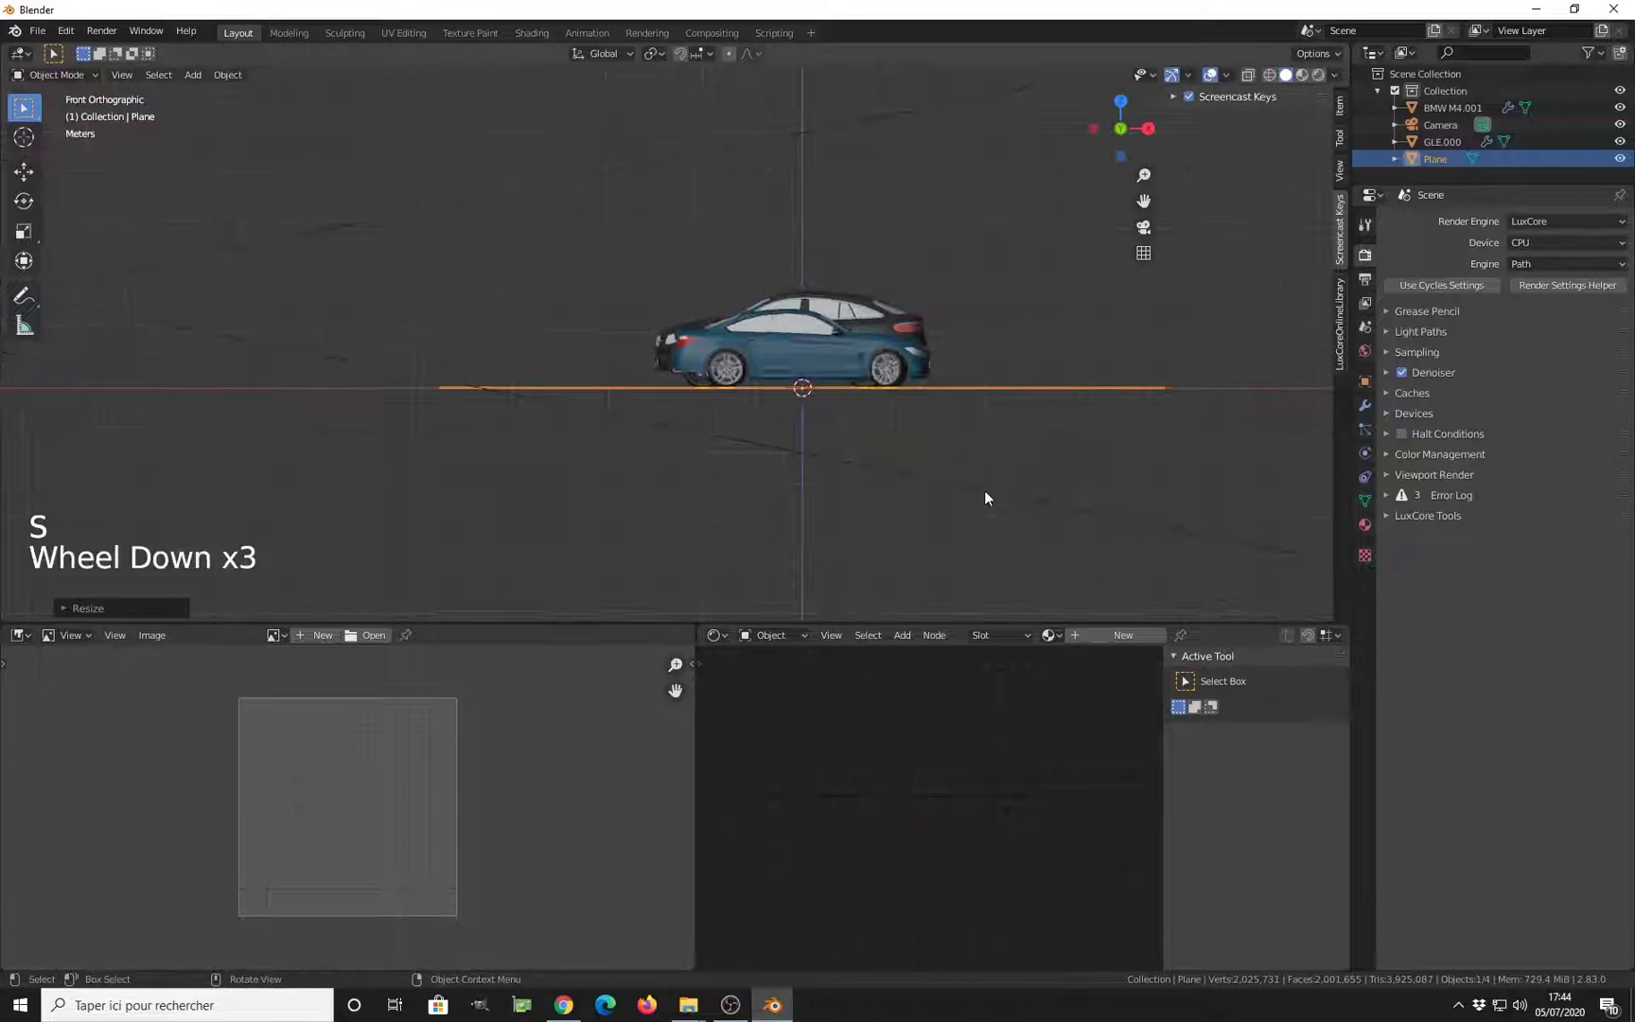
middle_click_drag(985, 495, 944, 493)
scroll(908, 474, "down", 3)
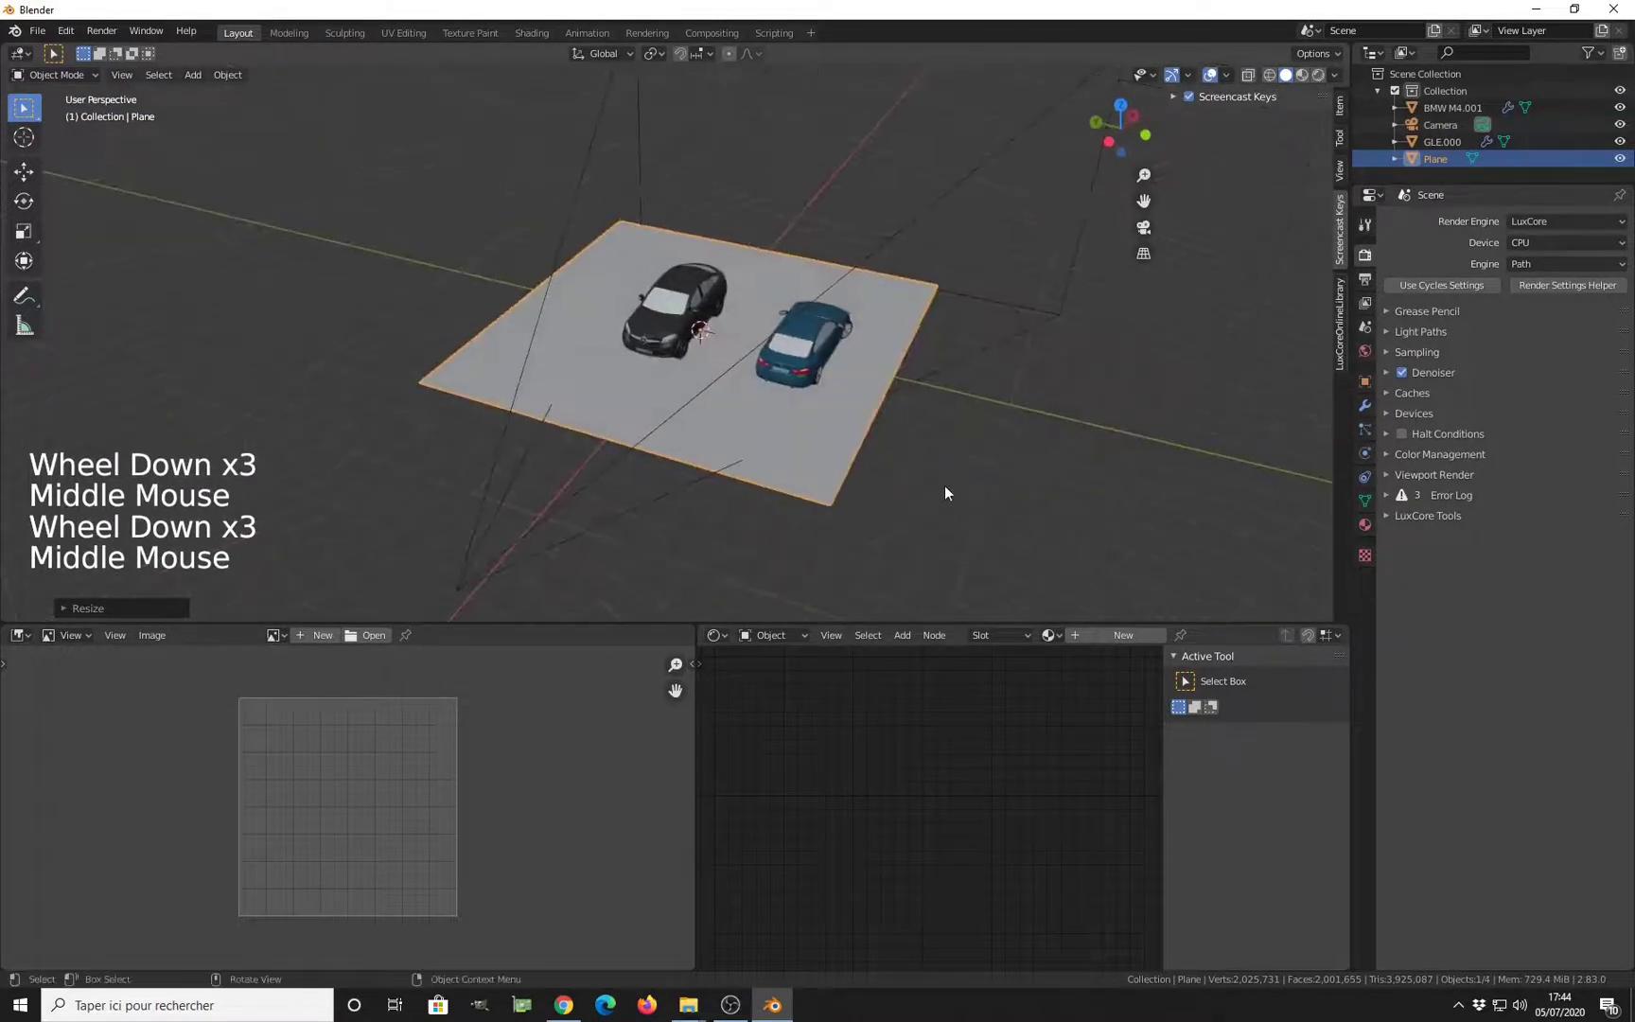
key("g")
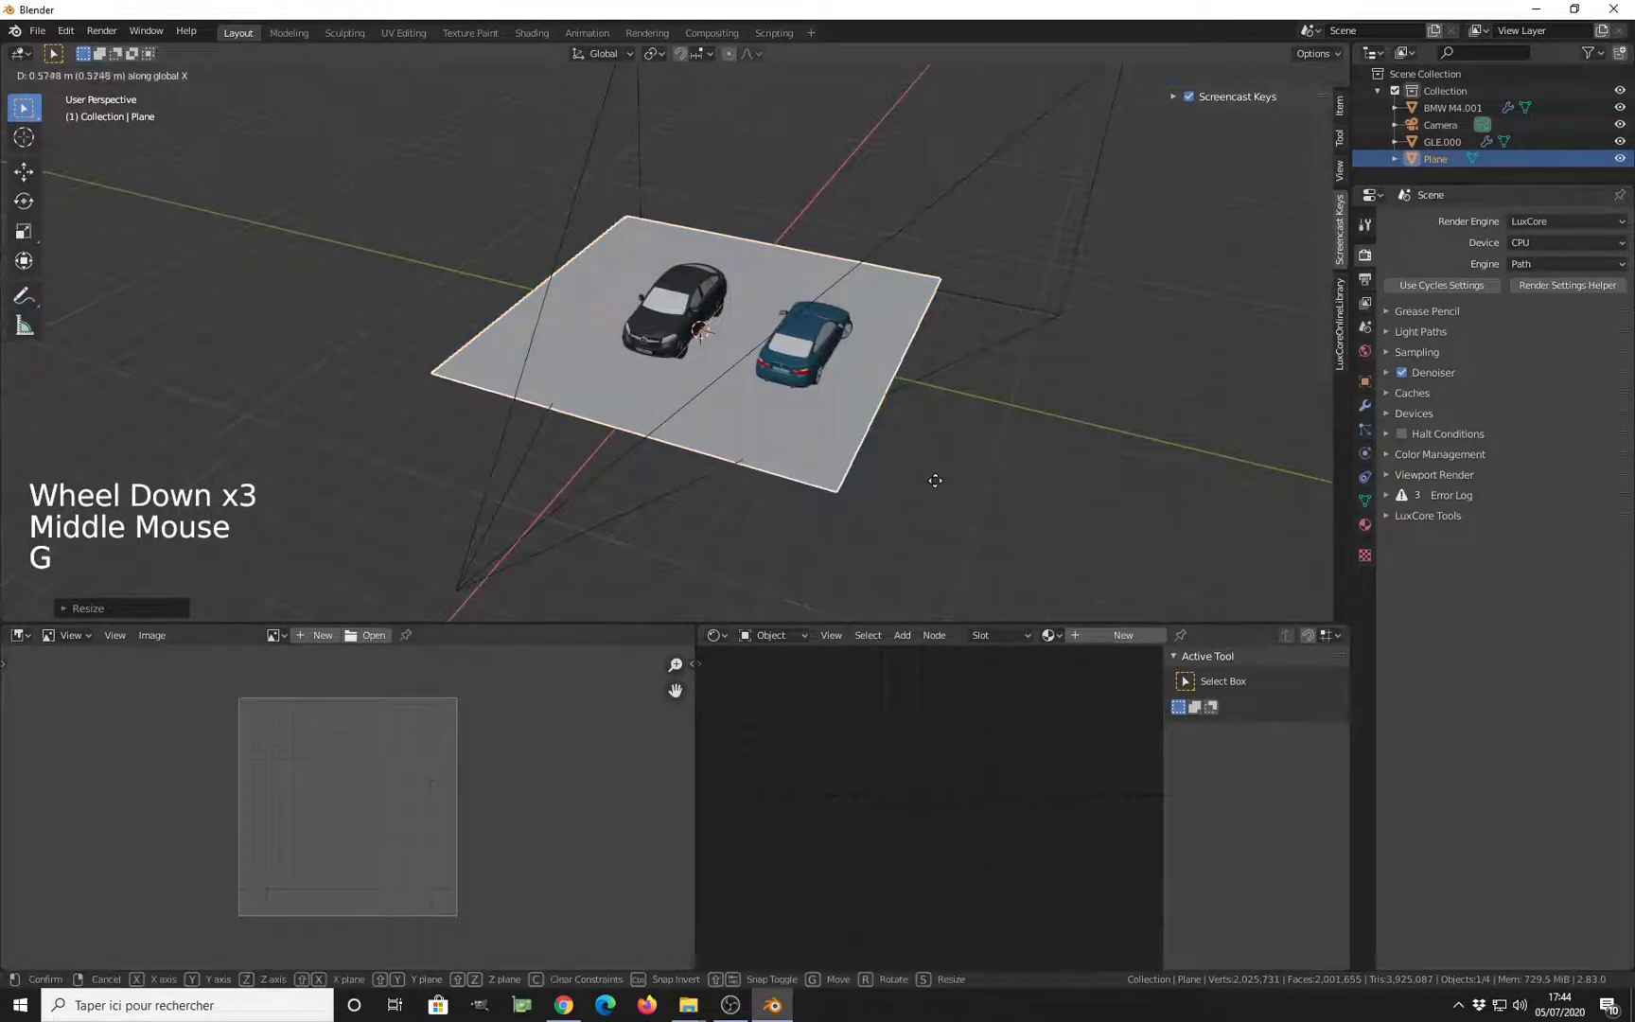
left_click(942, 487)
Preview the ground plane through the camera in Rendered shading
middle_click_drag(941, 486, 907, 430)
key("KP_0")
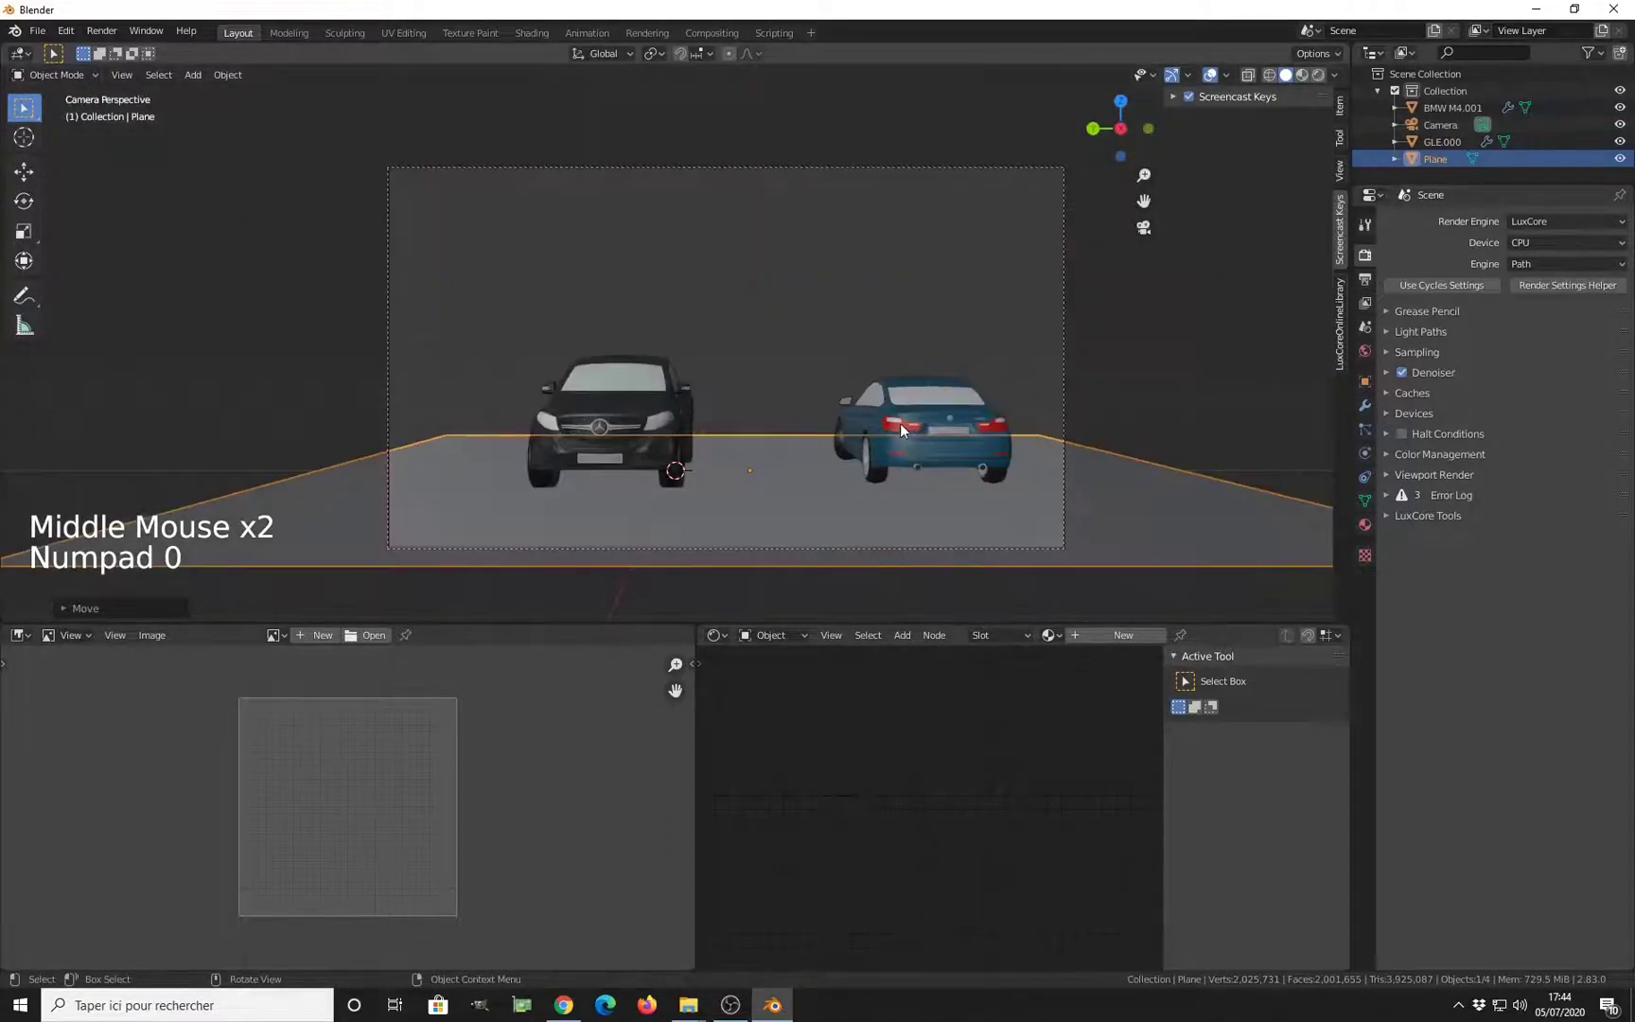
left_click(1321, 75)
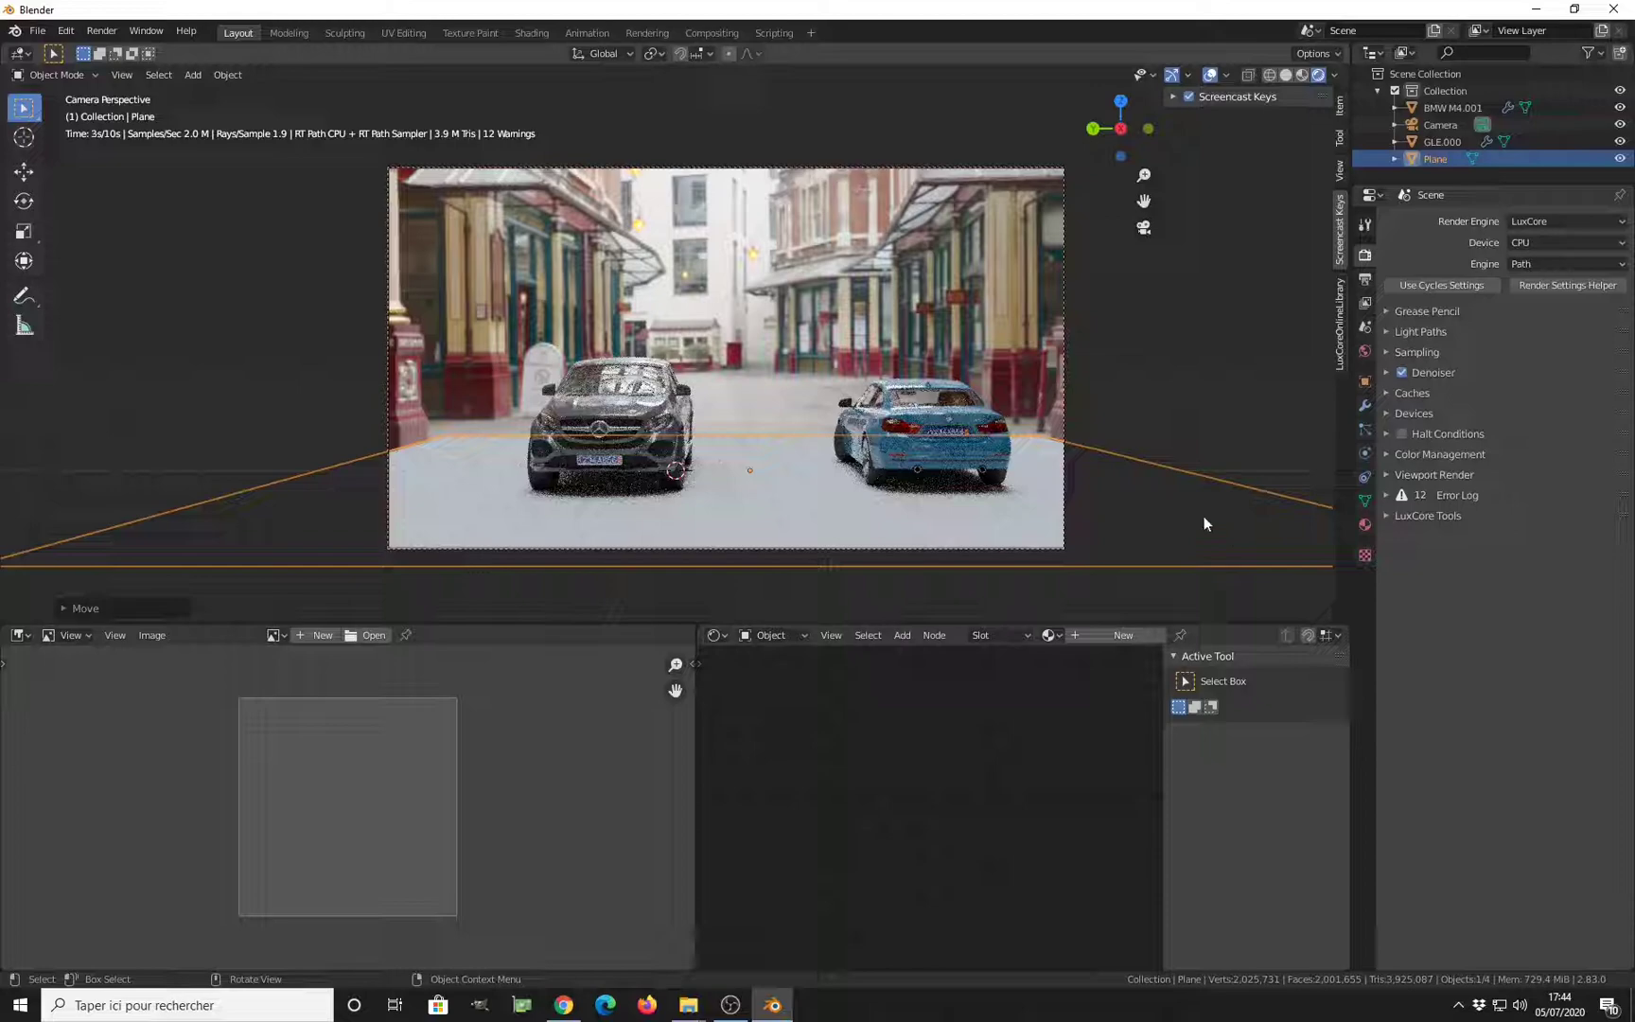
middle_click_drag(1022, 518, 978, 419, "shift")
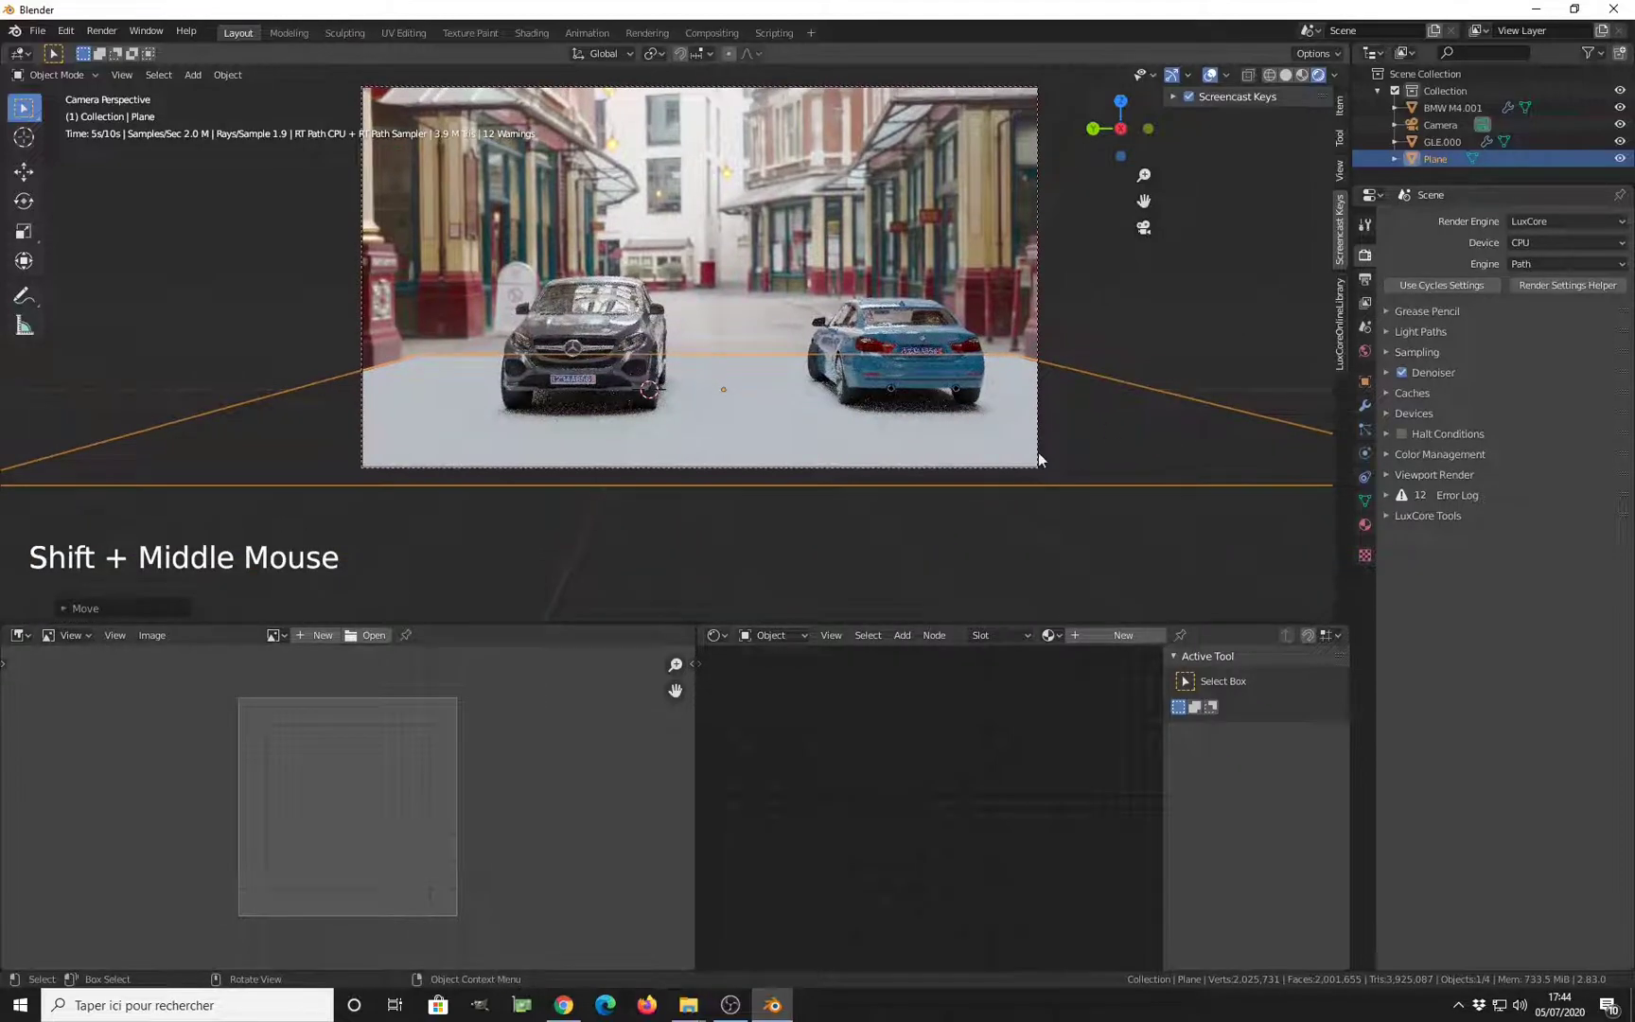
In Edit Mode, narrow the plane along the Y axis
mouse_move(856, 500)
middle_mouse_down()
mouse_move(947, 444)
mouse_move(989, 443)
middle_mouse_up()
key("z")
scroll(1027, 422, "down", 3)
scroll(1028, 427, "down", 2)
key("Tab")
middle_click_drag(985, 518, 1132, 503)
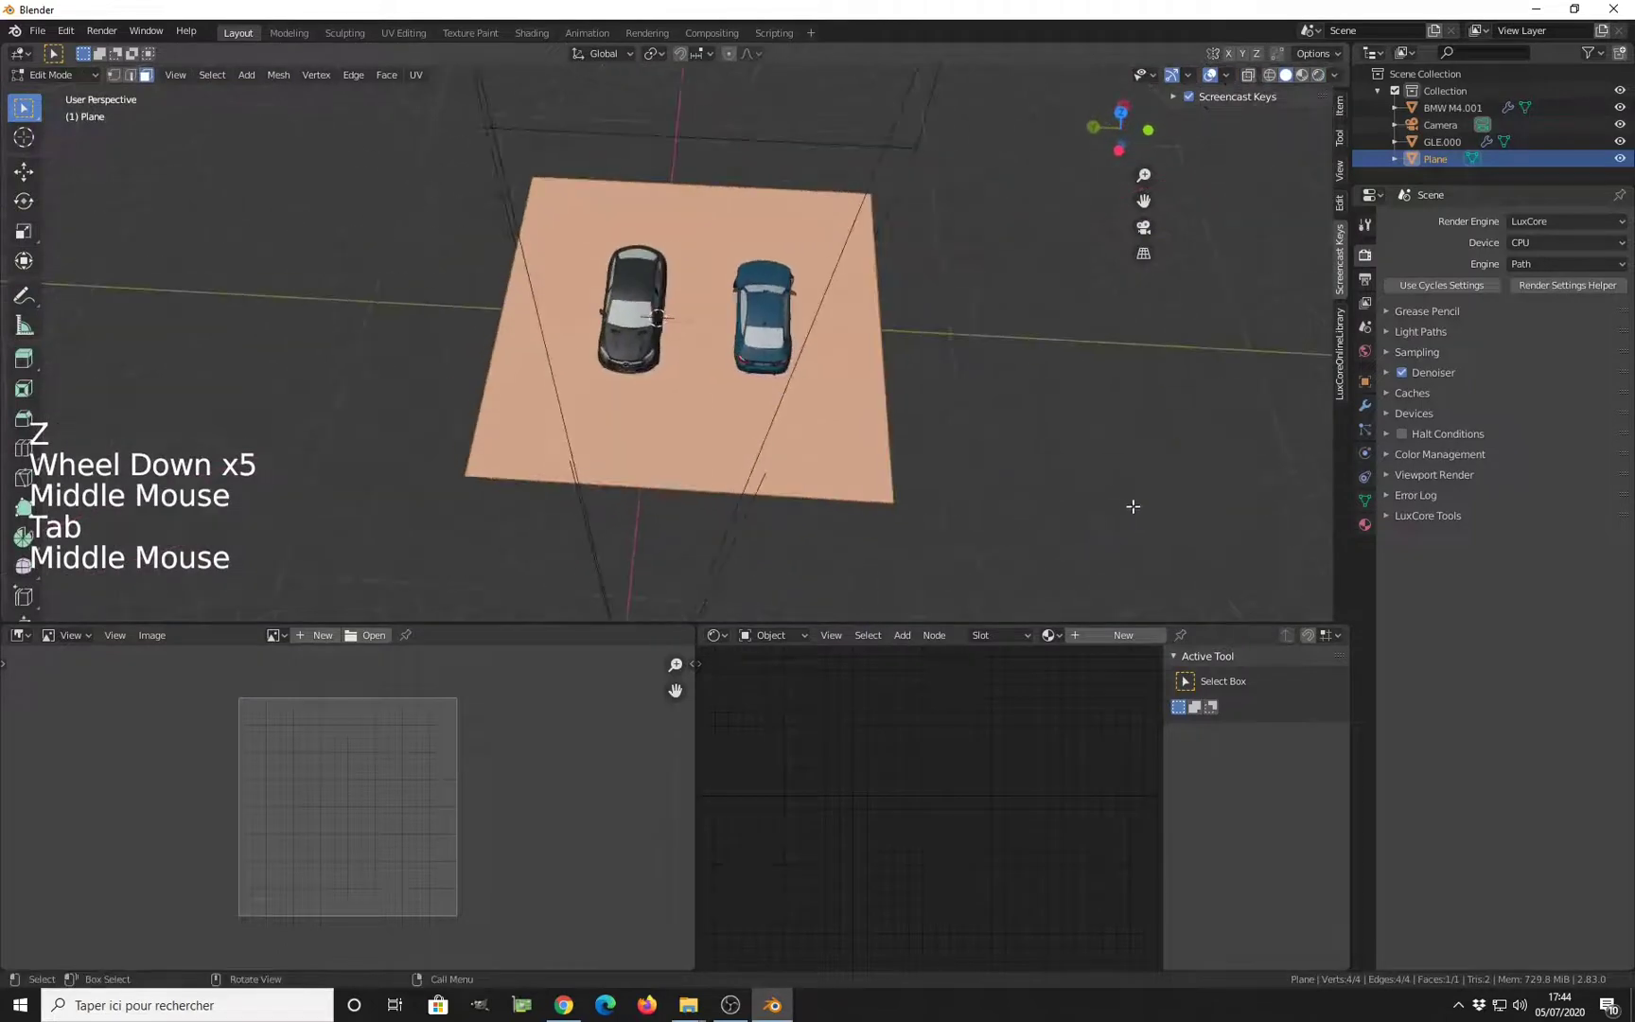
key("s")
key("y")
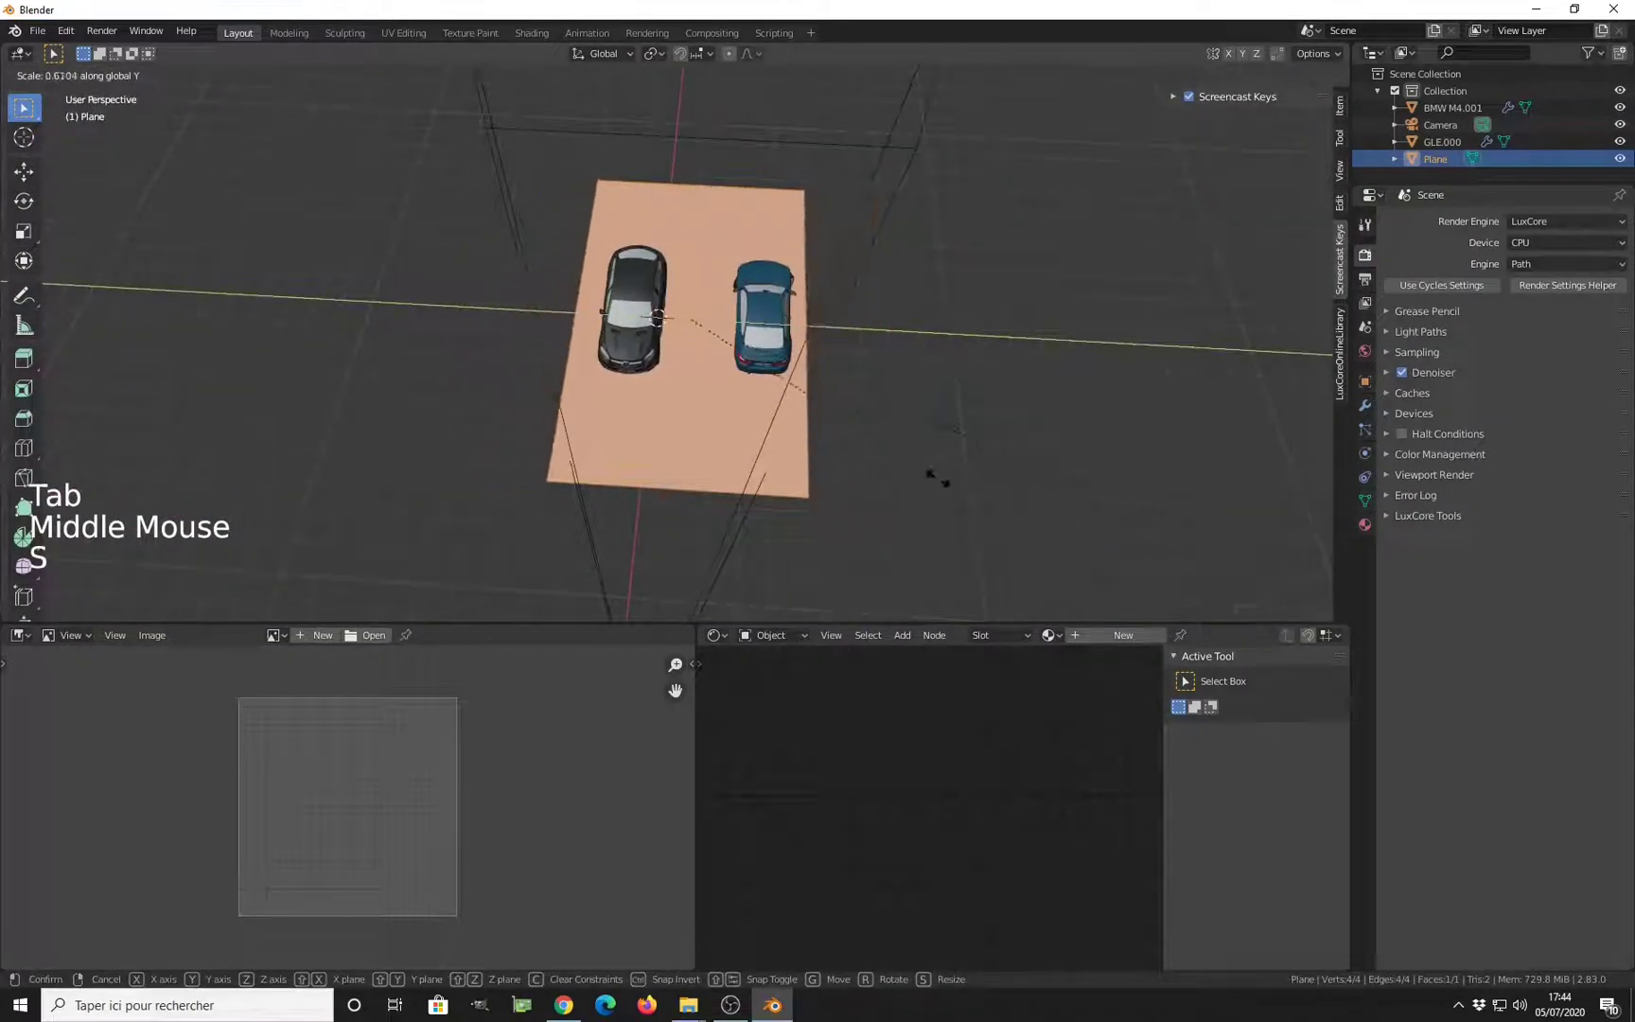
left_click(937, 478)
Stretch the plane's right edge outward along X and leave Edit Mode
middle_click_drag(892, 402, 1027, 402)
left_click(945, 413)
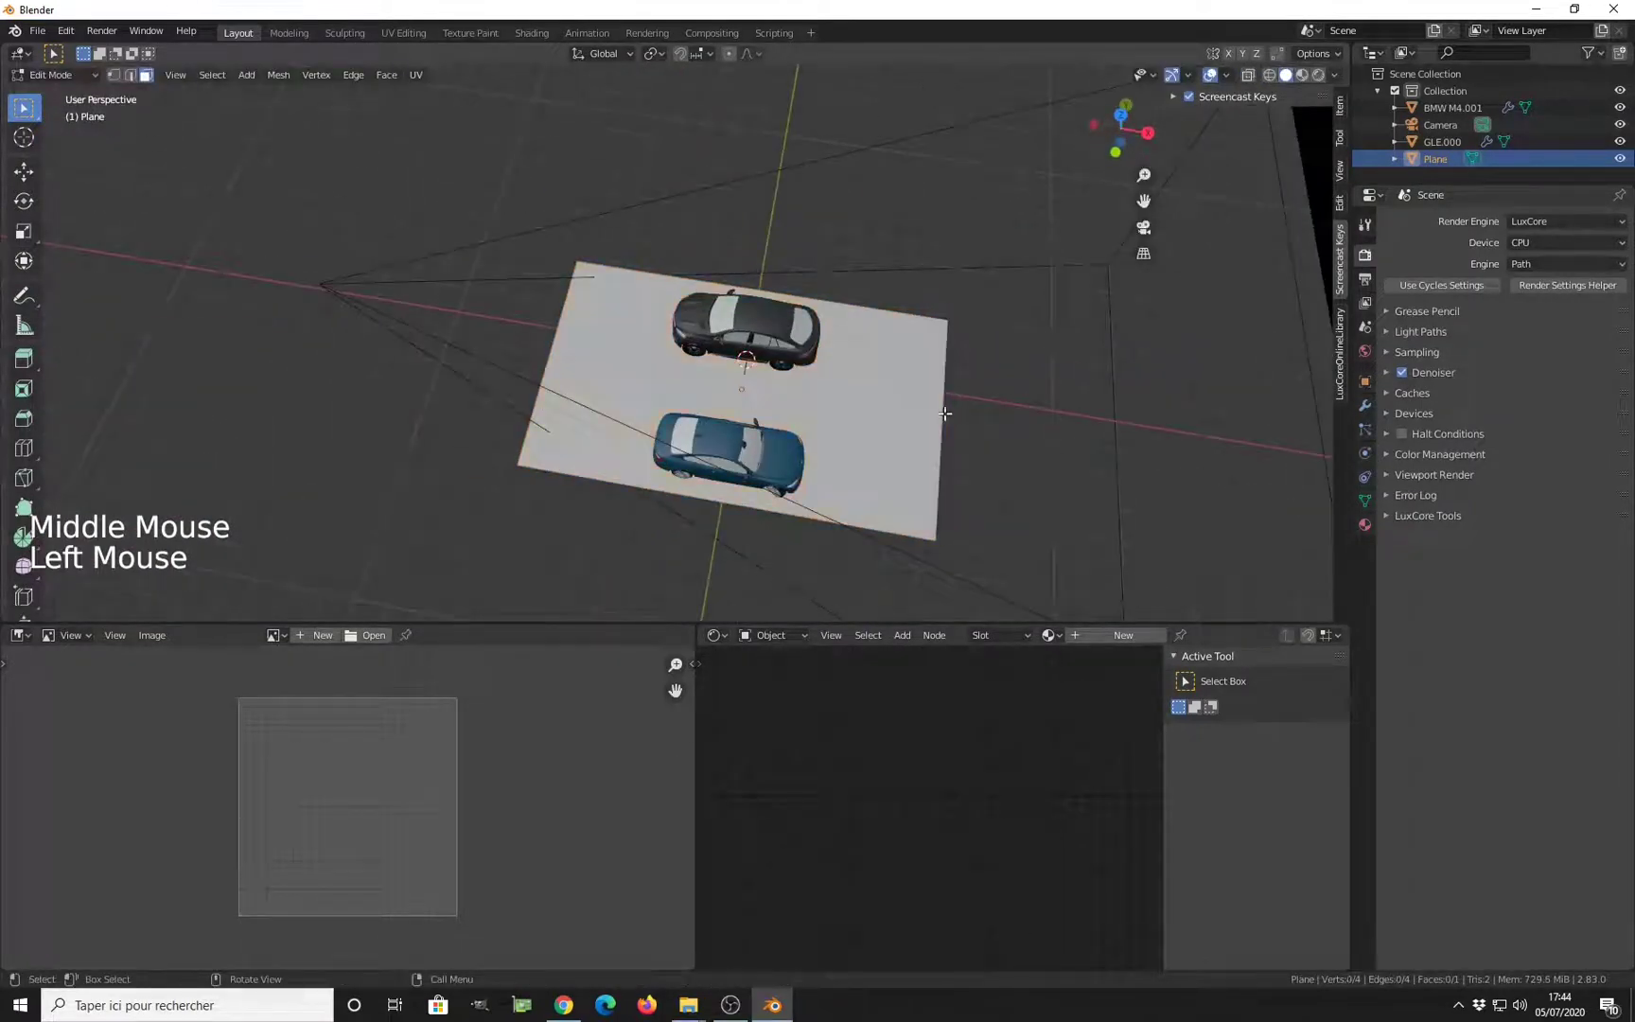
key("2")
left_click(947, 419)
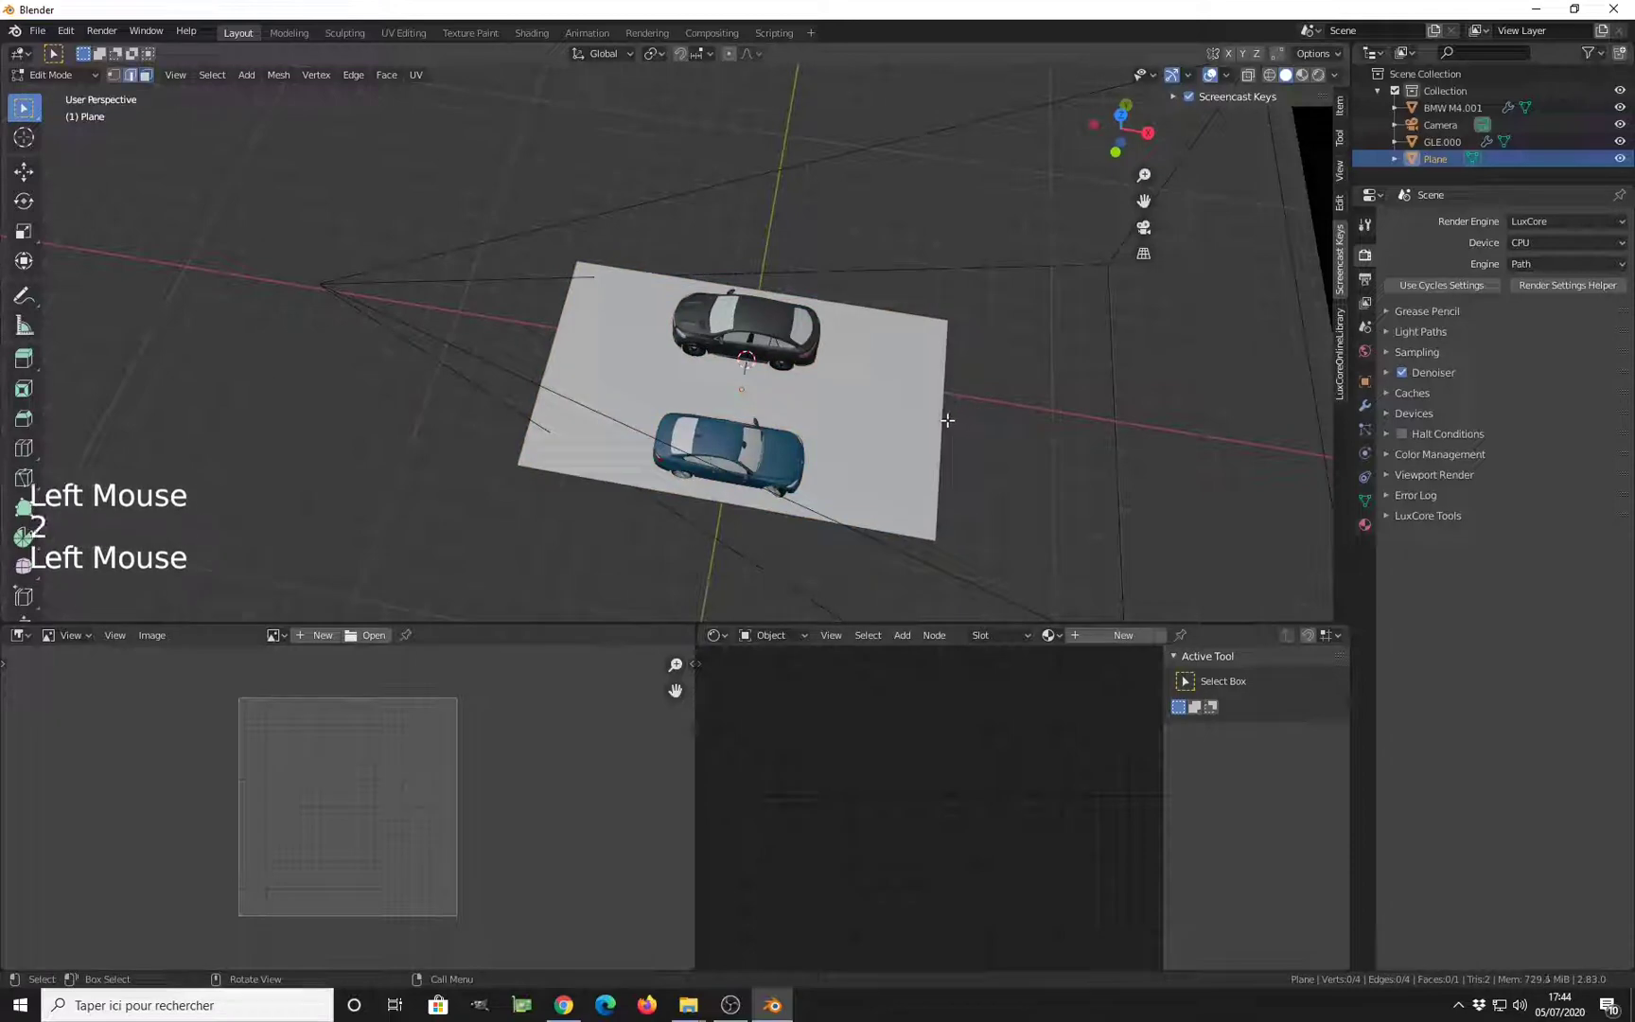
key("g")
key("x")
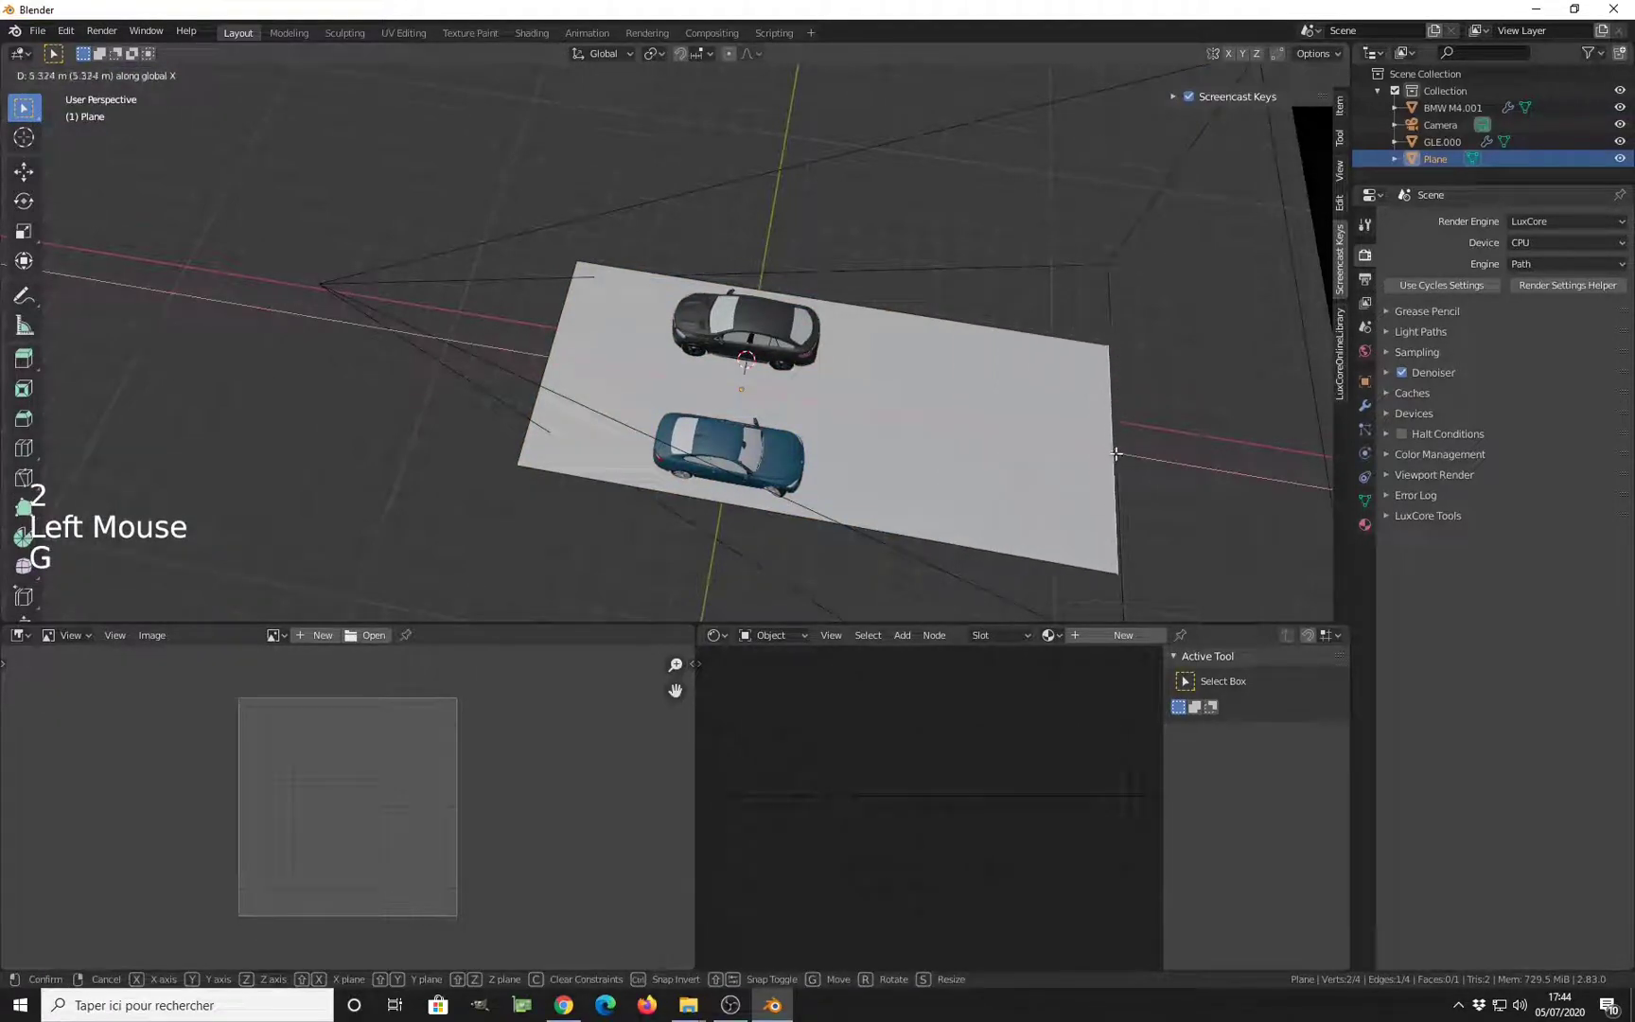
key("Tab")
Slide the blue BMW further right along the X axis
left_click(737, 462)
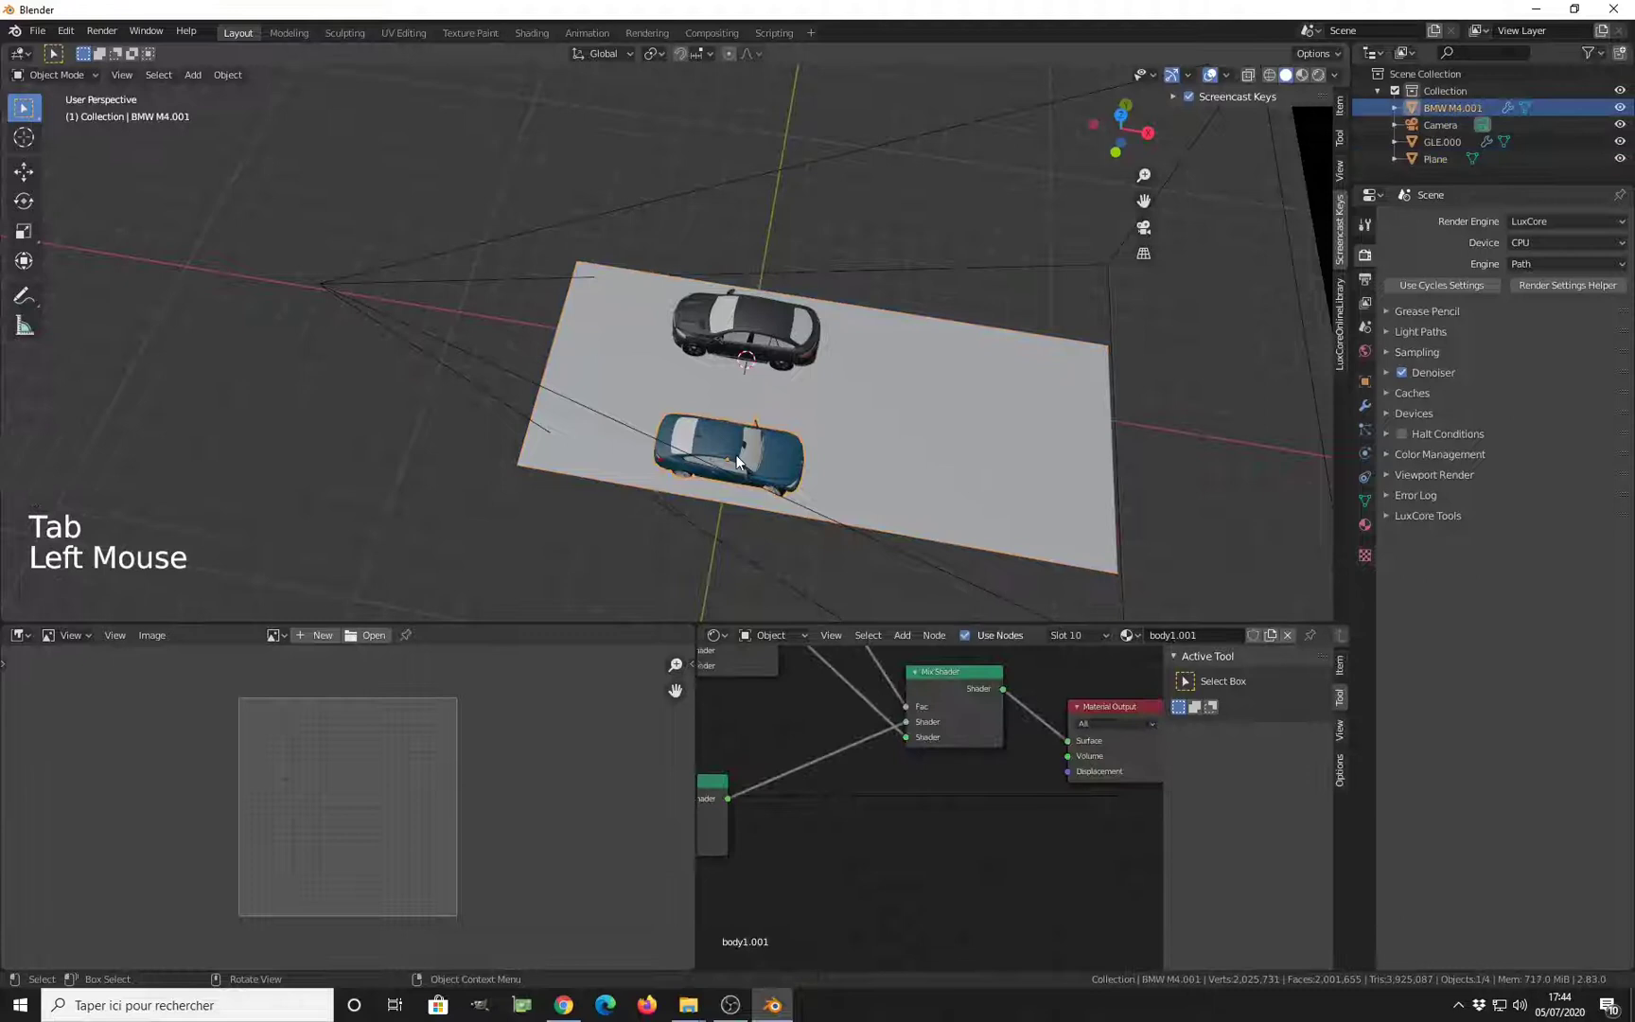
key("g")
key("x")
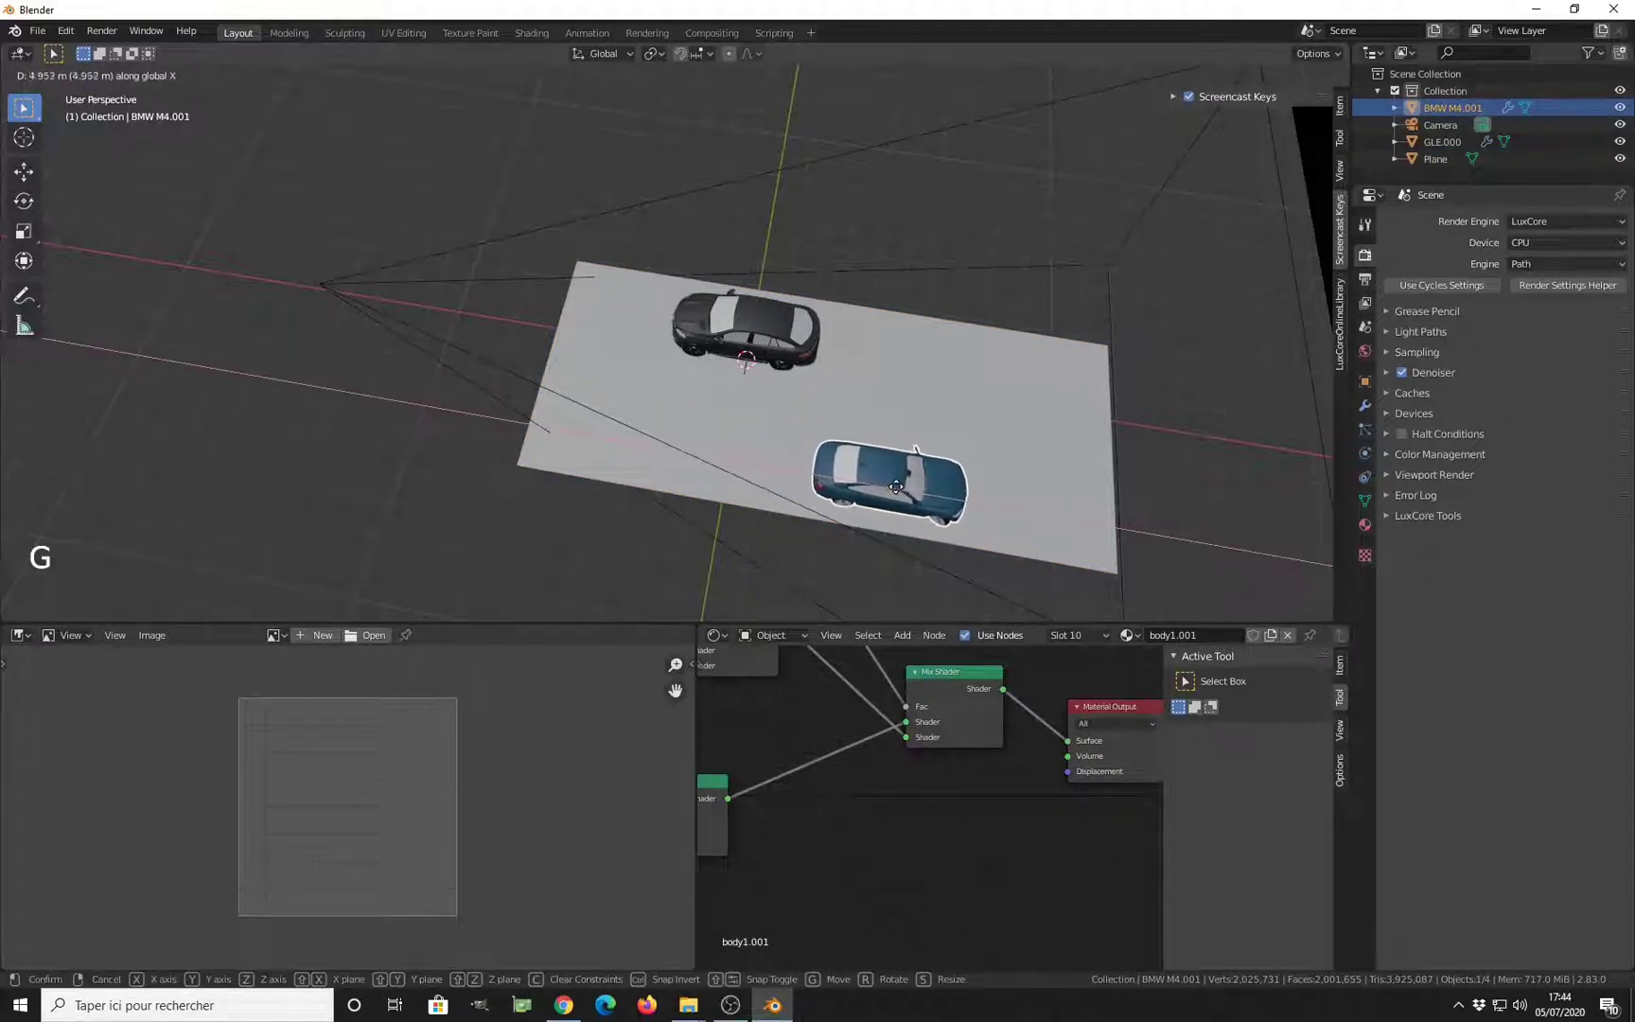
left_click(924, 491)
Preview the camera view in Rendered shading and select the ground plane
key("KP_0")
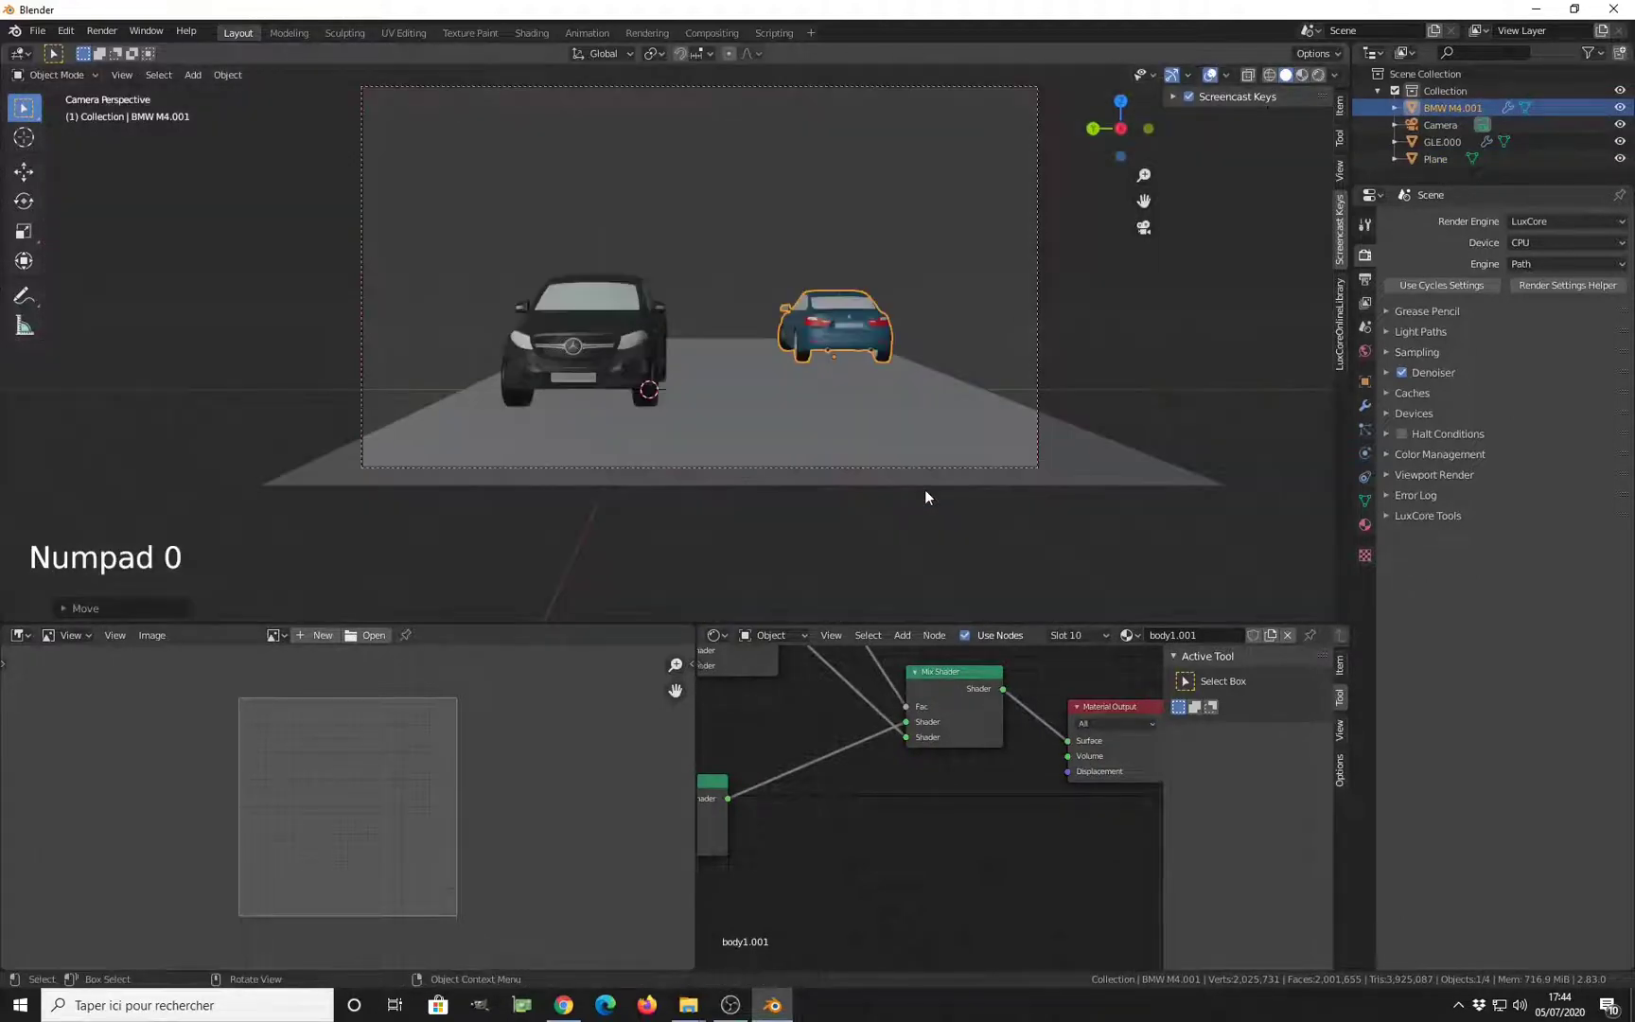
middle_click_drag(889, 423, 916, 447, "shift")
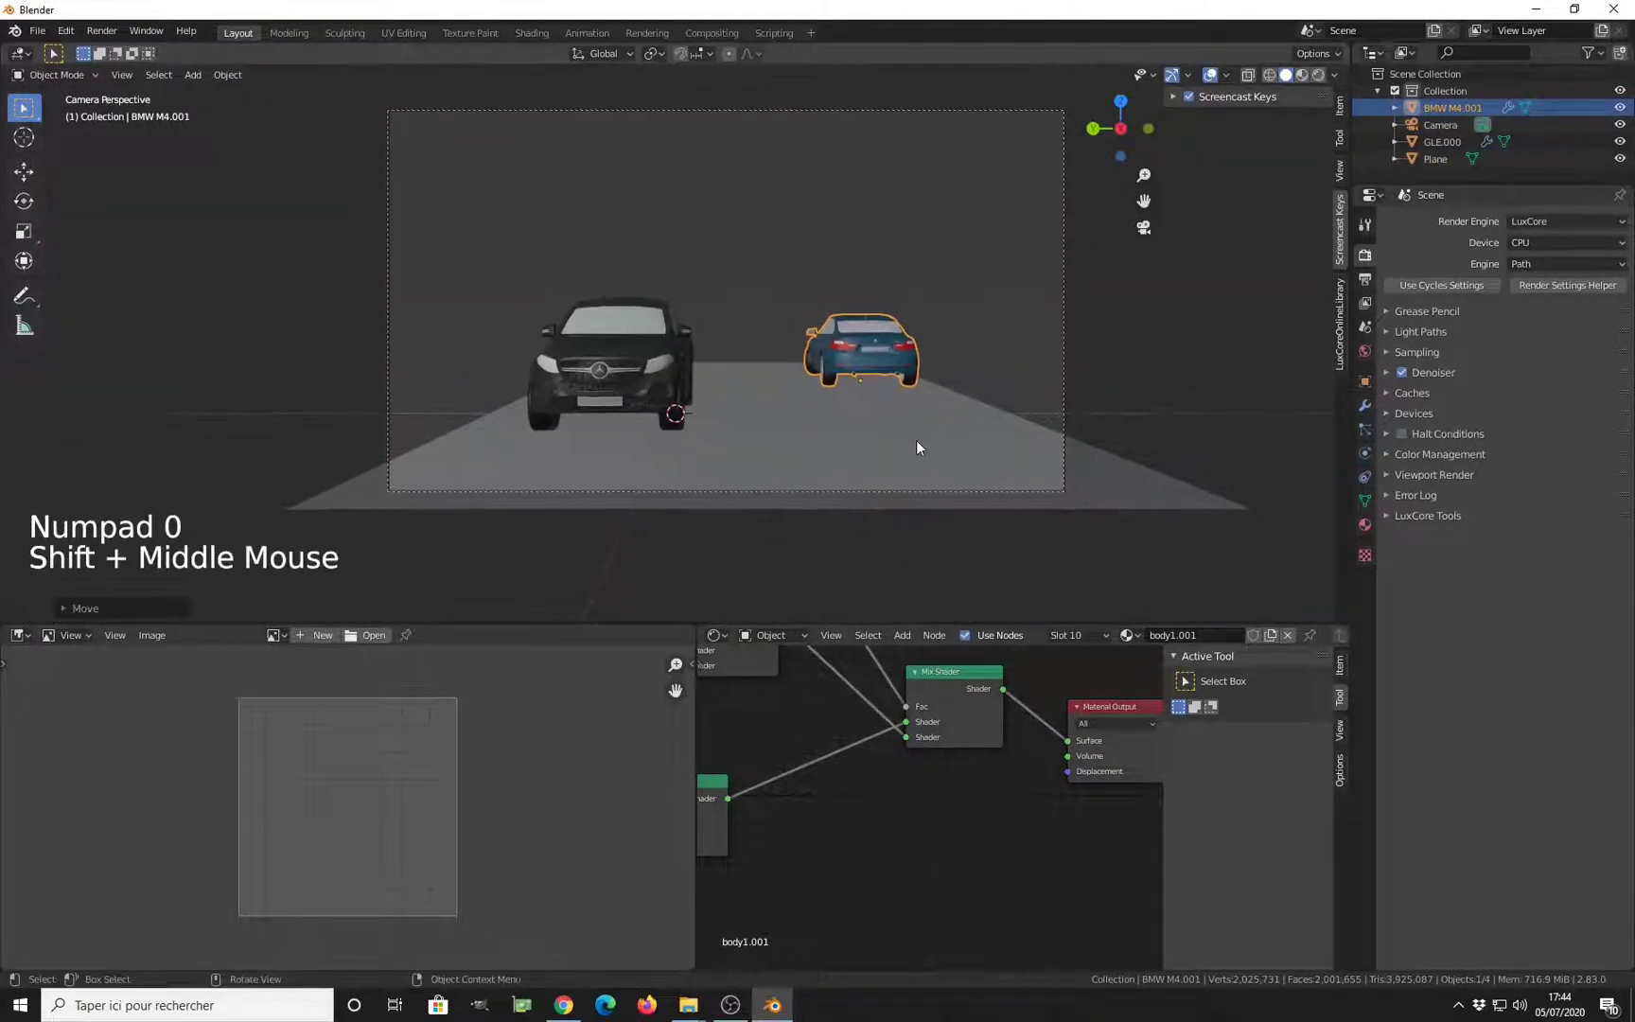
left_click(1319, 78)
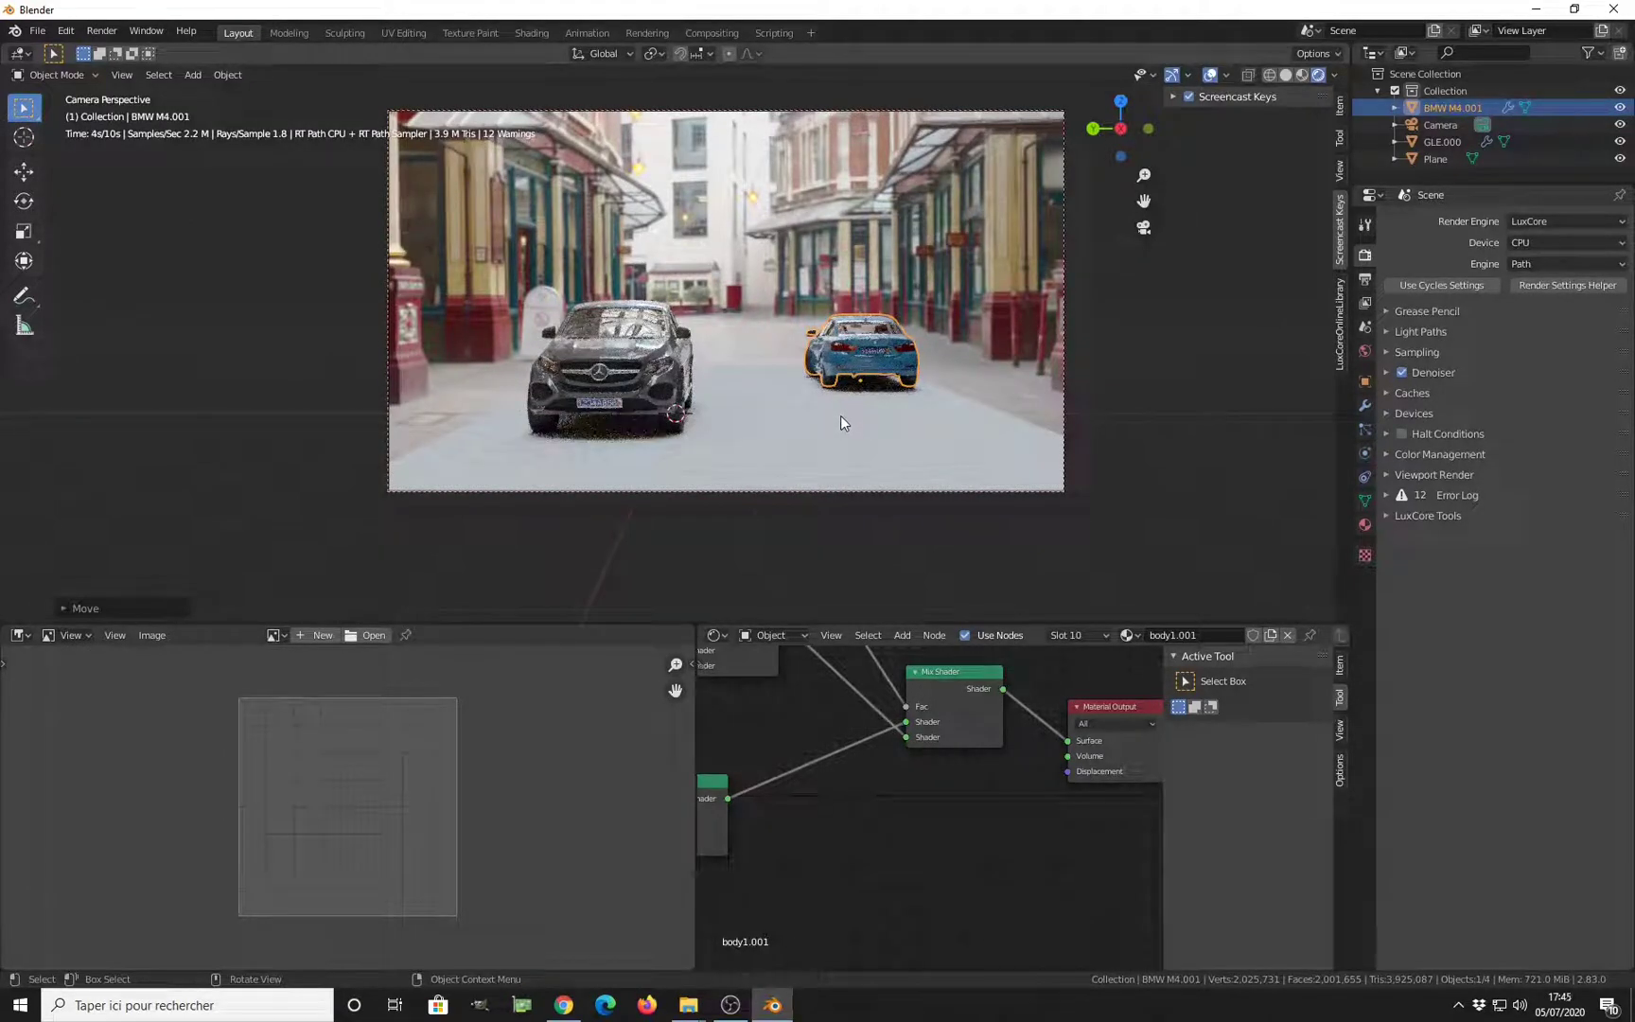
left_click(762, 431)
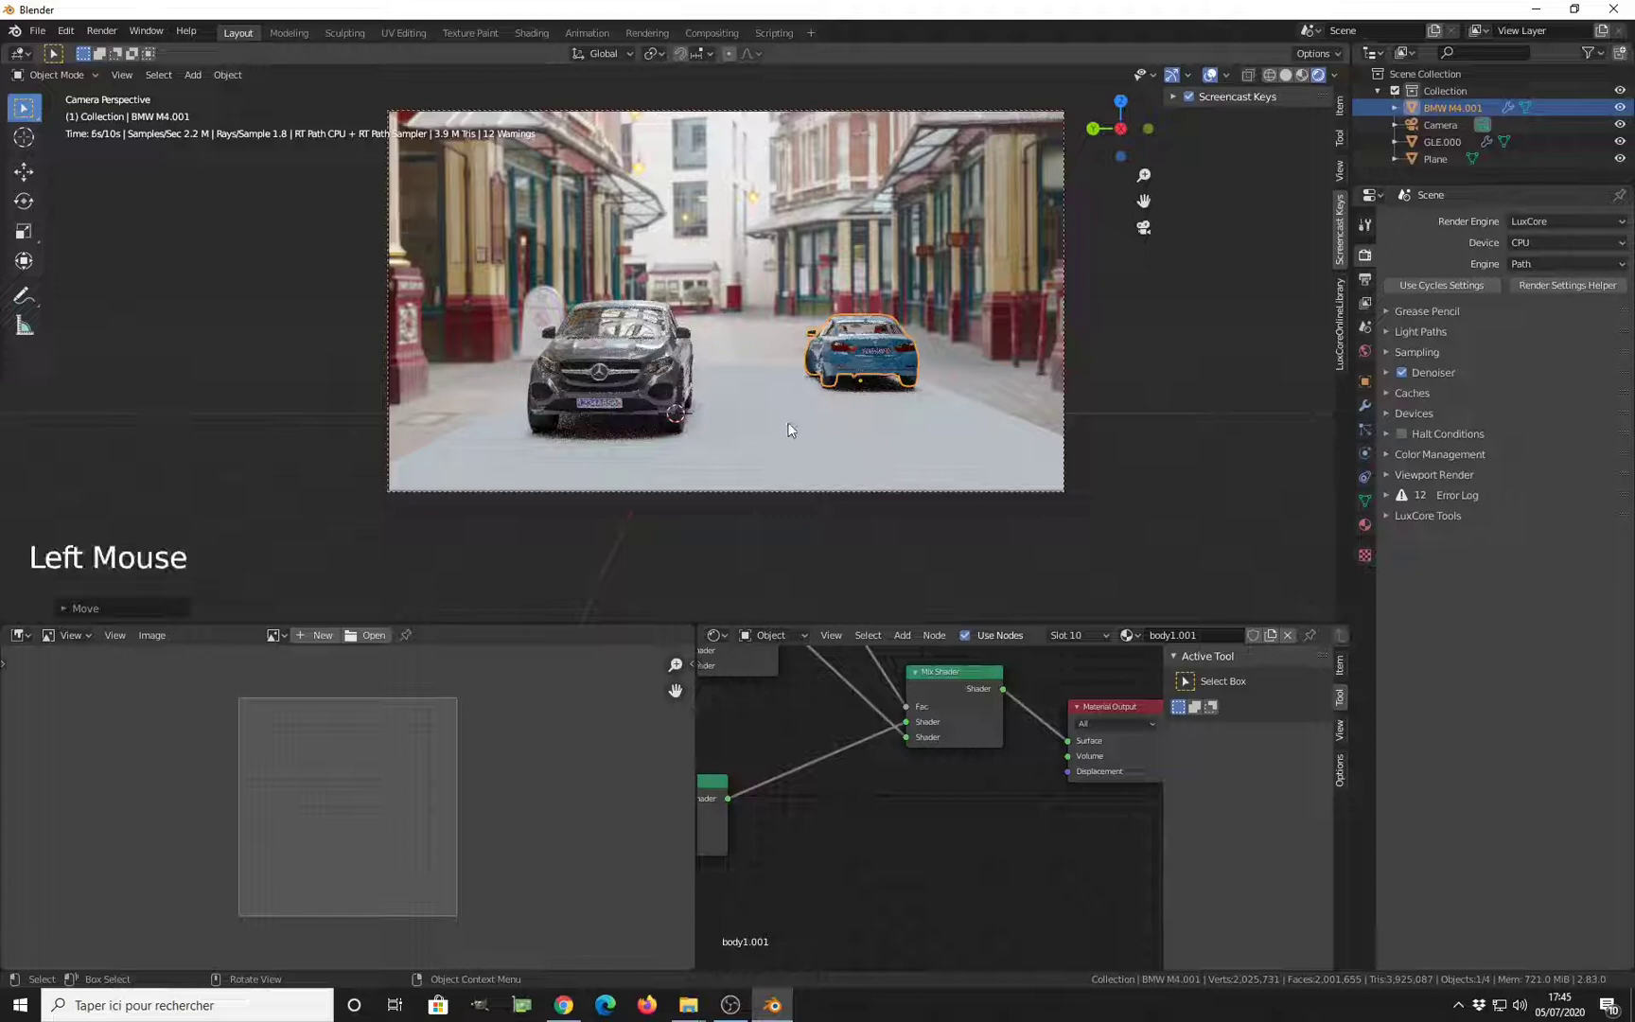
middle_click_drag(807, 461, 796, 415, "shift")
Return to solid shading and create a new material for the plane
key("z")
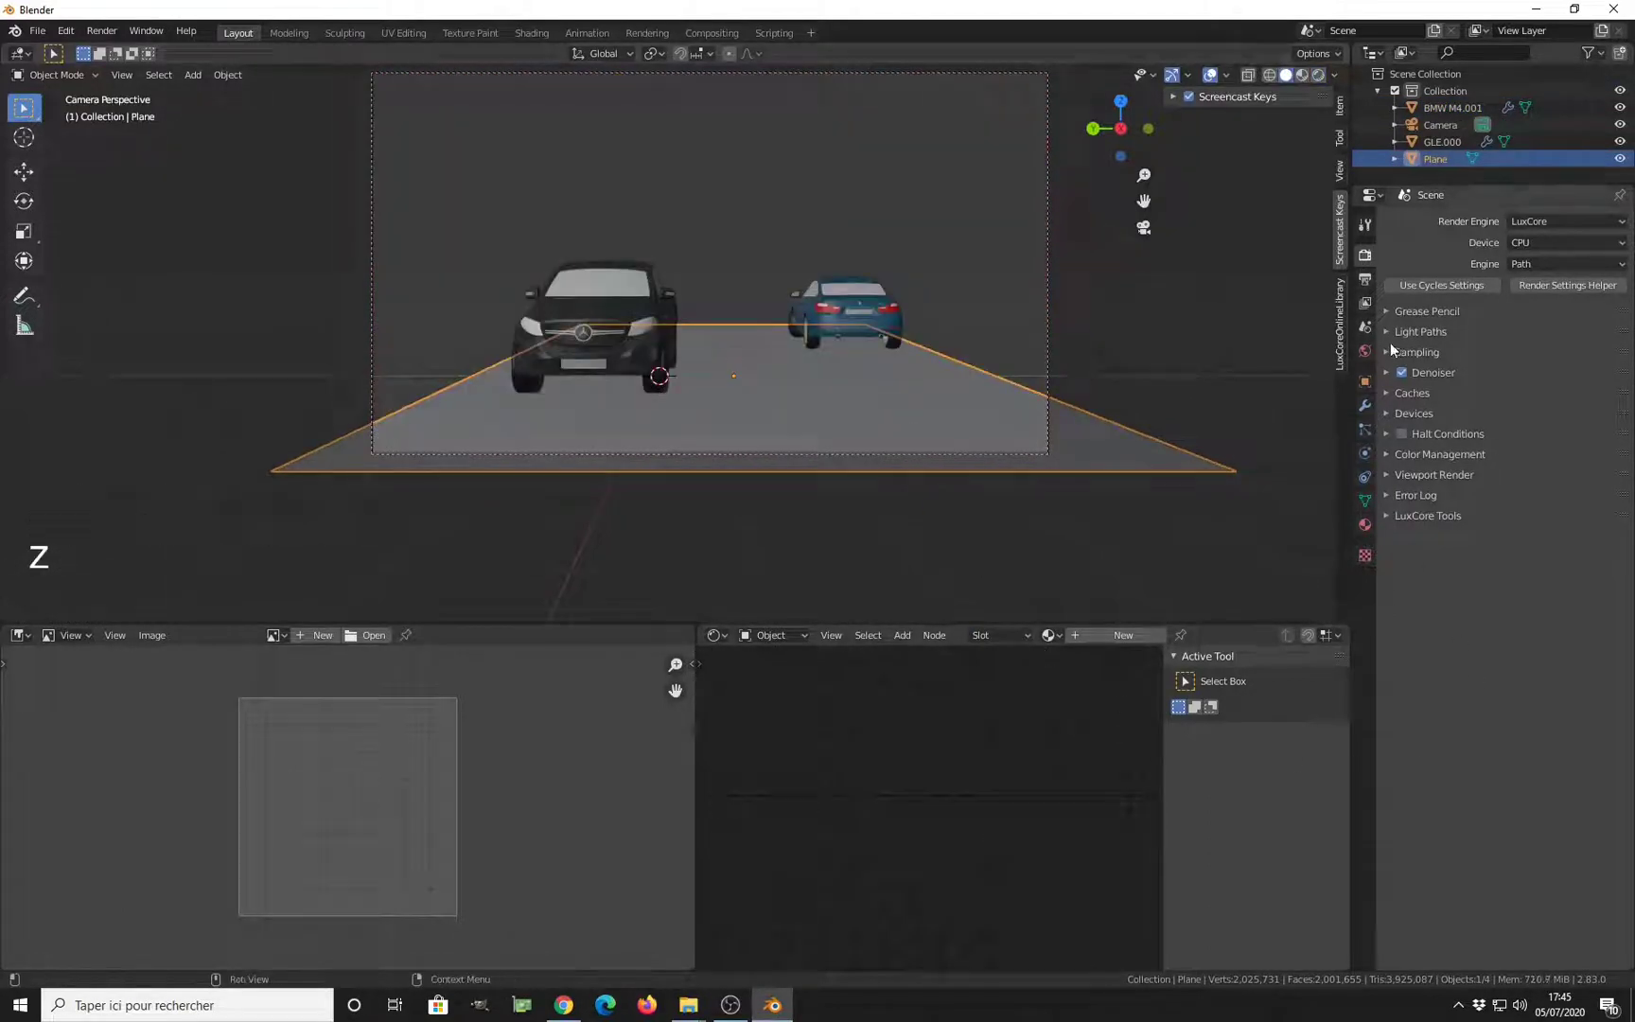
left_click(1364, 524)
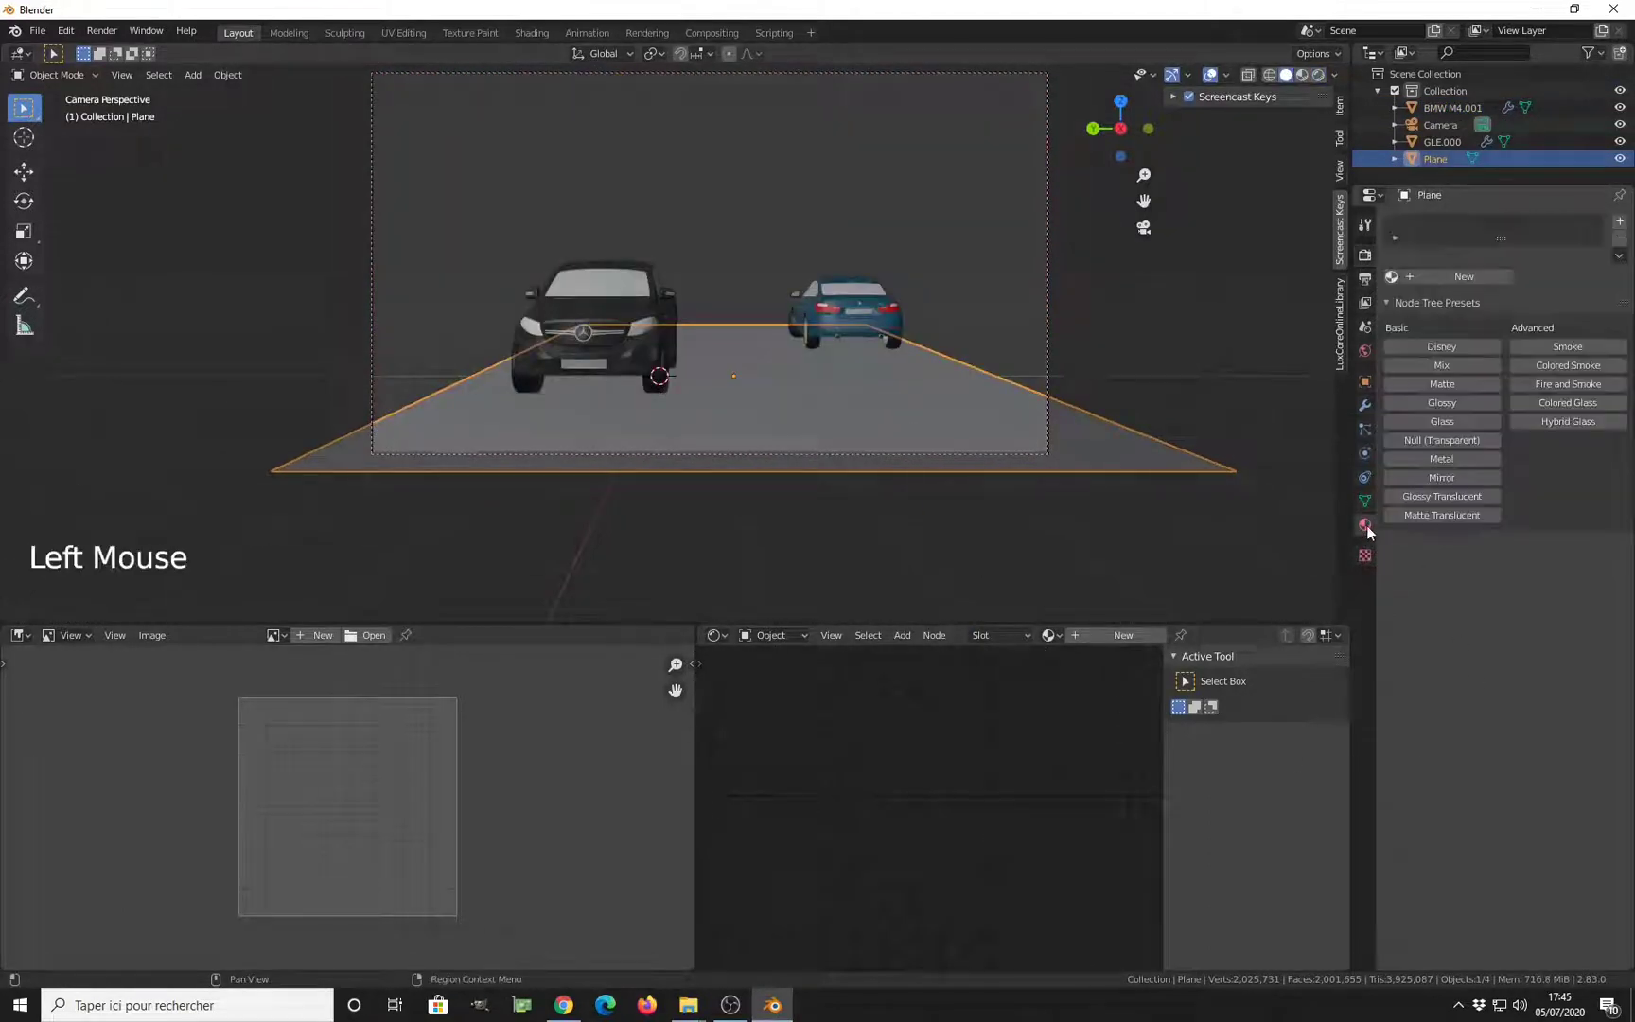
left_click(1446, 277)
Turn on Shadow Catcher in the Material Output's advanced options and preview rendered
middle_click_drag(946, 811, 778, 804)
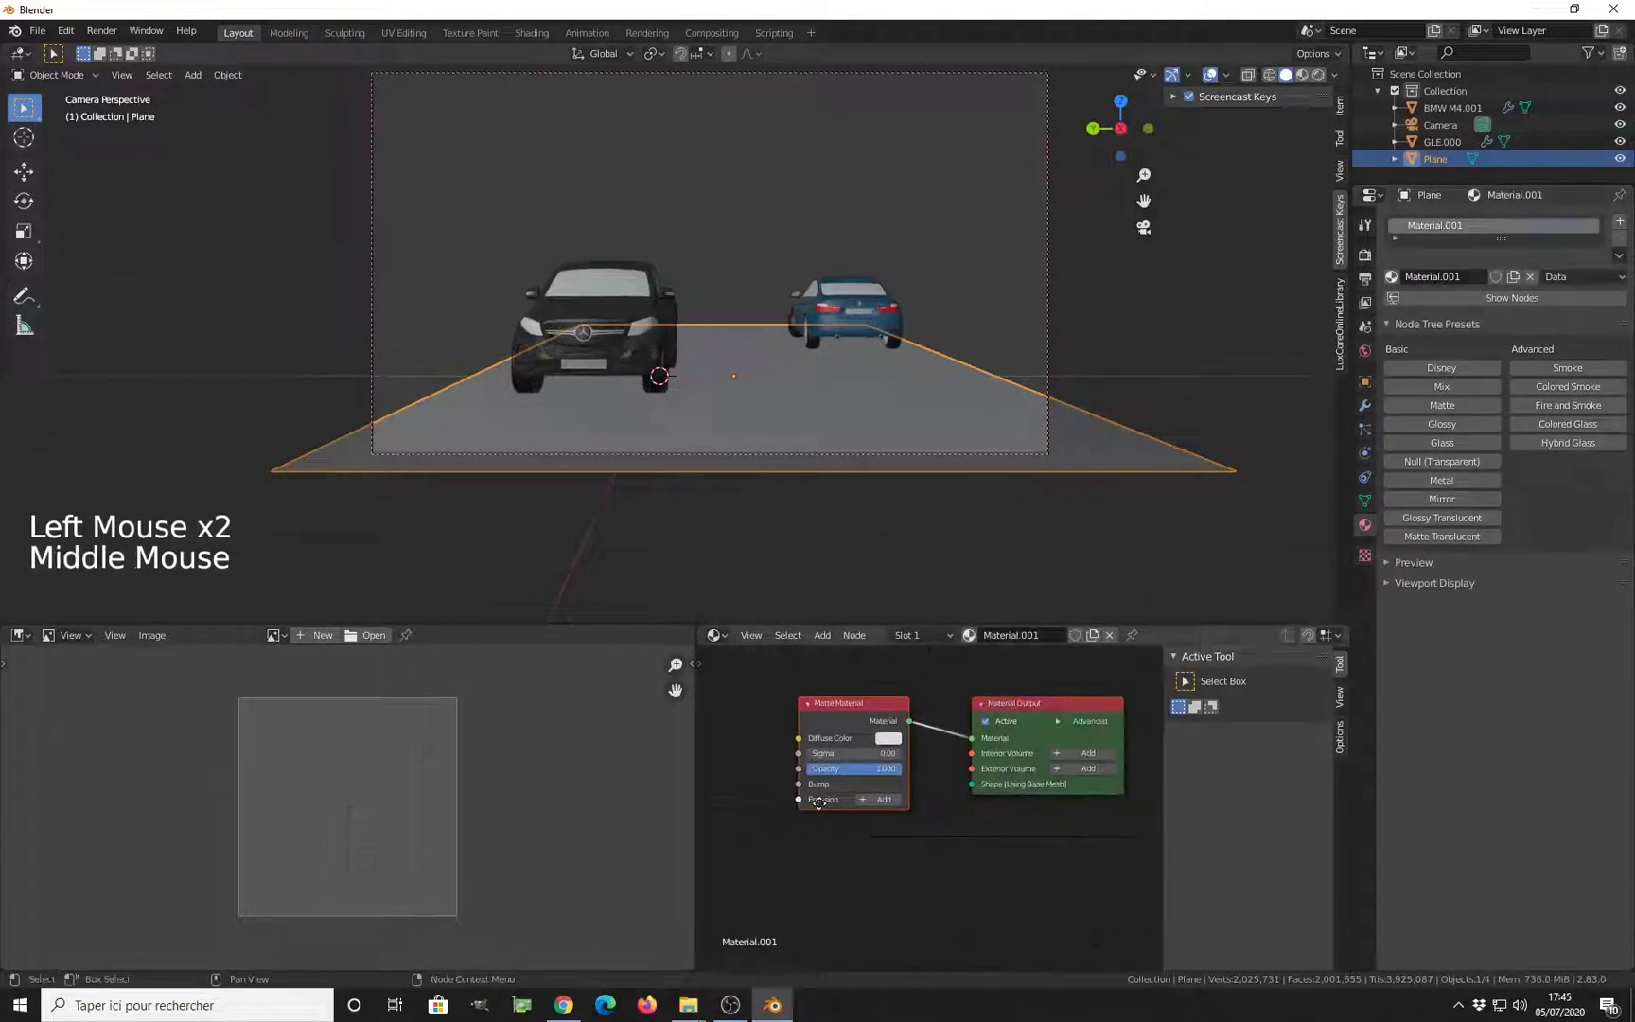
scroll(933, 770, "up", 2)
middle_click_drag(934, 770, 864, 776)
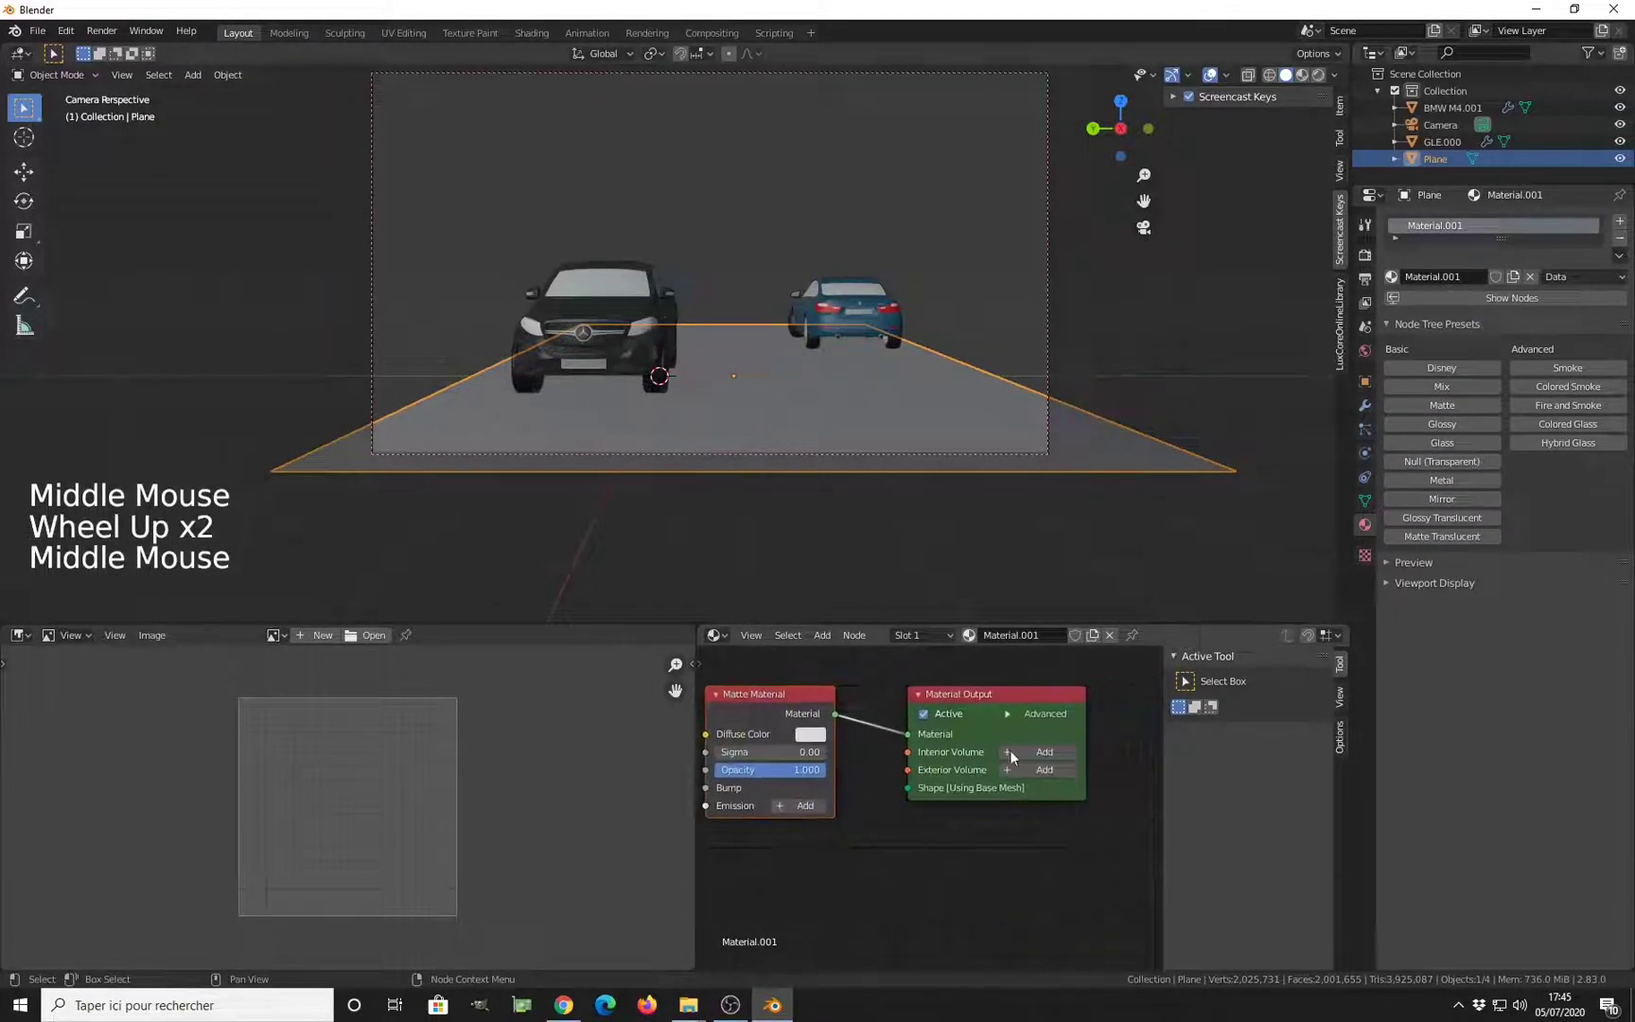
left_click(1008, 715)
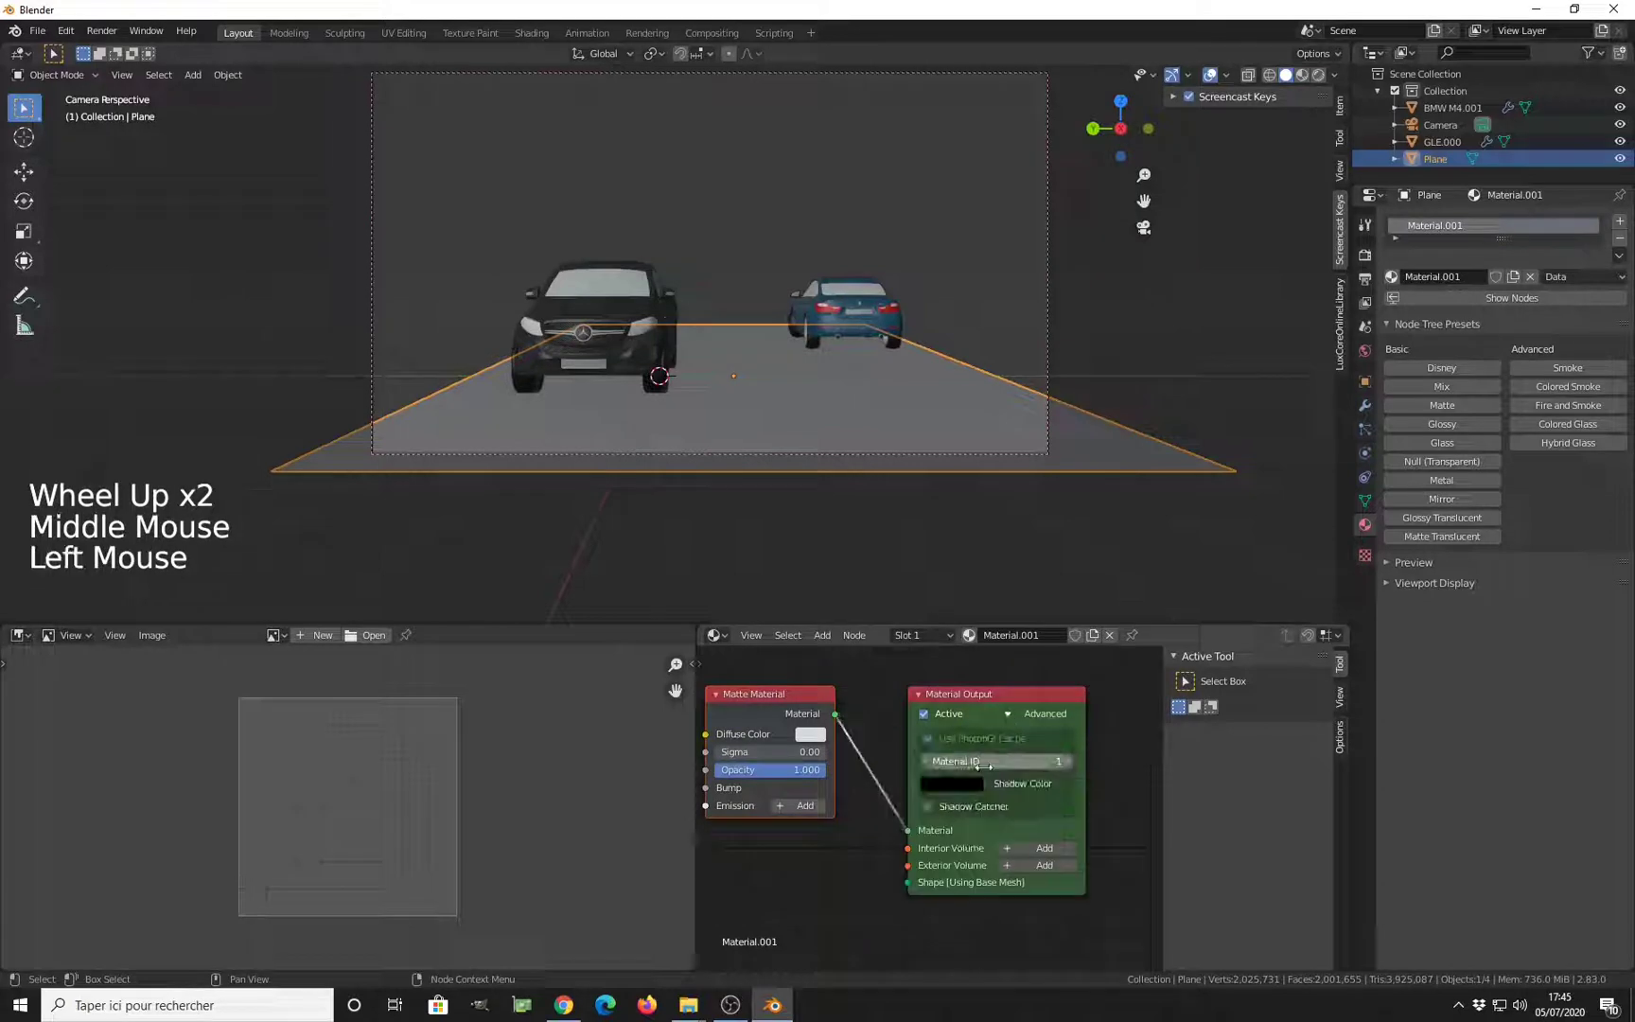
left_click(931, 806)
middle_click_drag(968, 410, 1035, 420, "shift")
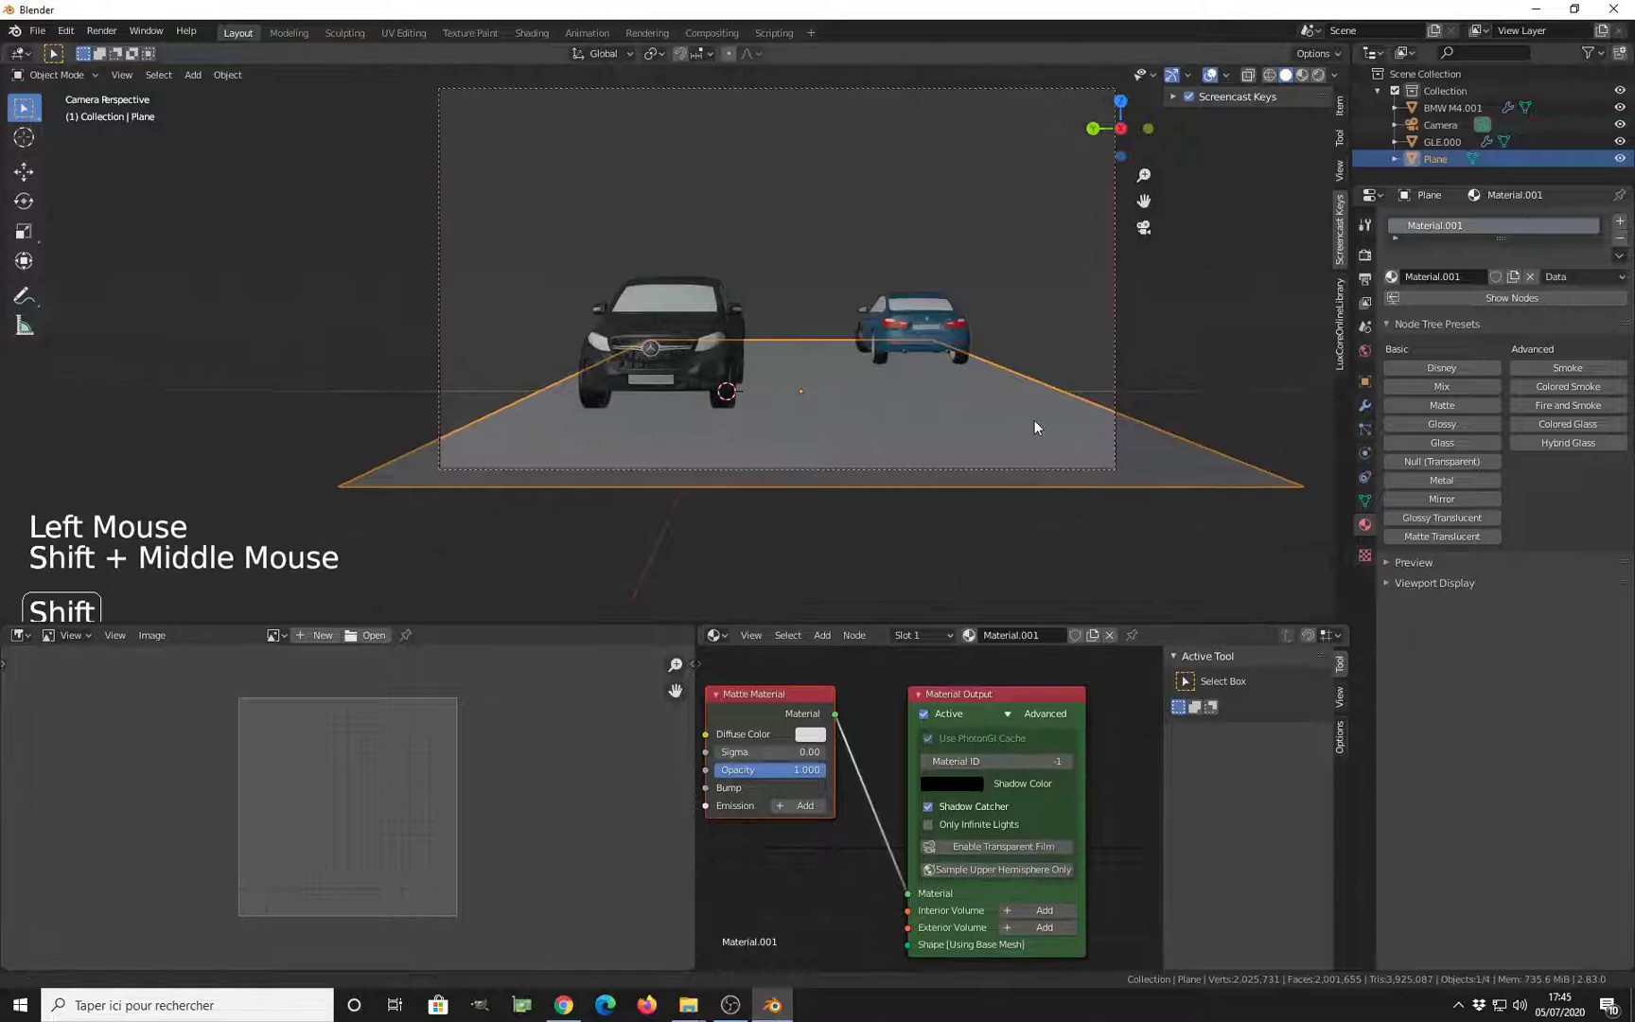
left_click(1318, 75)
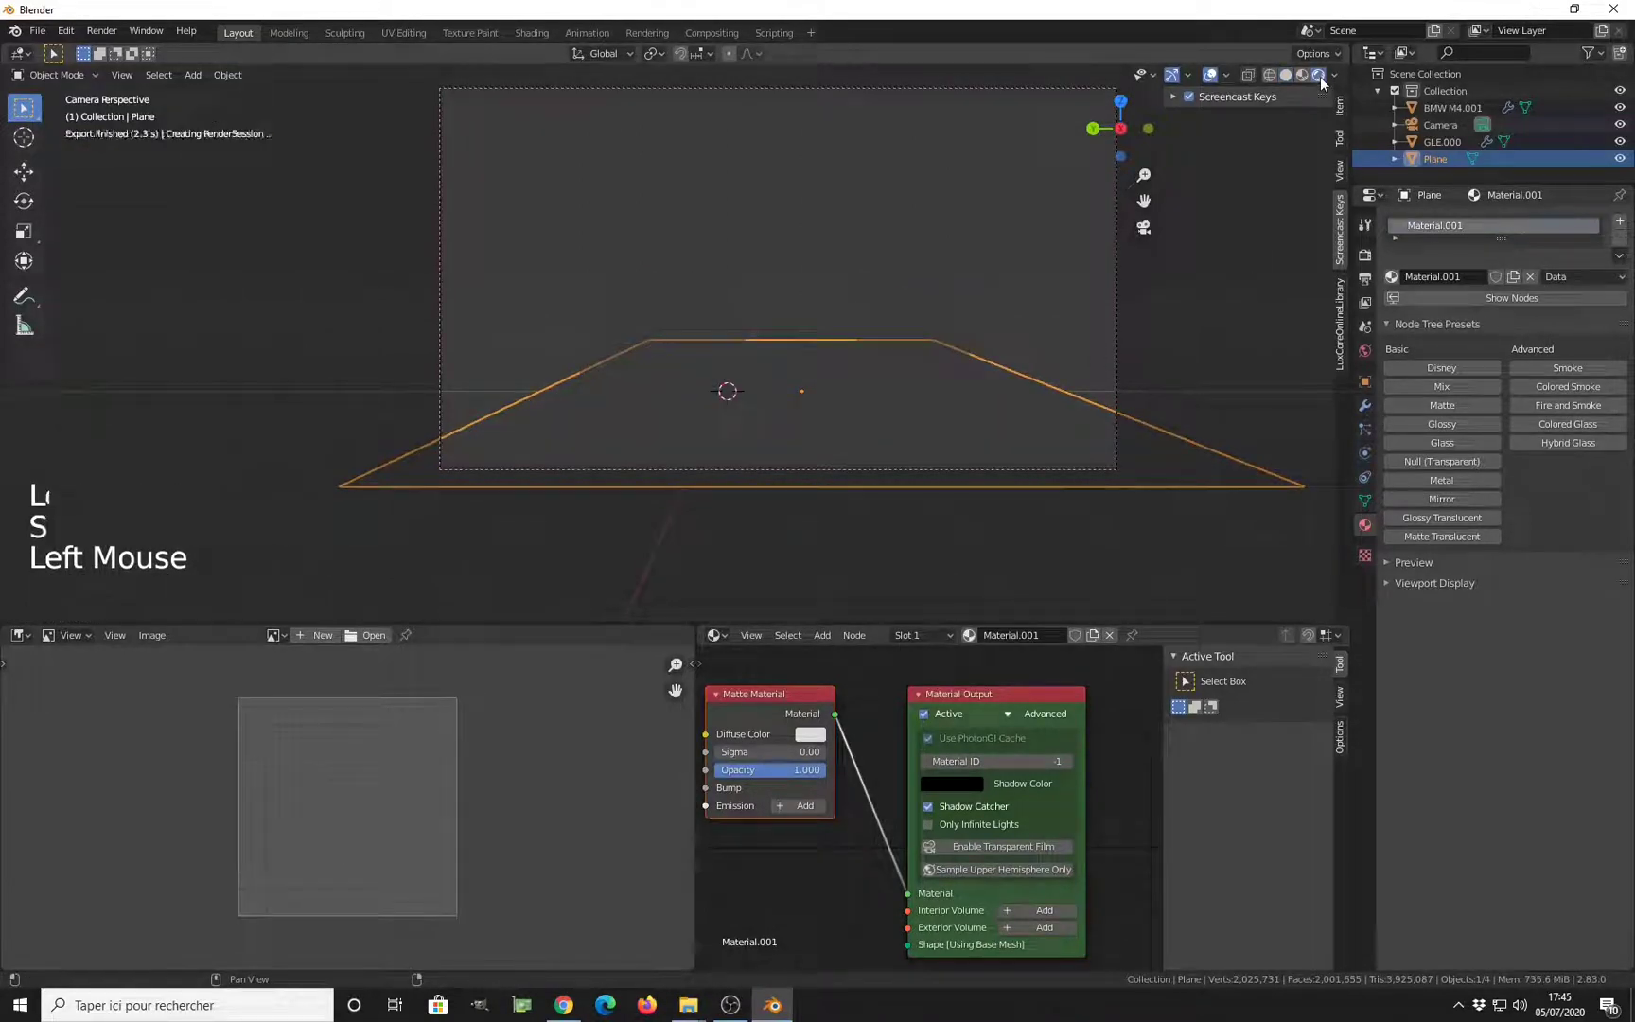
Turn off viewport overlays and orbit and zoom in on both cars' street shadows
left_click(1210, 75)
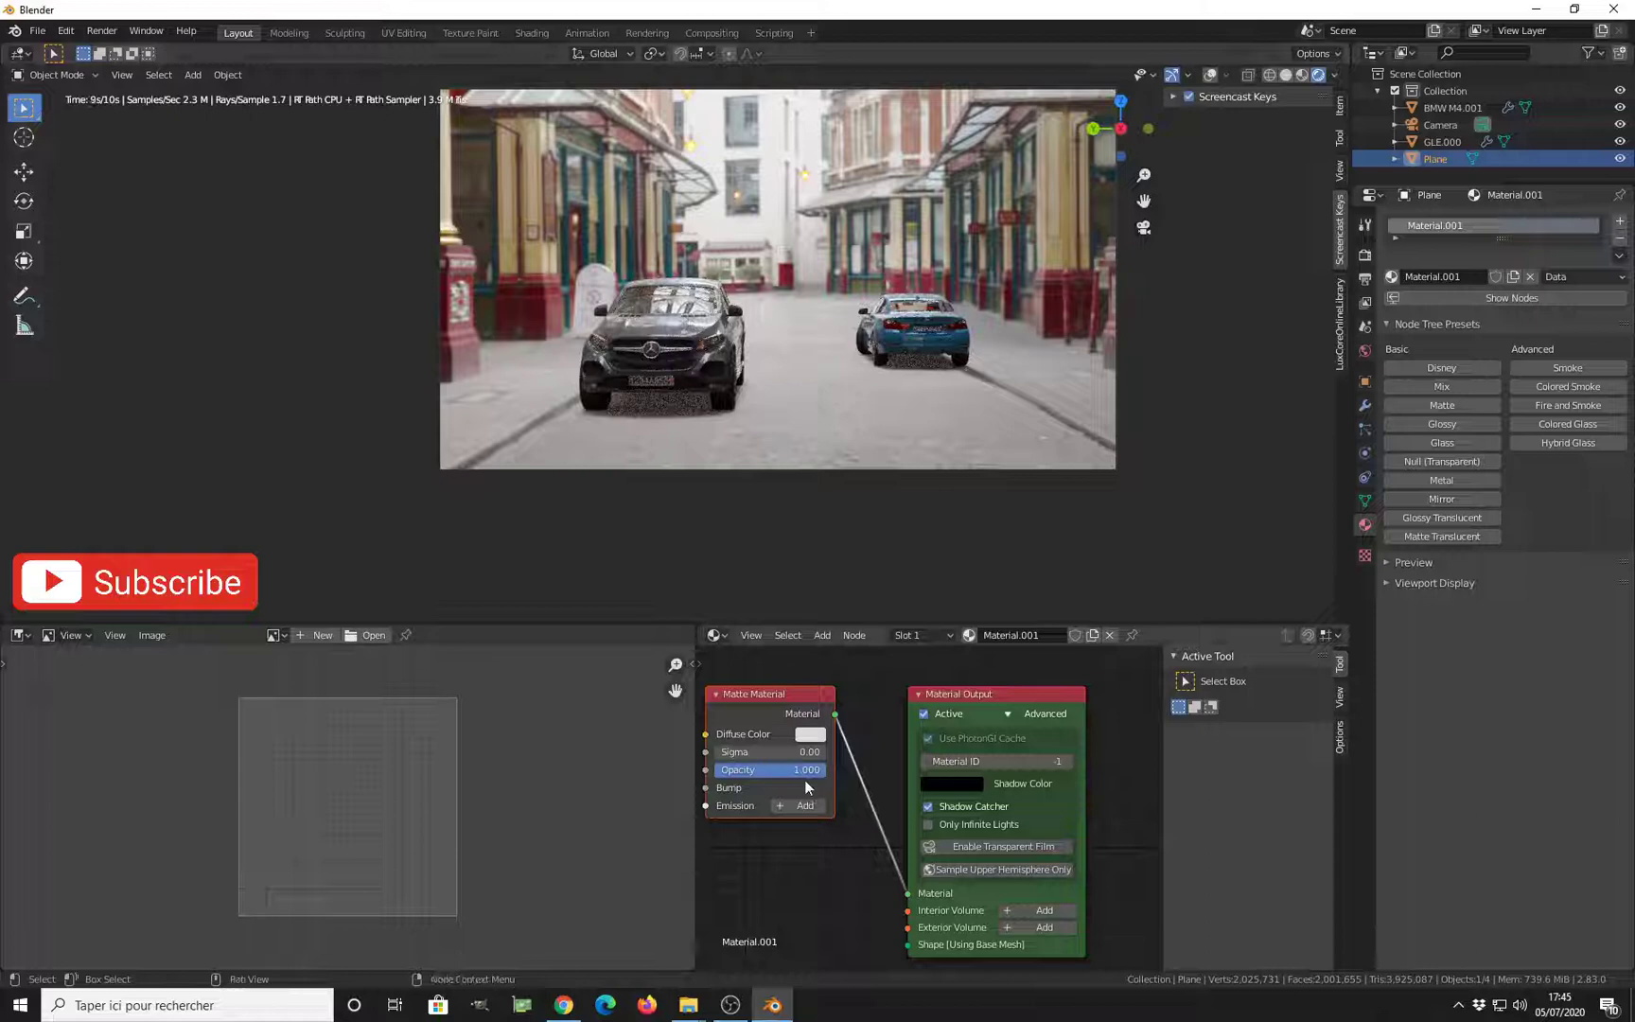
middle_click_drag(804, 778, 859, 783)
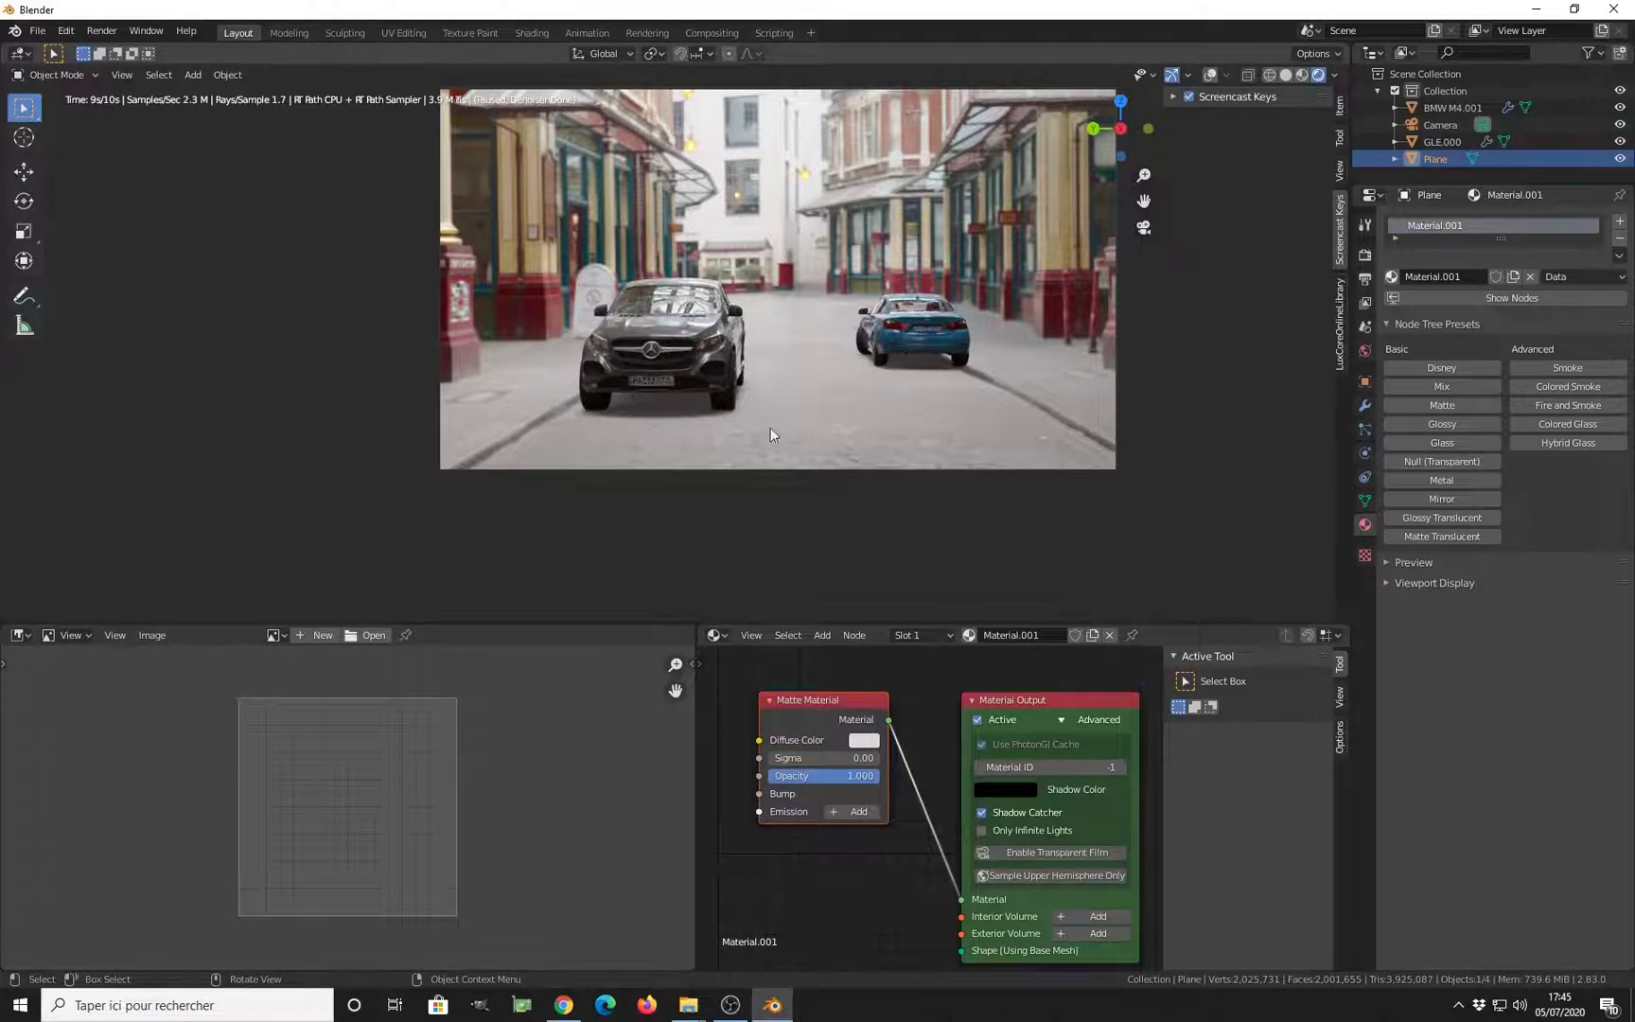
middle_click_drag(770, 428, 812, 429)
scroll(820, 453, "up", 3)
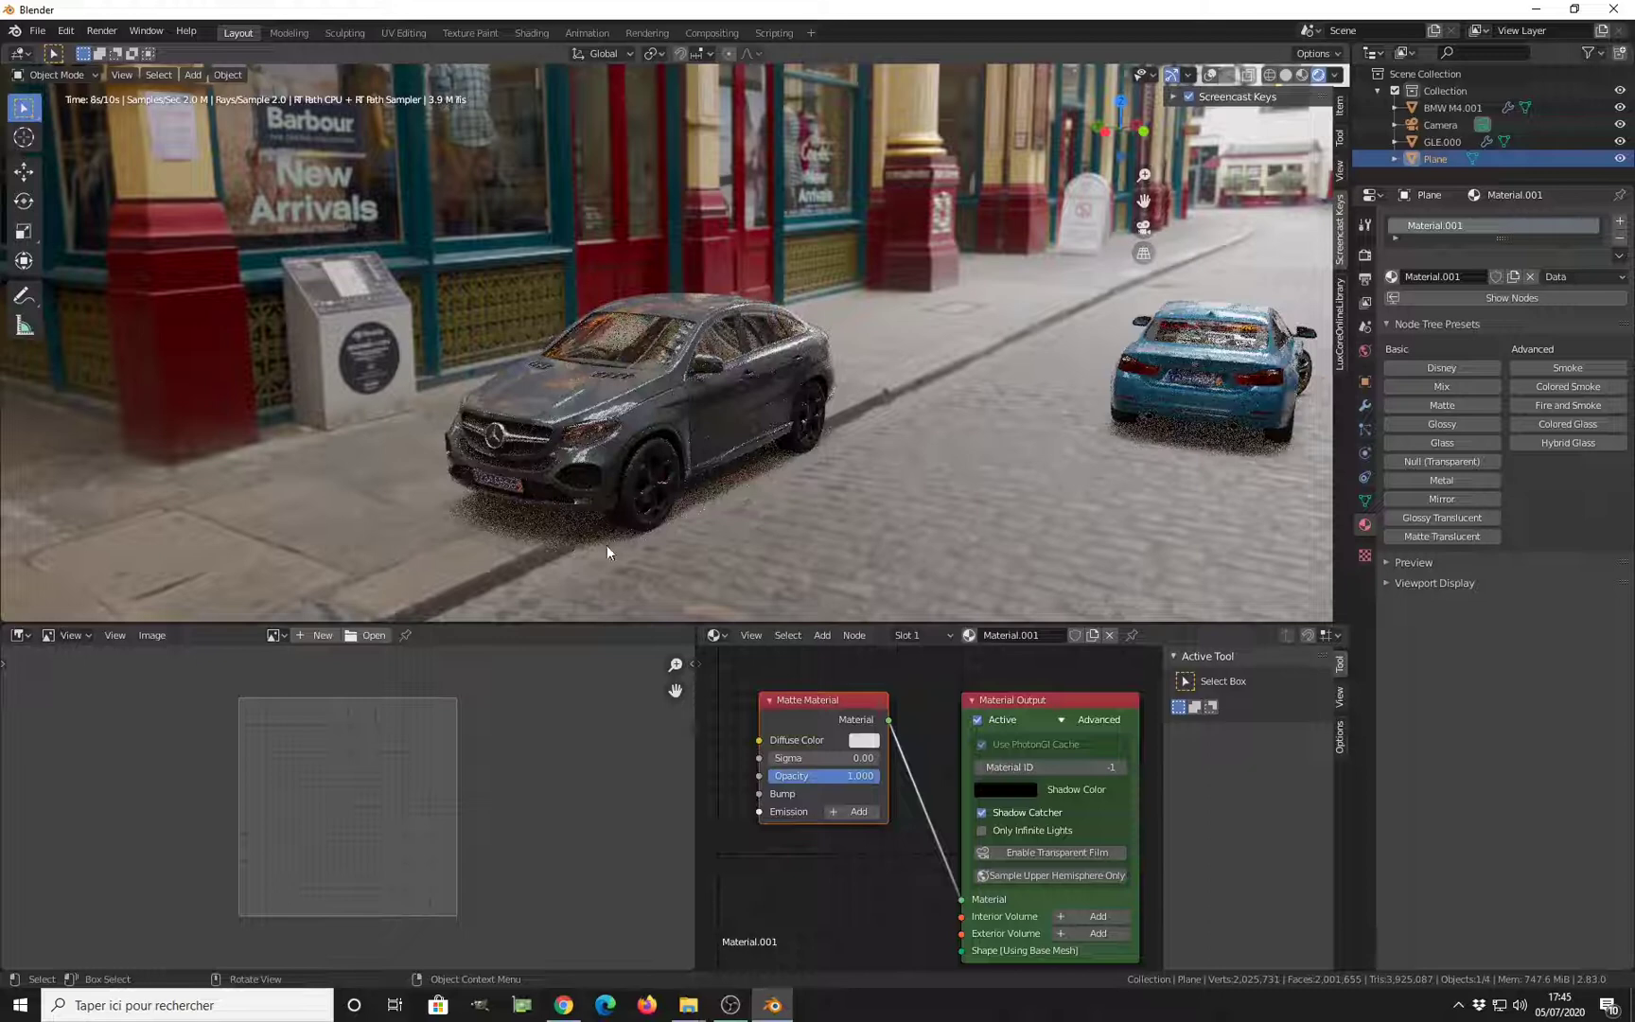
Set the Matte Material diffuse colour value to 0.400, then return to the camera view
left_click(864, 741)
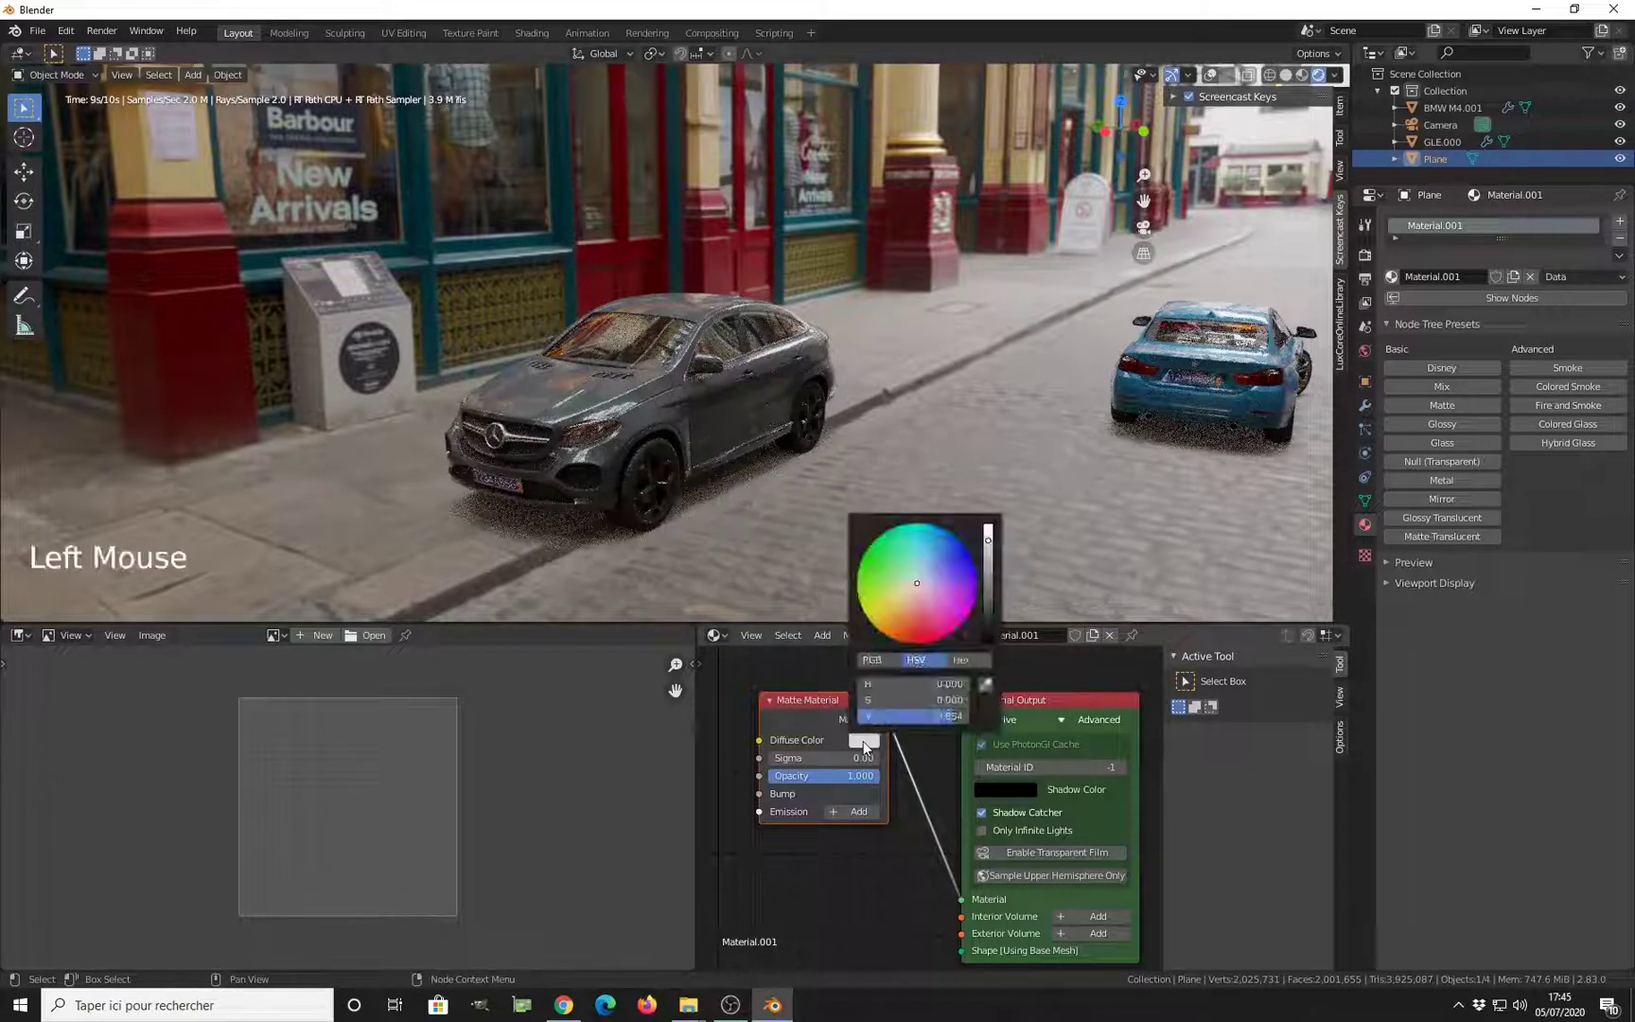
left_click(987, 566)
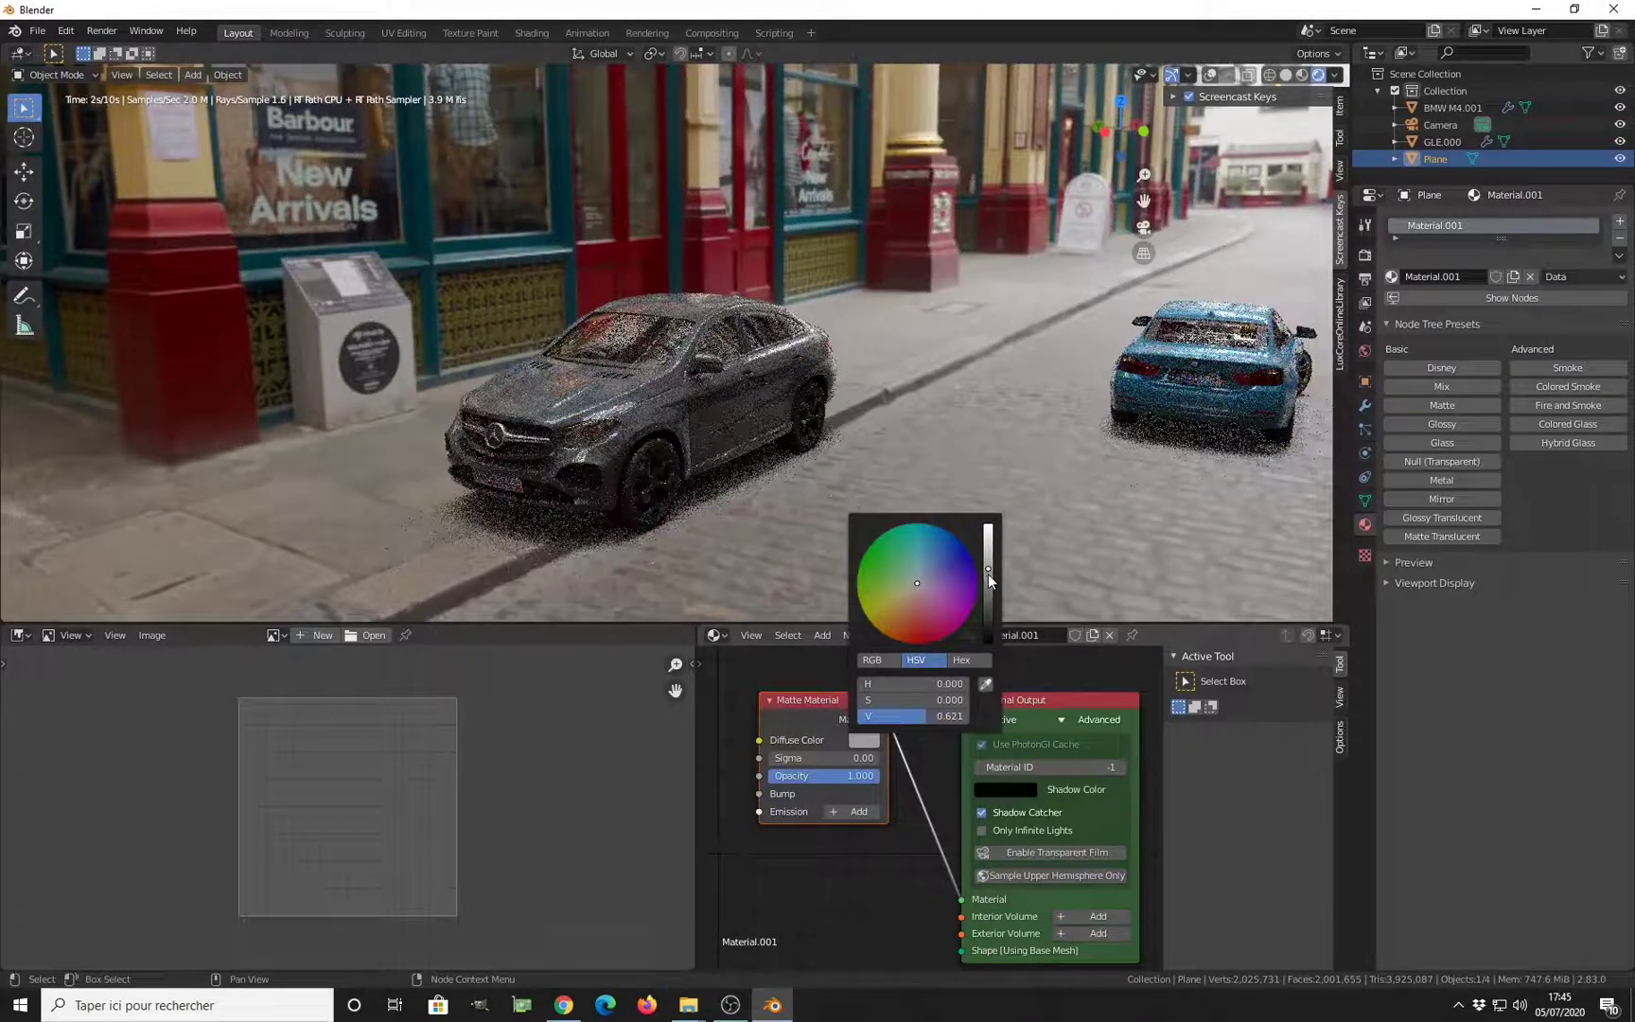
left_click(988, 573)
left_click(937, 716)
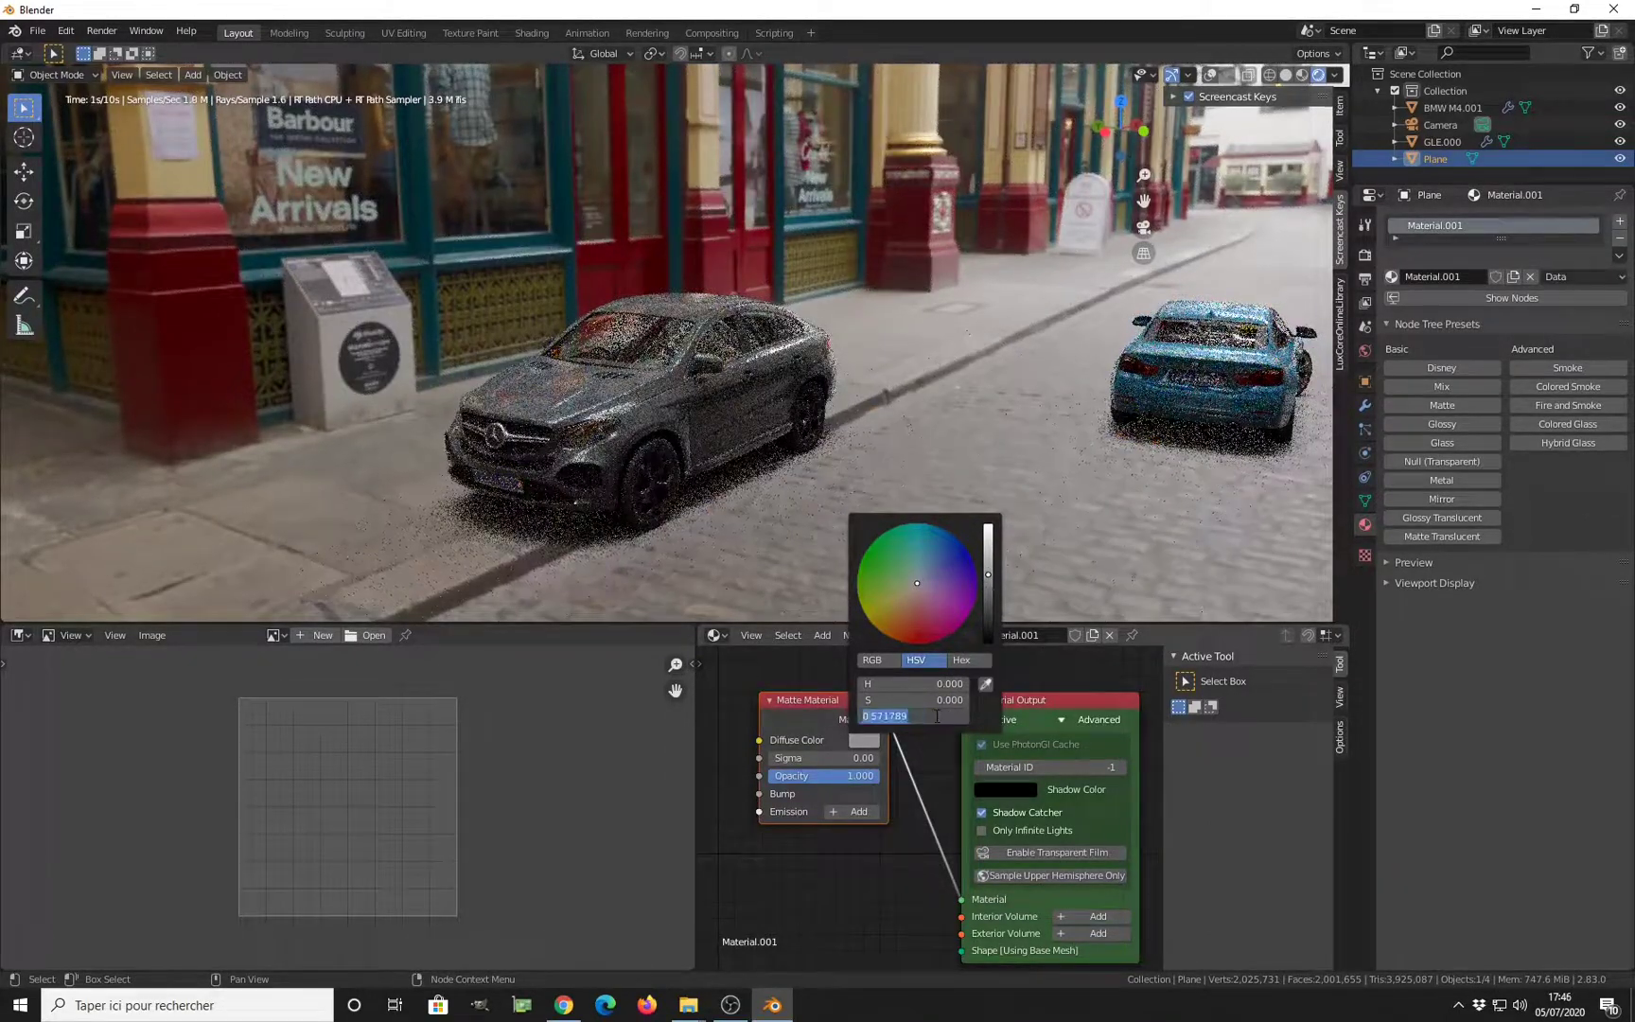
type("0.4")
key("Return")
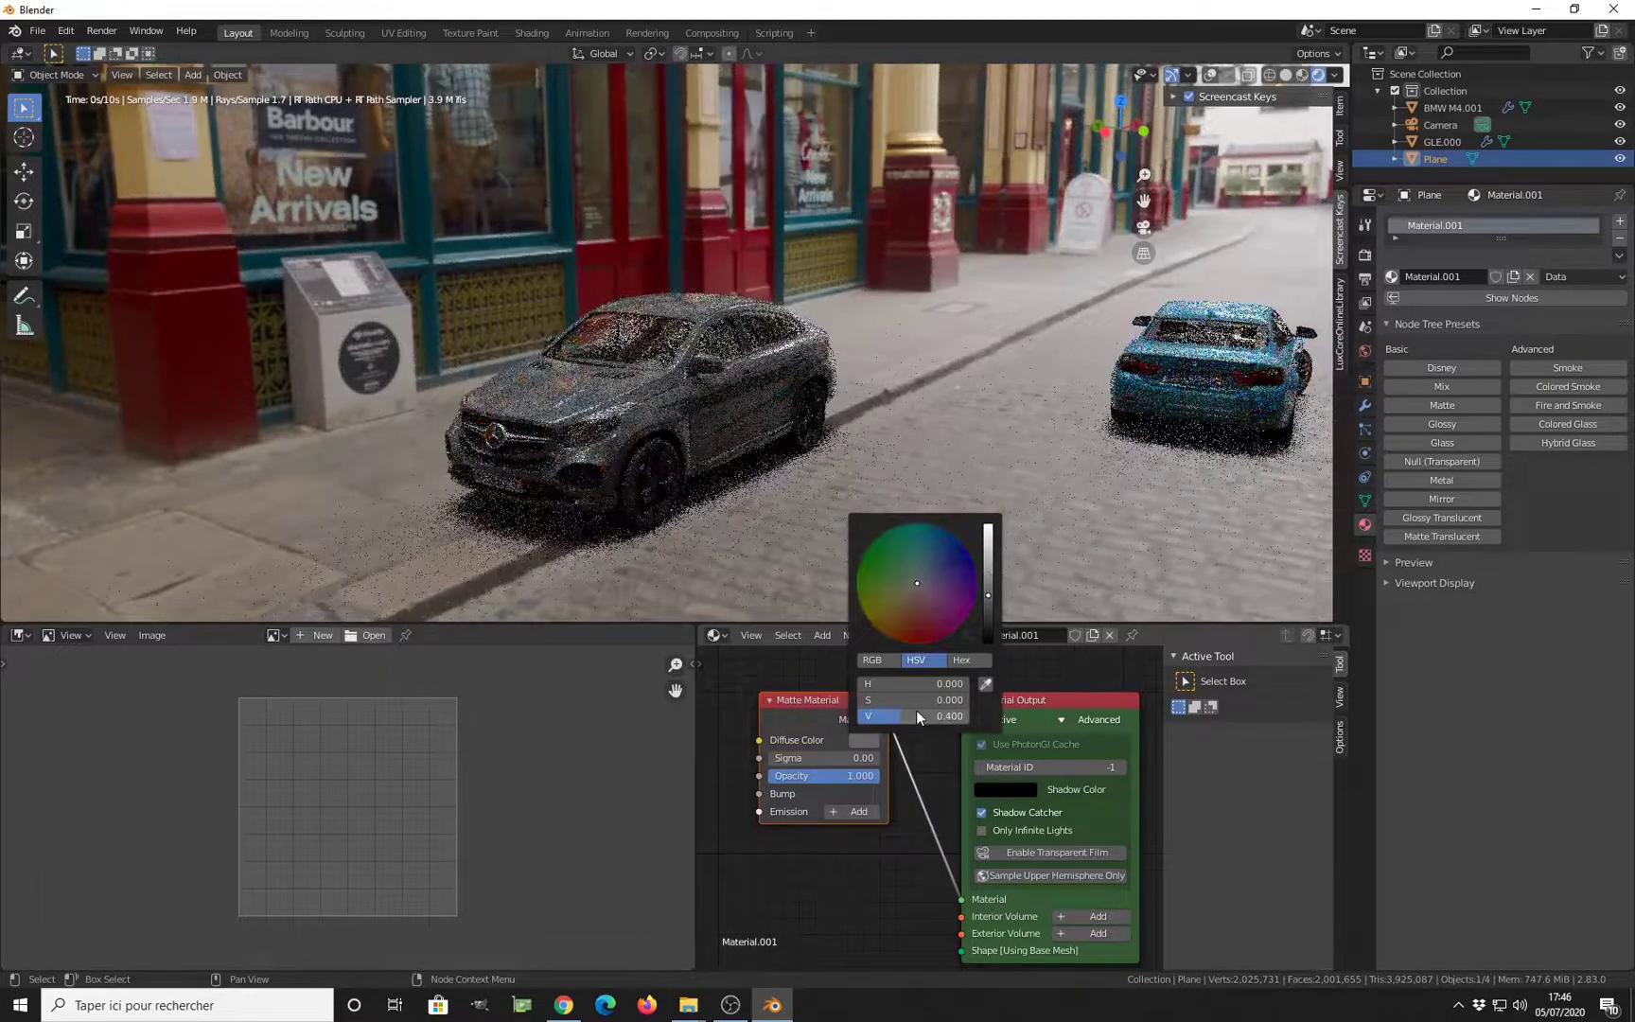
key("KP_0")
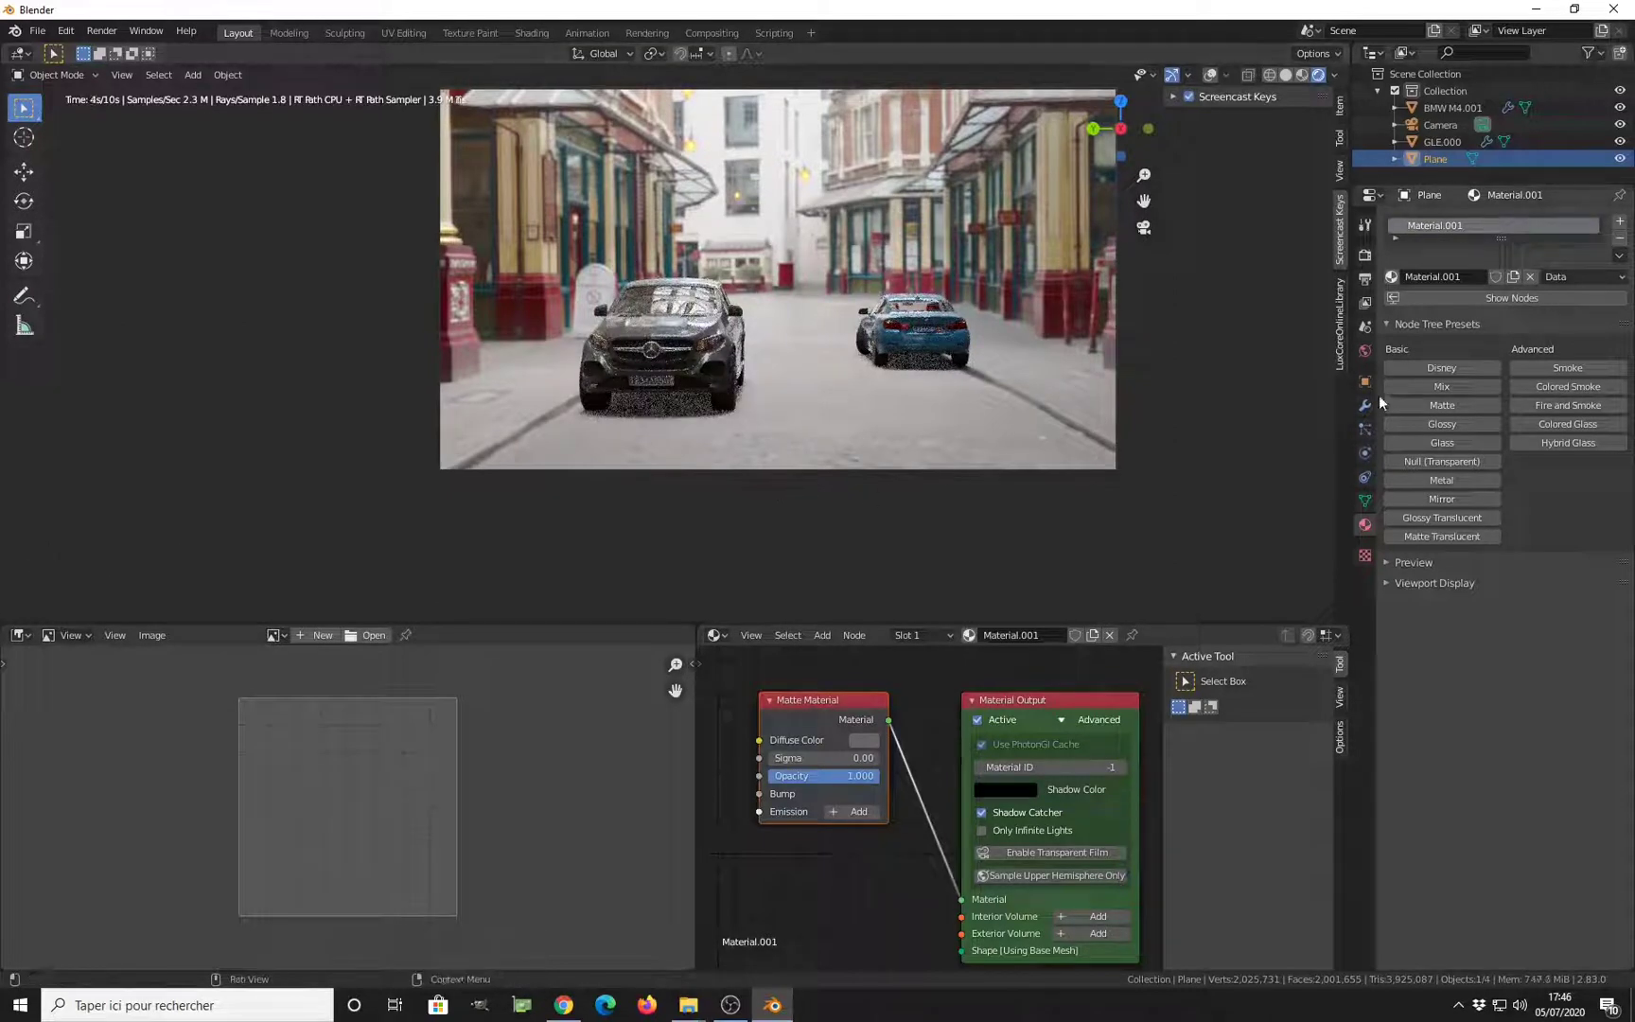
In the World Light HDRI settings, enable Sample Upper Hemisphere Only
left_click(1365, 351)
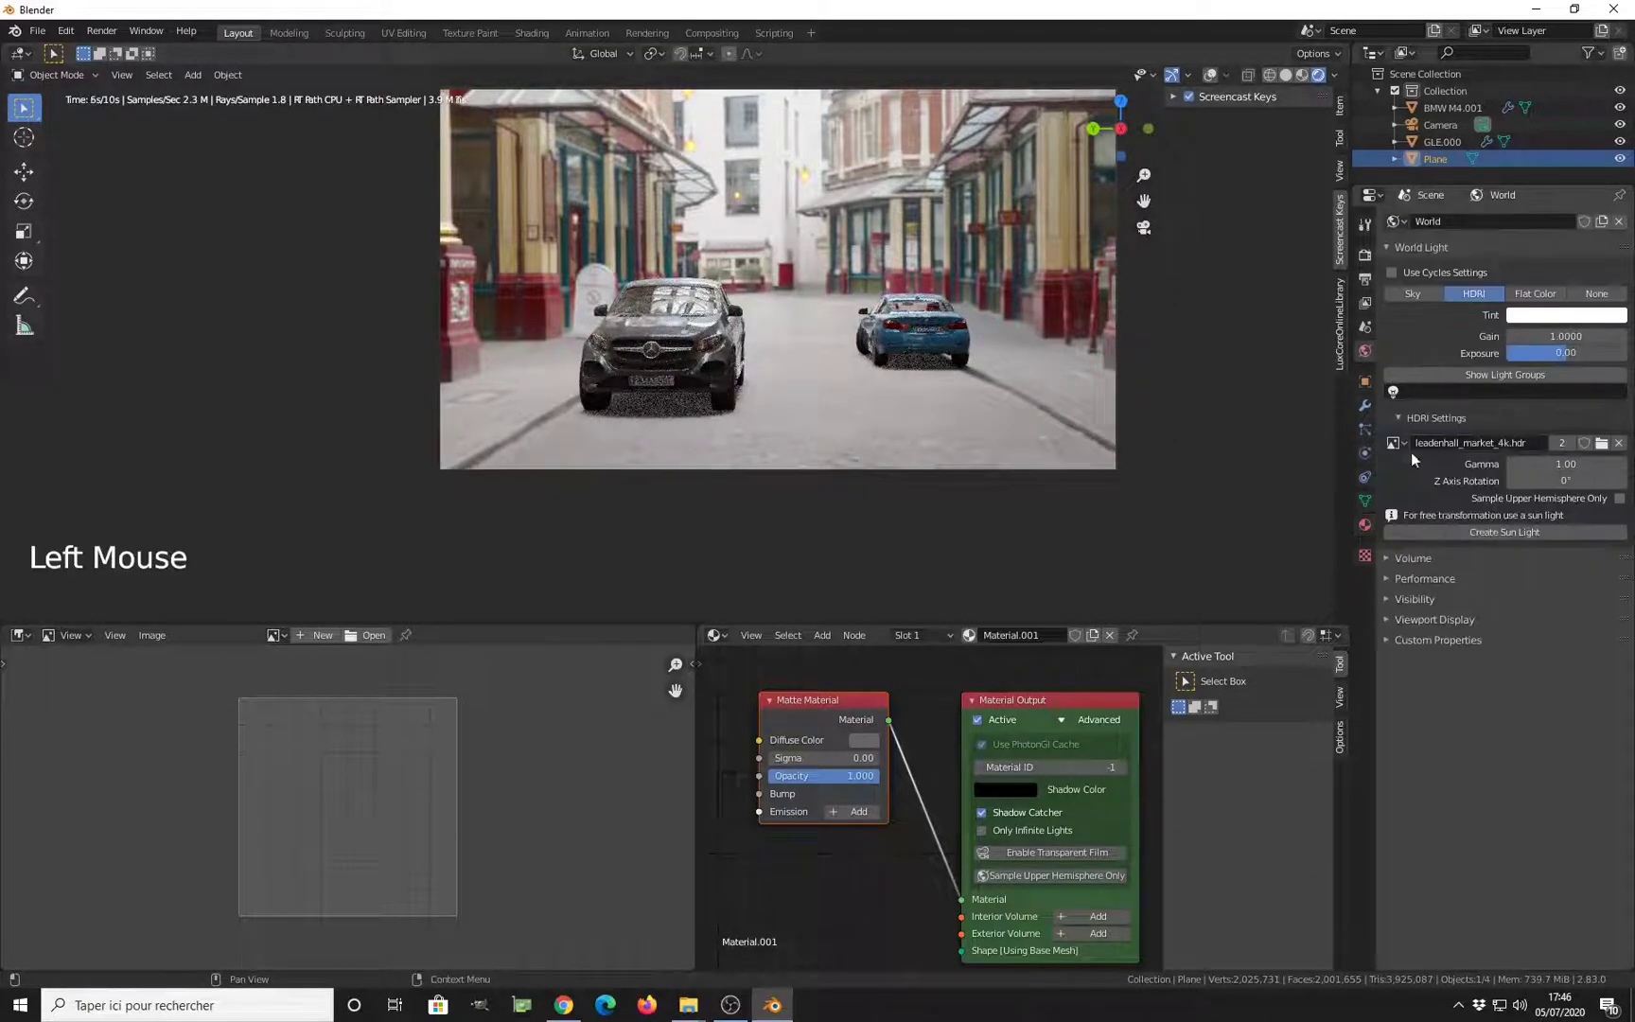
left_click(1395, 250)
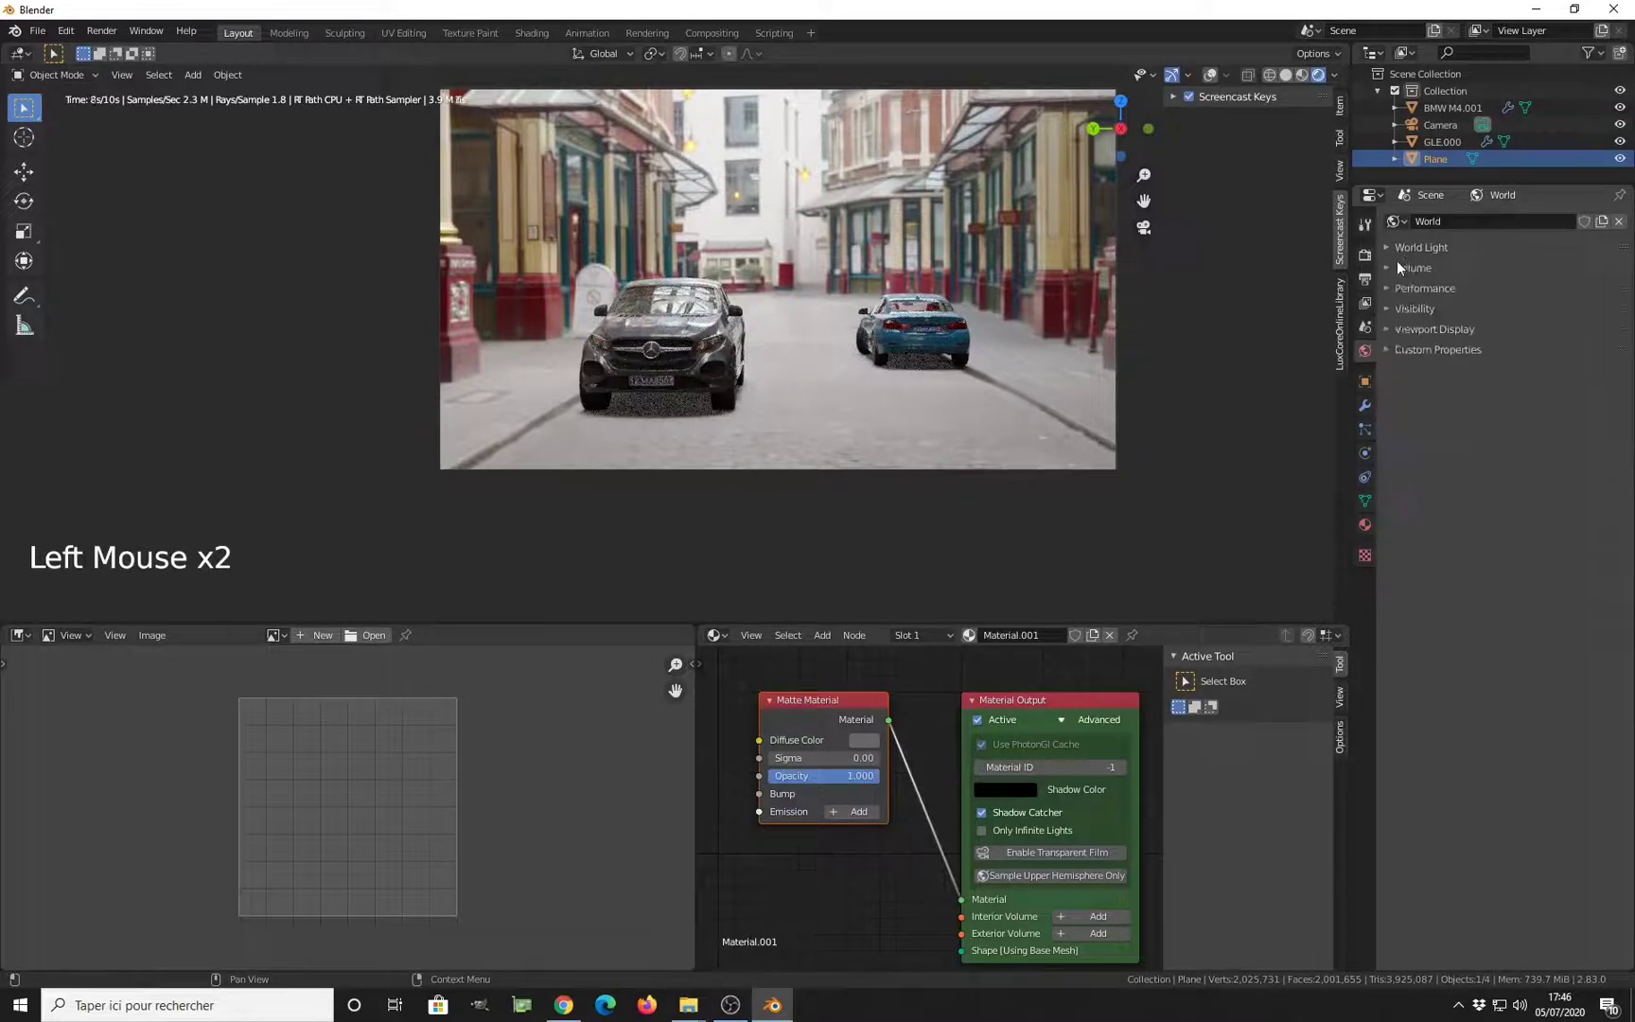
left_click(1400, 288)
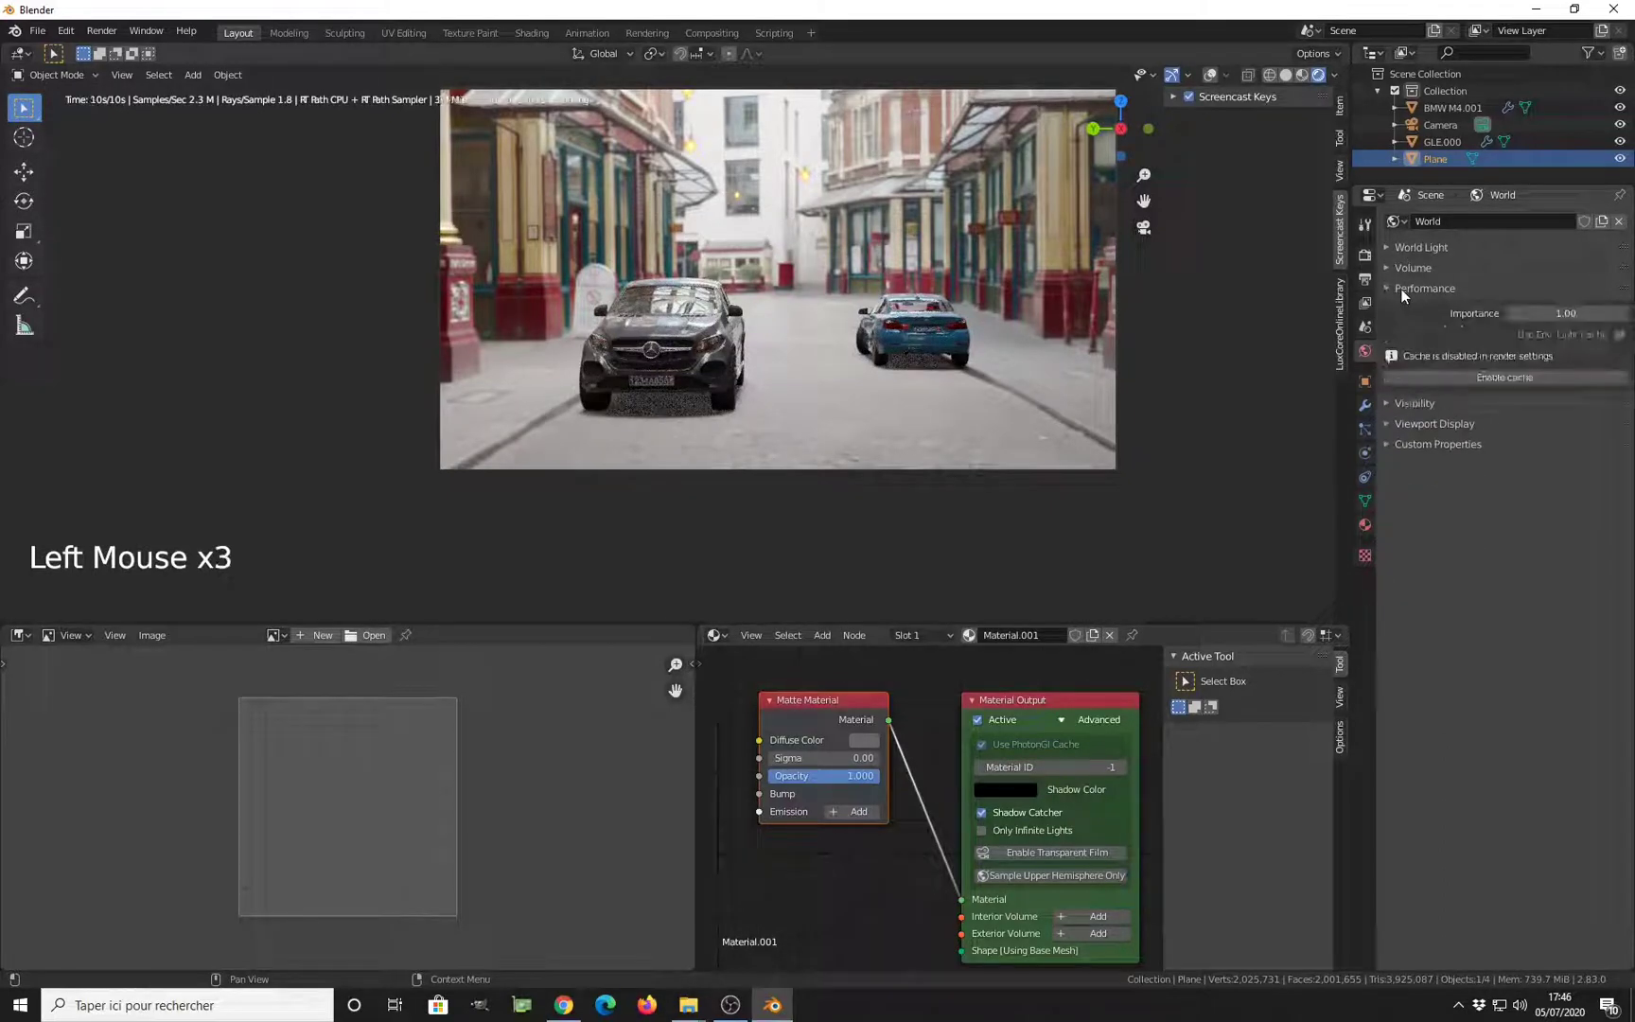
left_click(1400, 289)
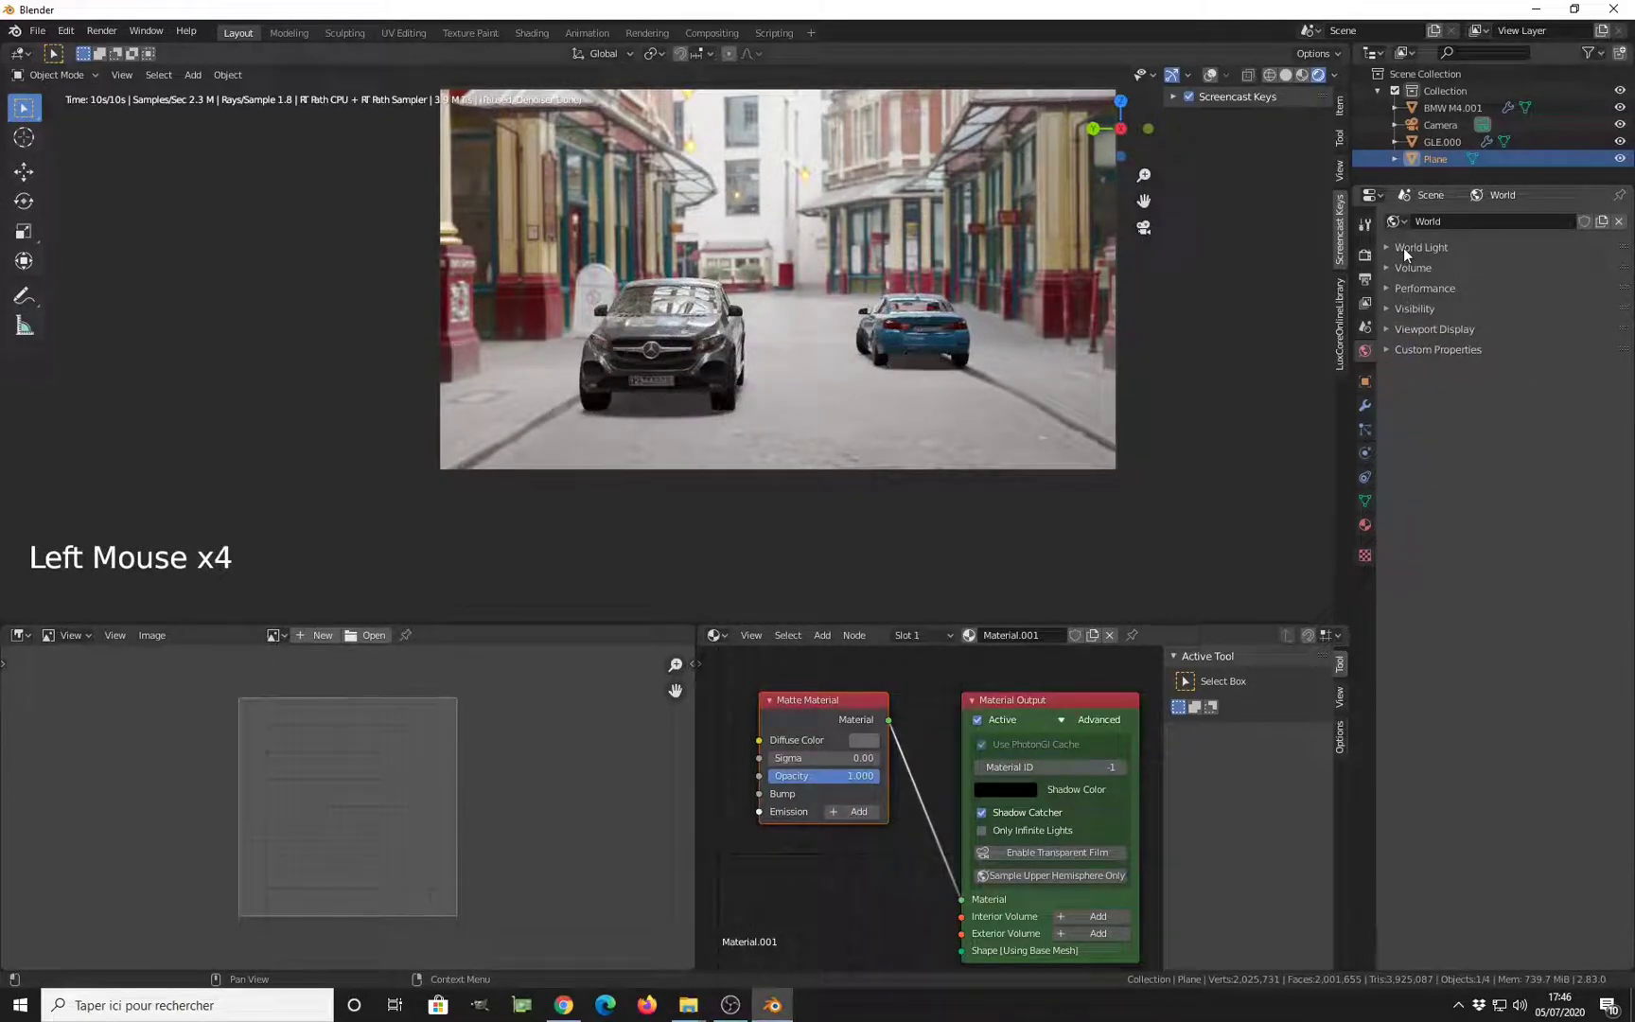
left_click(1404, 248)
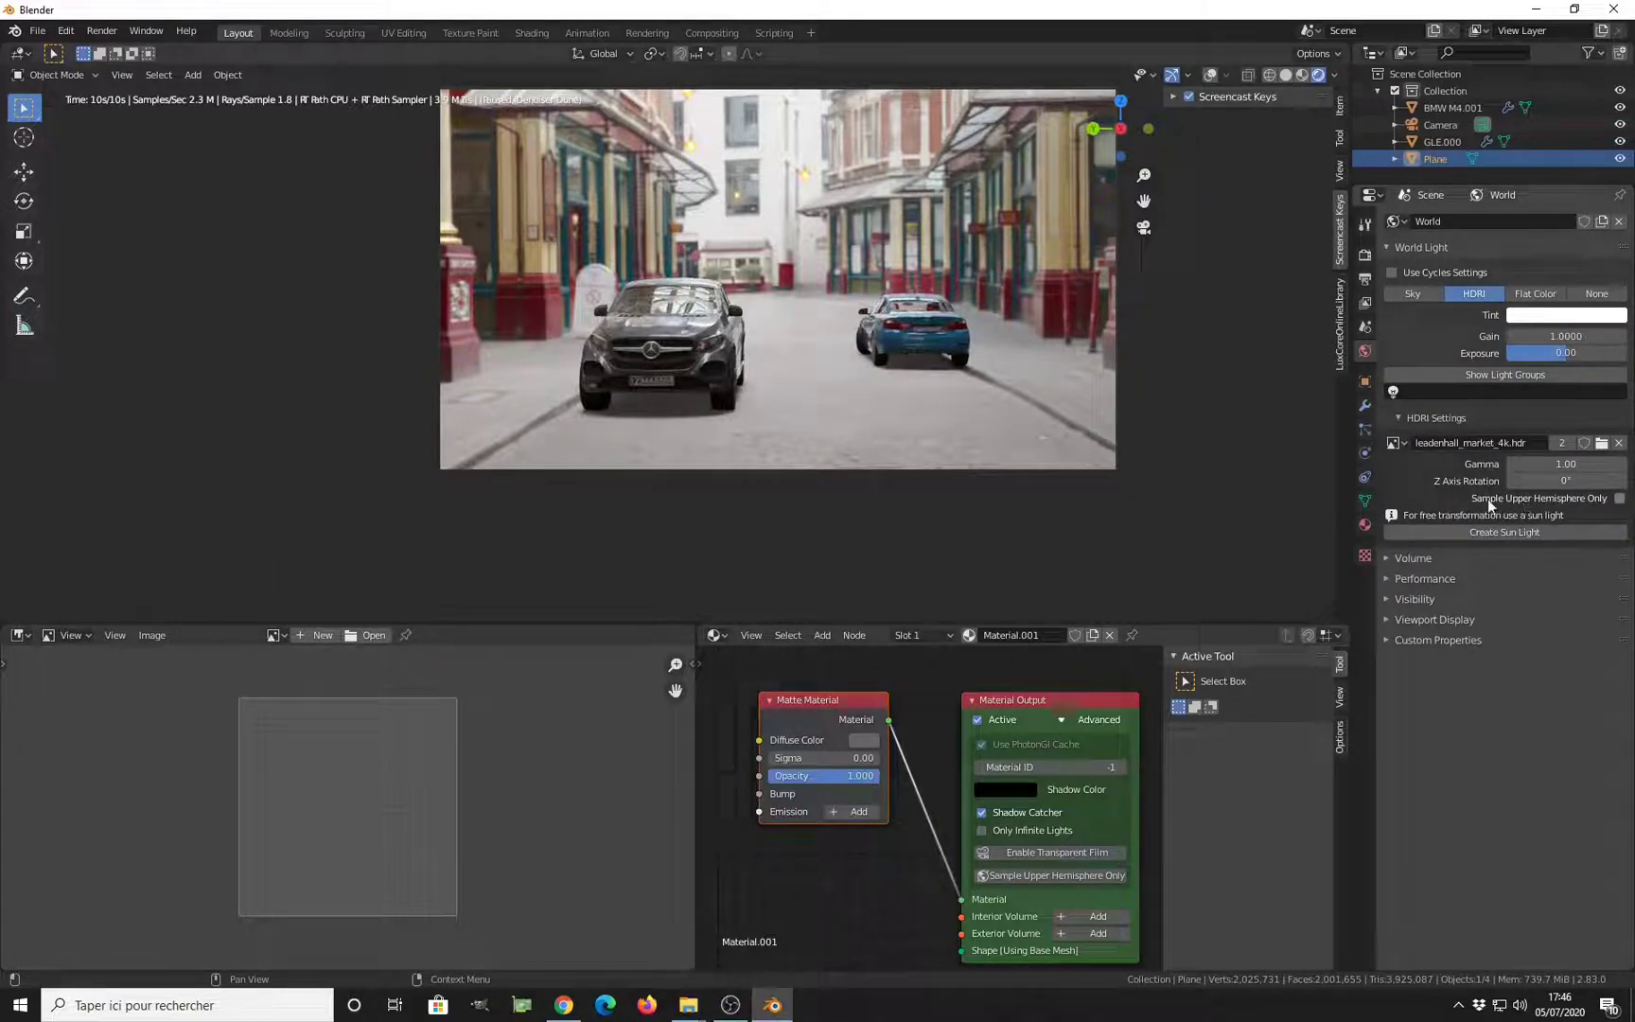
left_click(1618, 498)
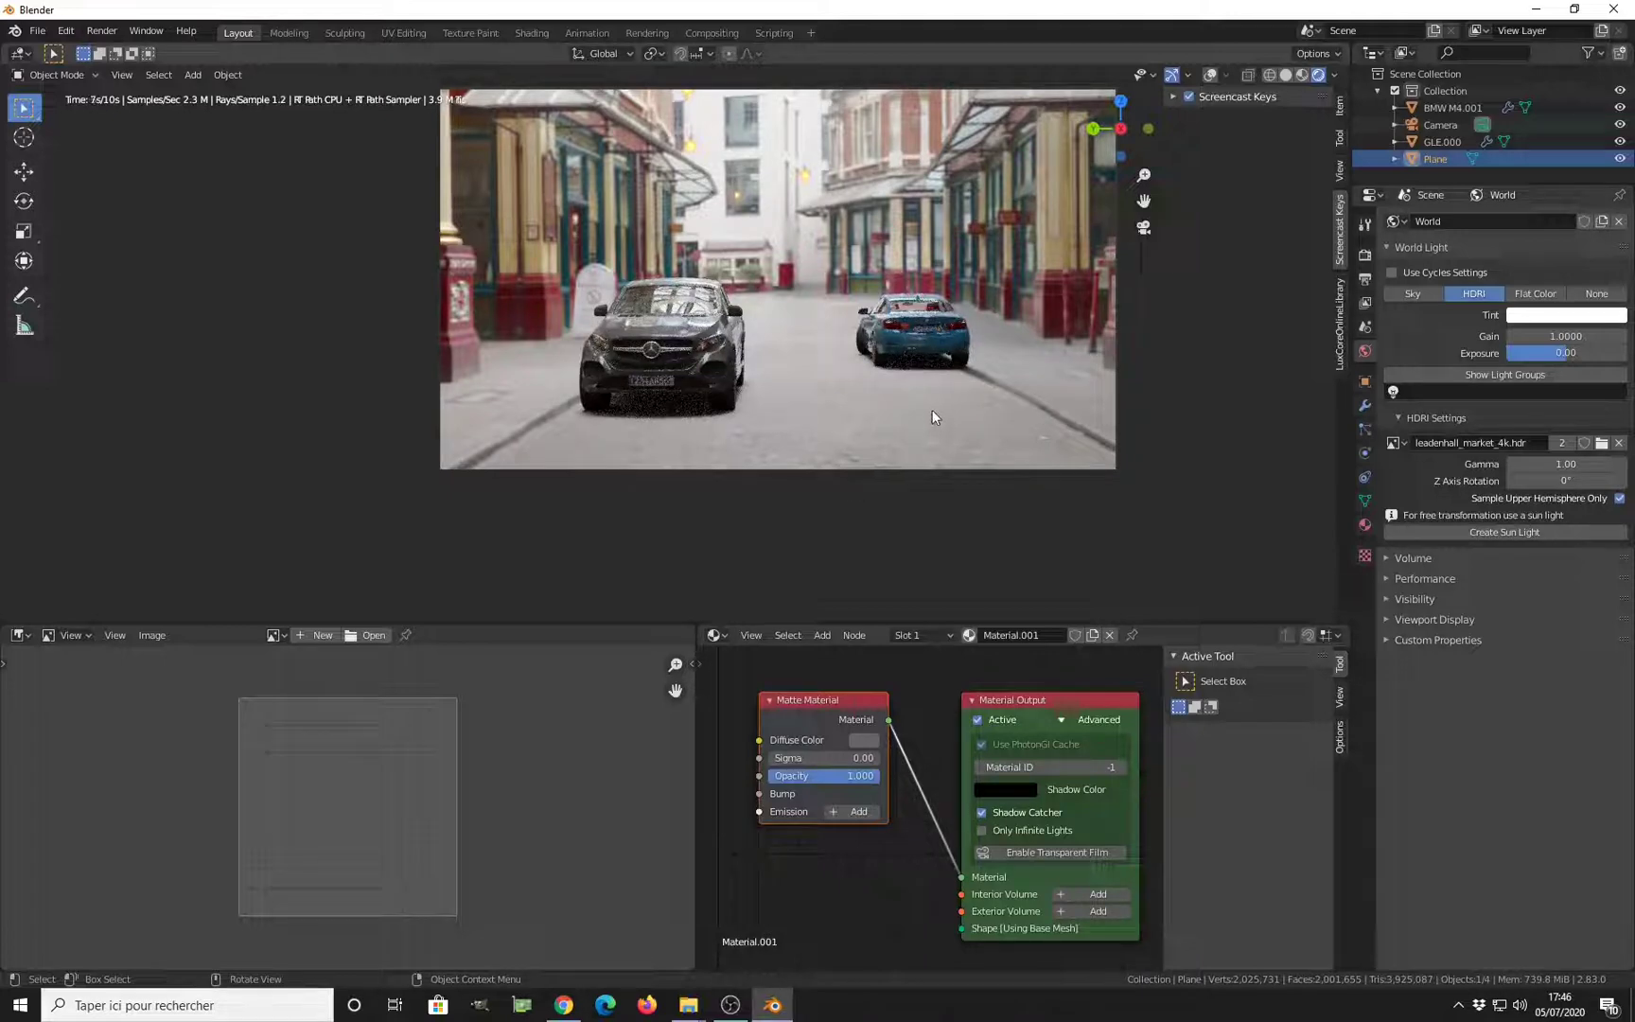
Turn overlays back on, select the camera, and switch the viewport to Rendered shading
key("z")
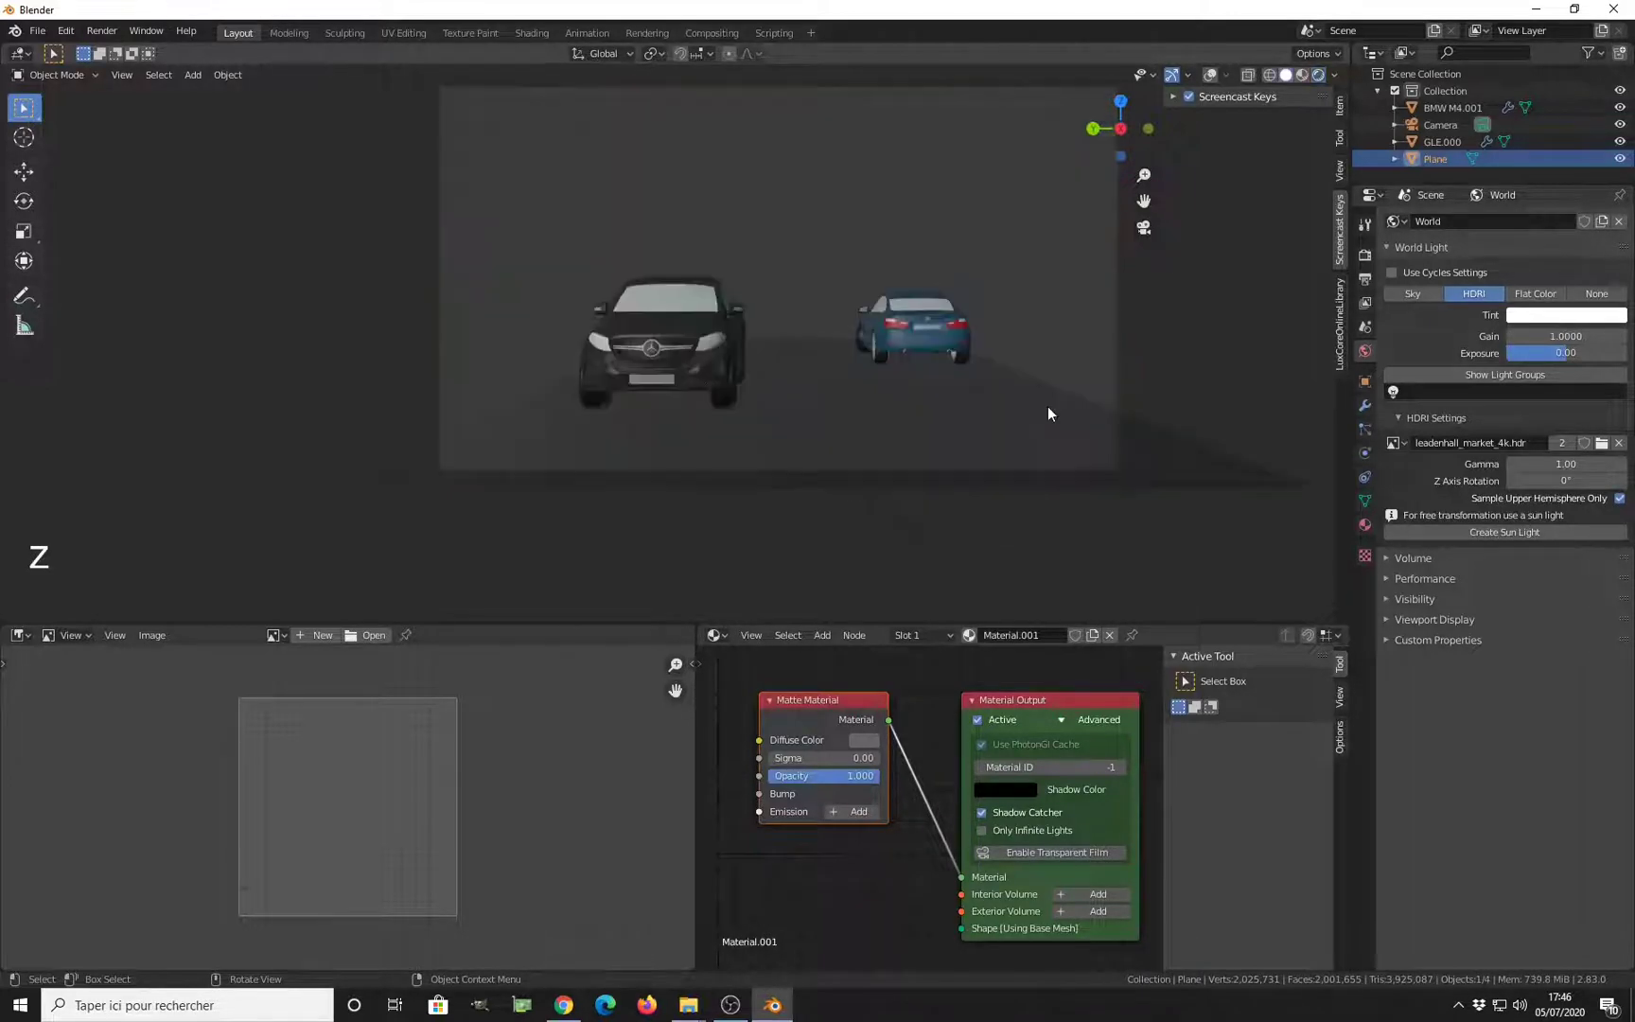
left_click(943, 92)
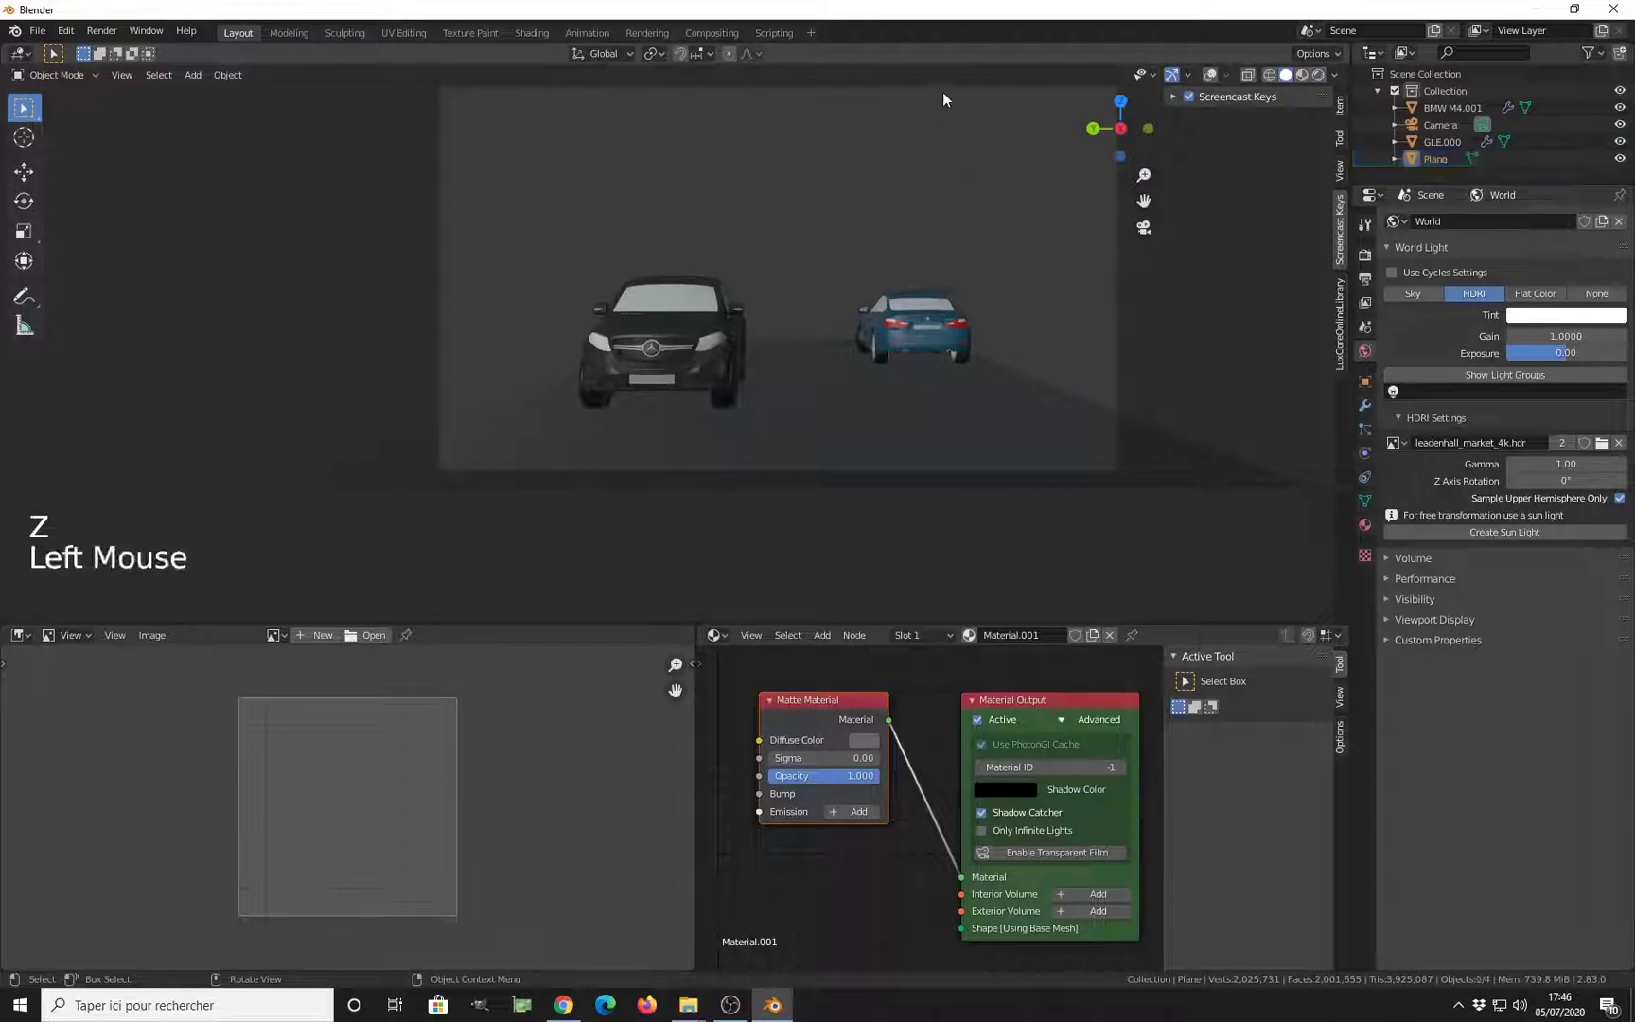
left_click(1202, 74)
left_click(1204, 74)
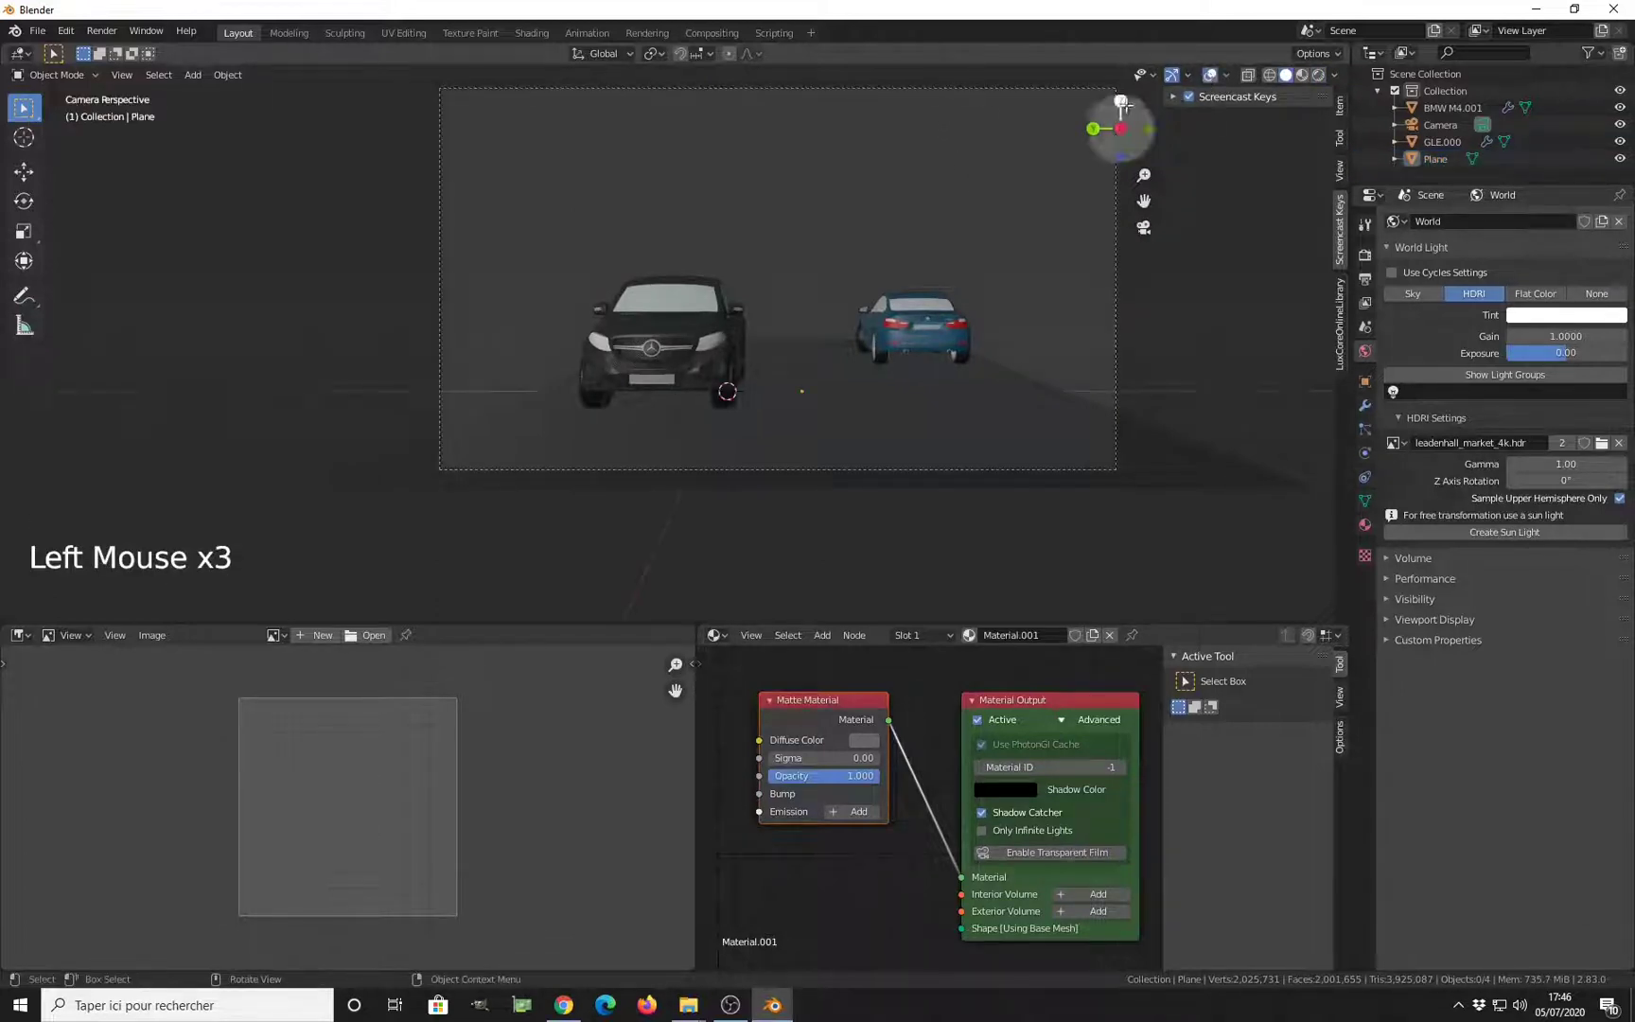
left_click(1028, 89)
left_click(1316, 75)
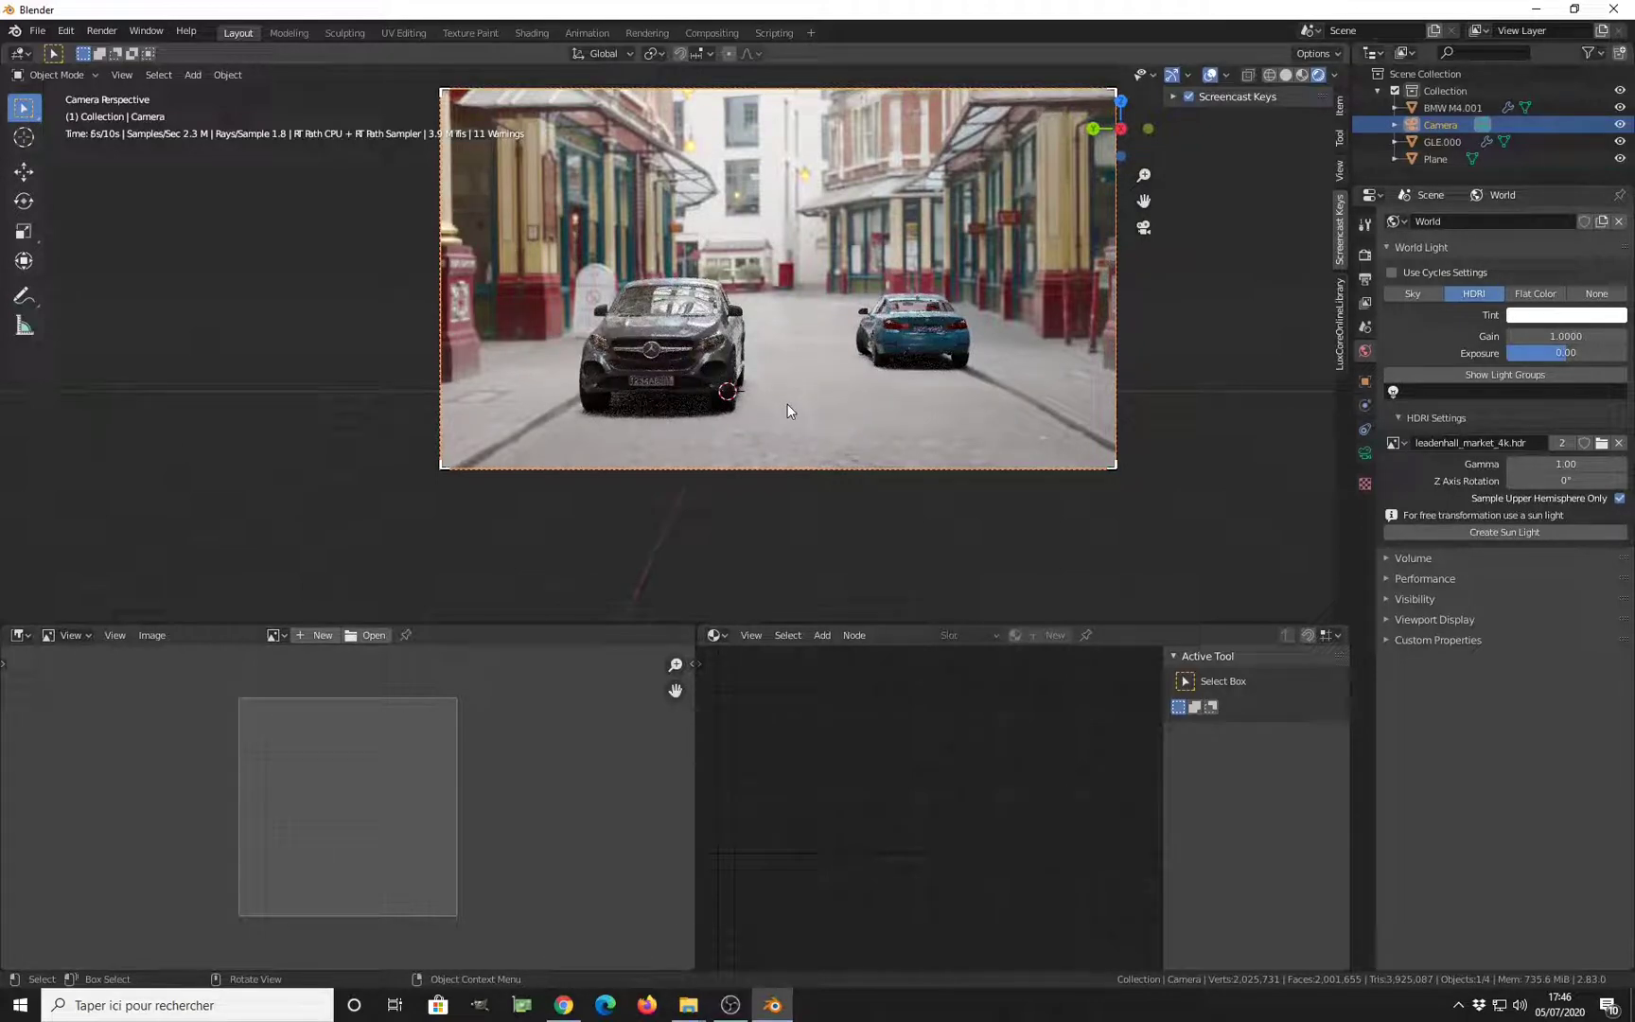
Move the camera sideways along X, then lower it about 0.23 m on Z
key("g")
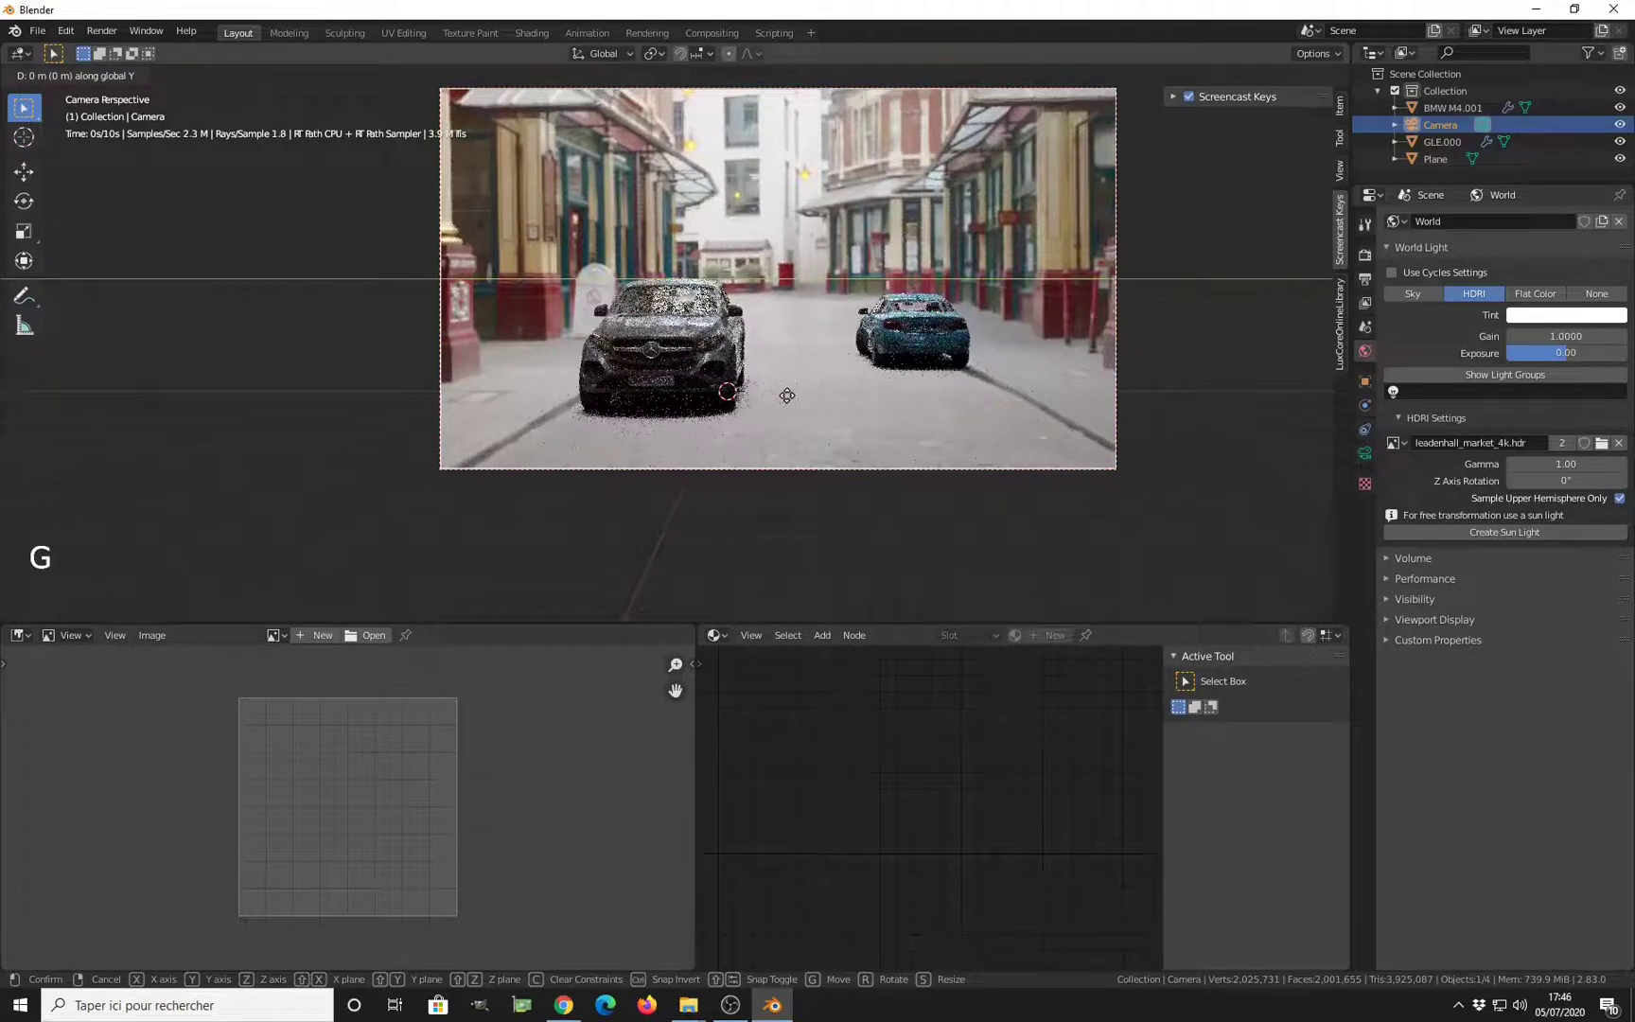
middle_click_drag(788, 396, 889, 544)
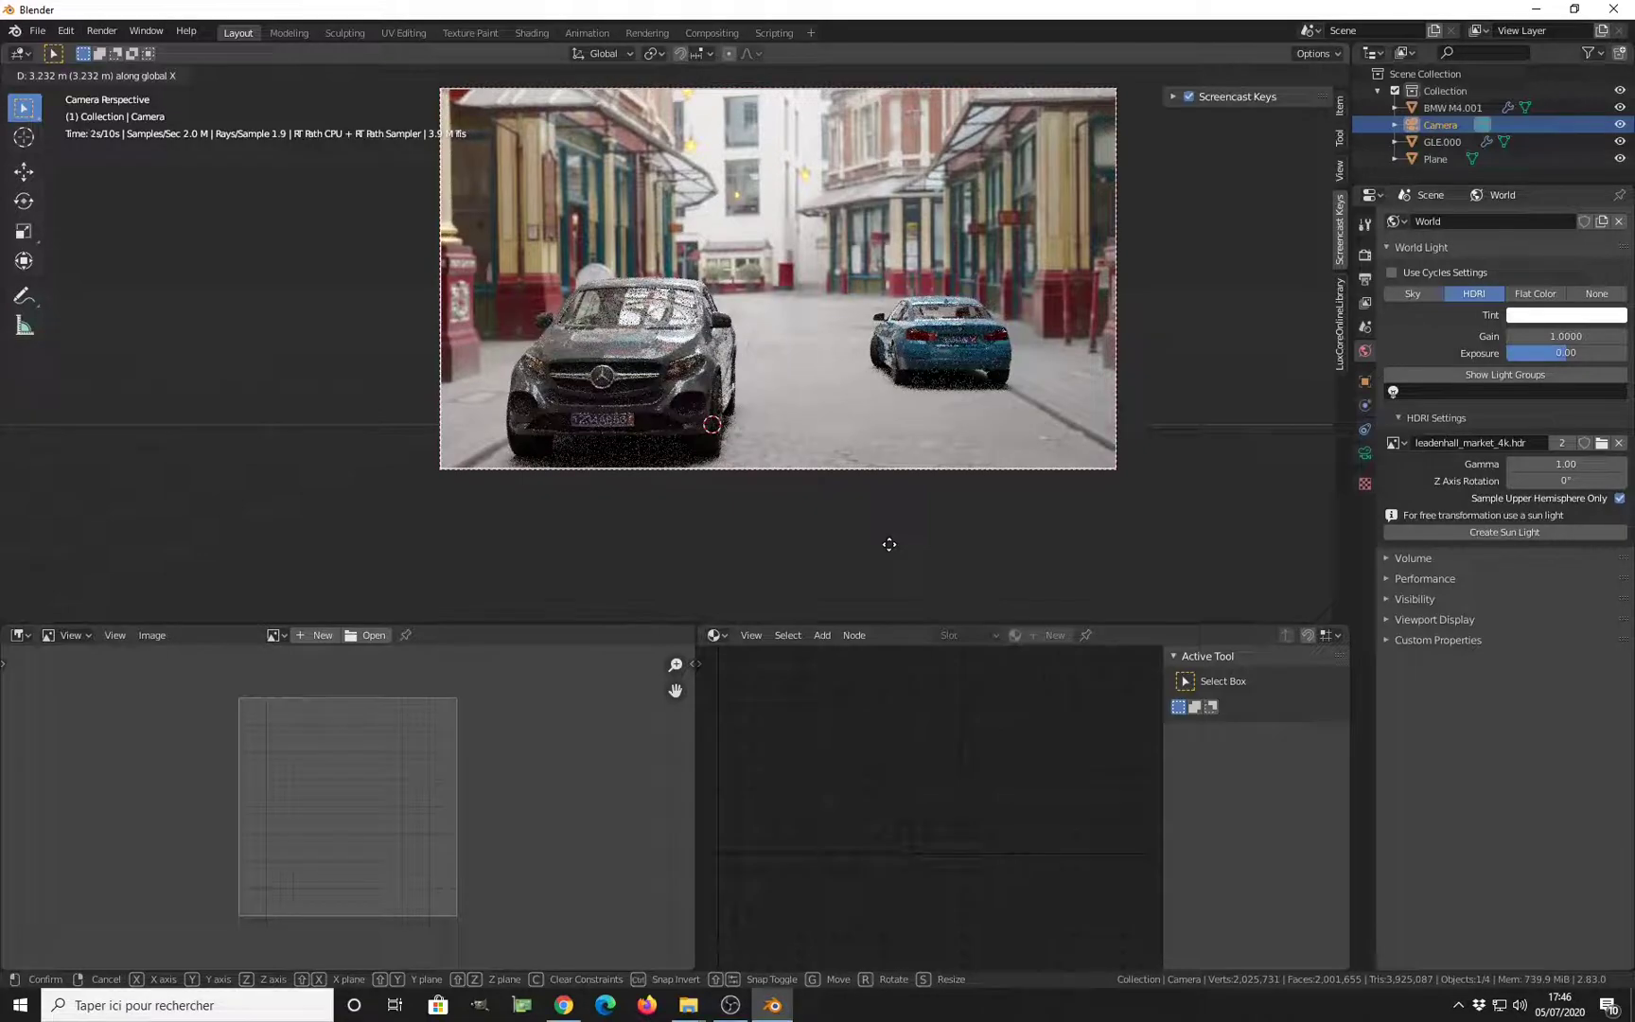
left_click(889, 544)
key("g")
key("z")
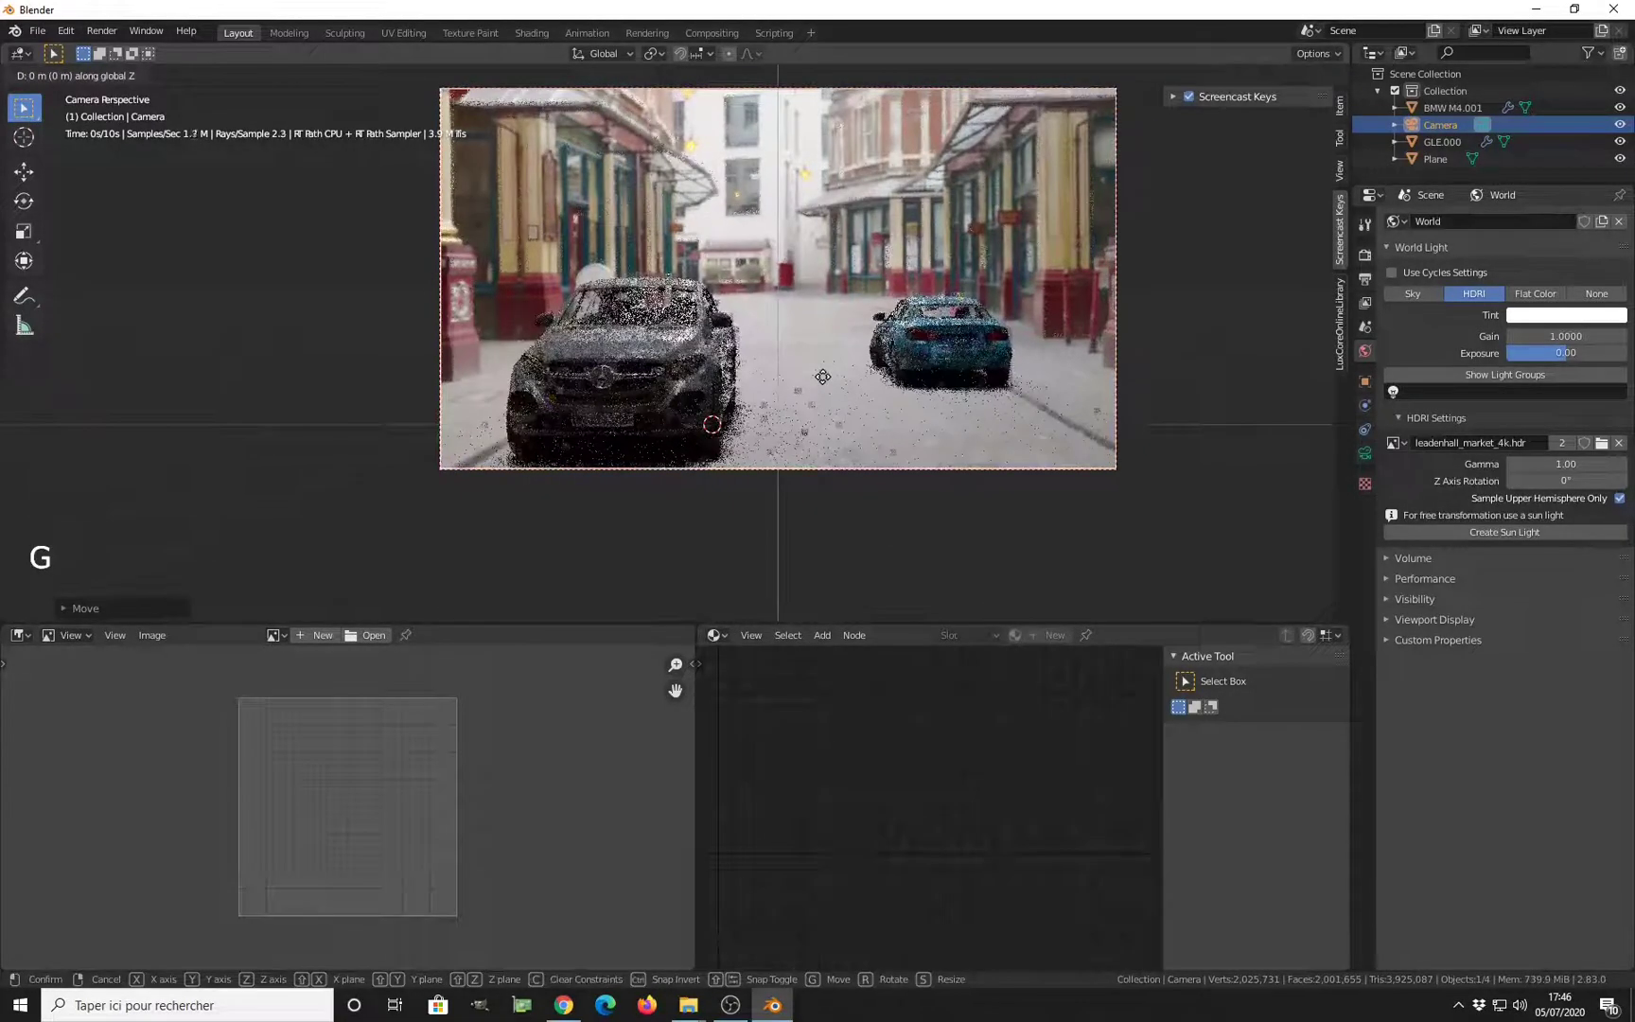
middle_click_drag(822, 376, 837, 412)
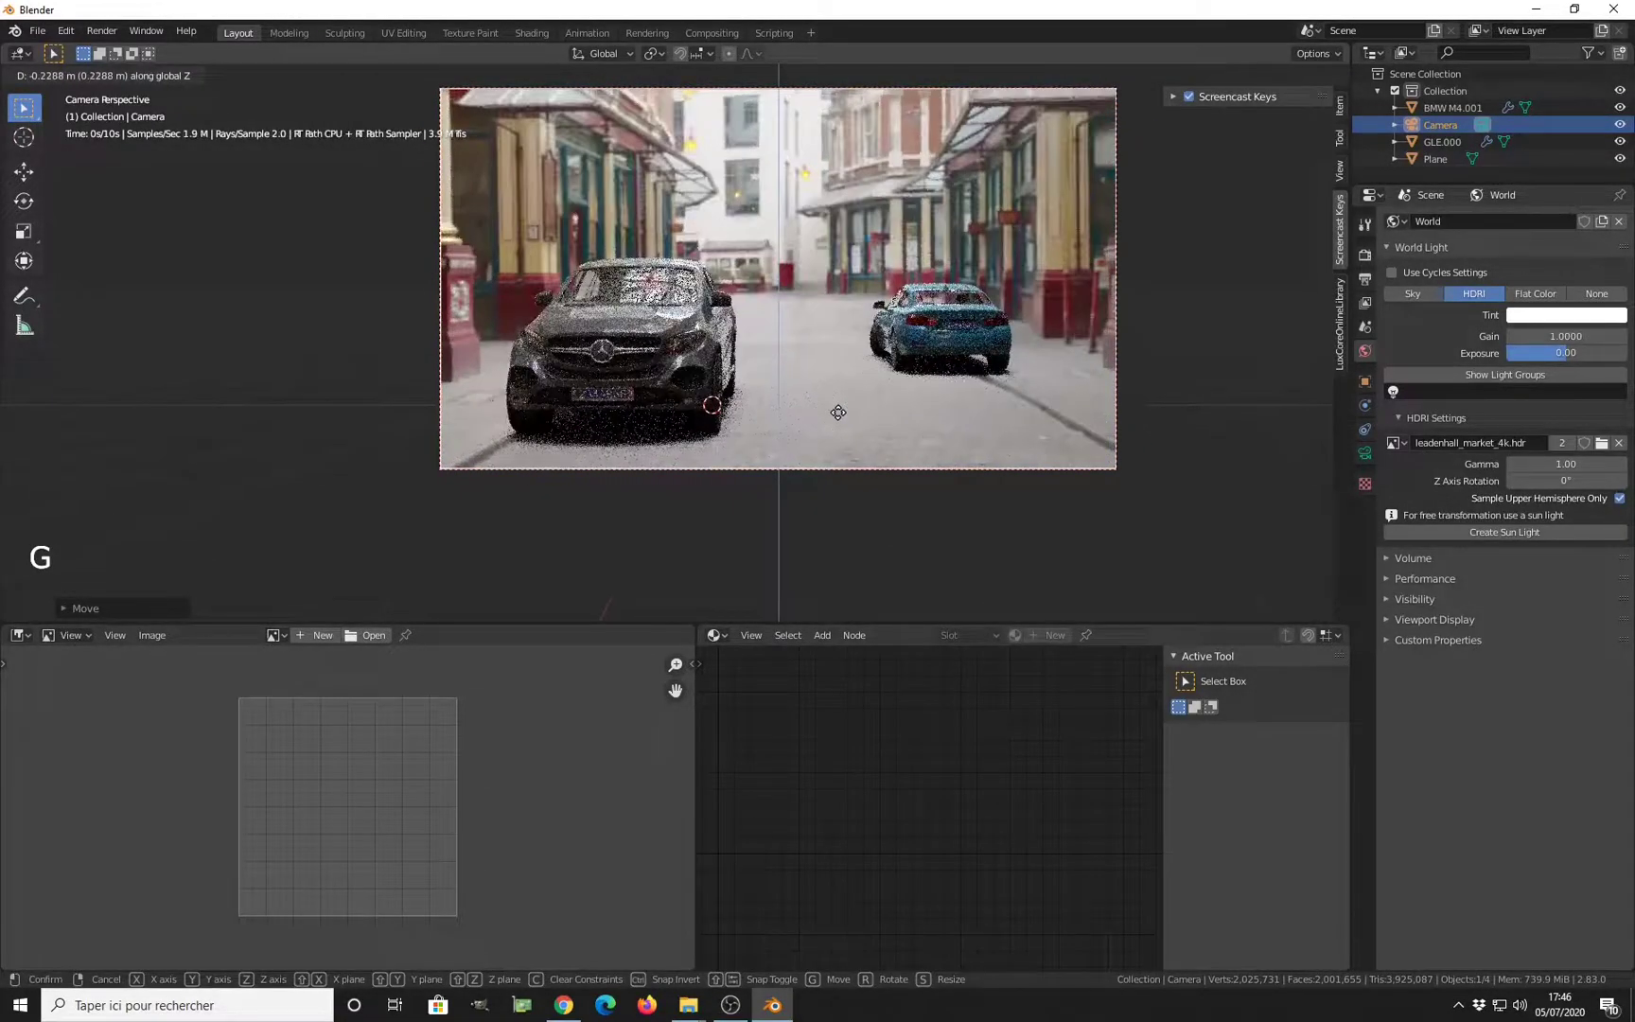
left_click(880, 422)
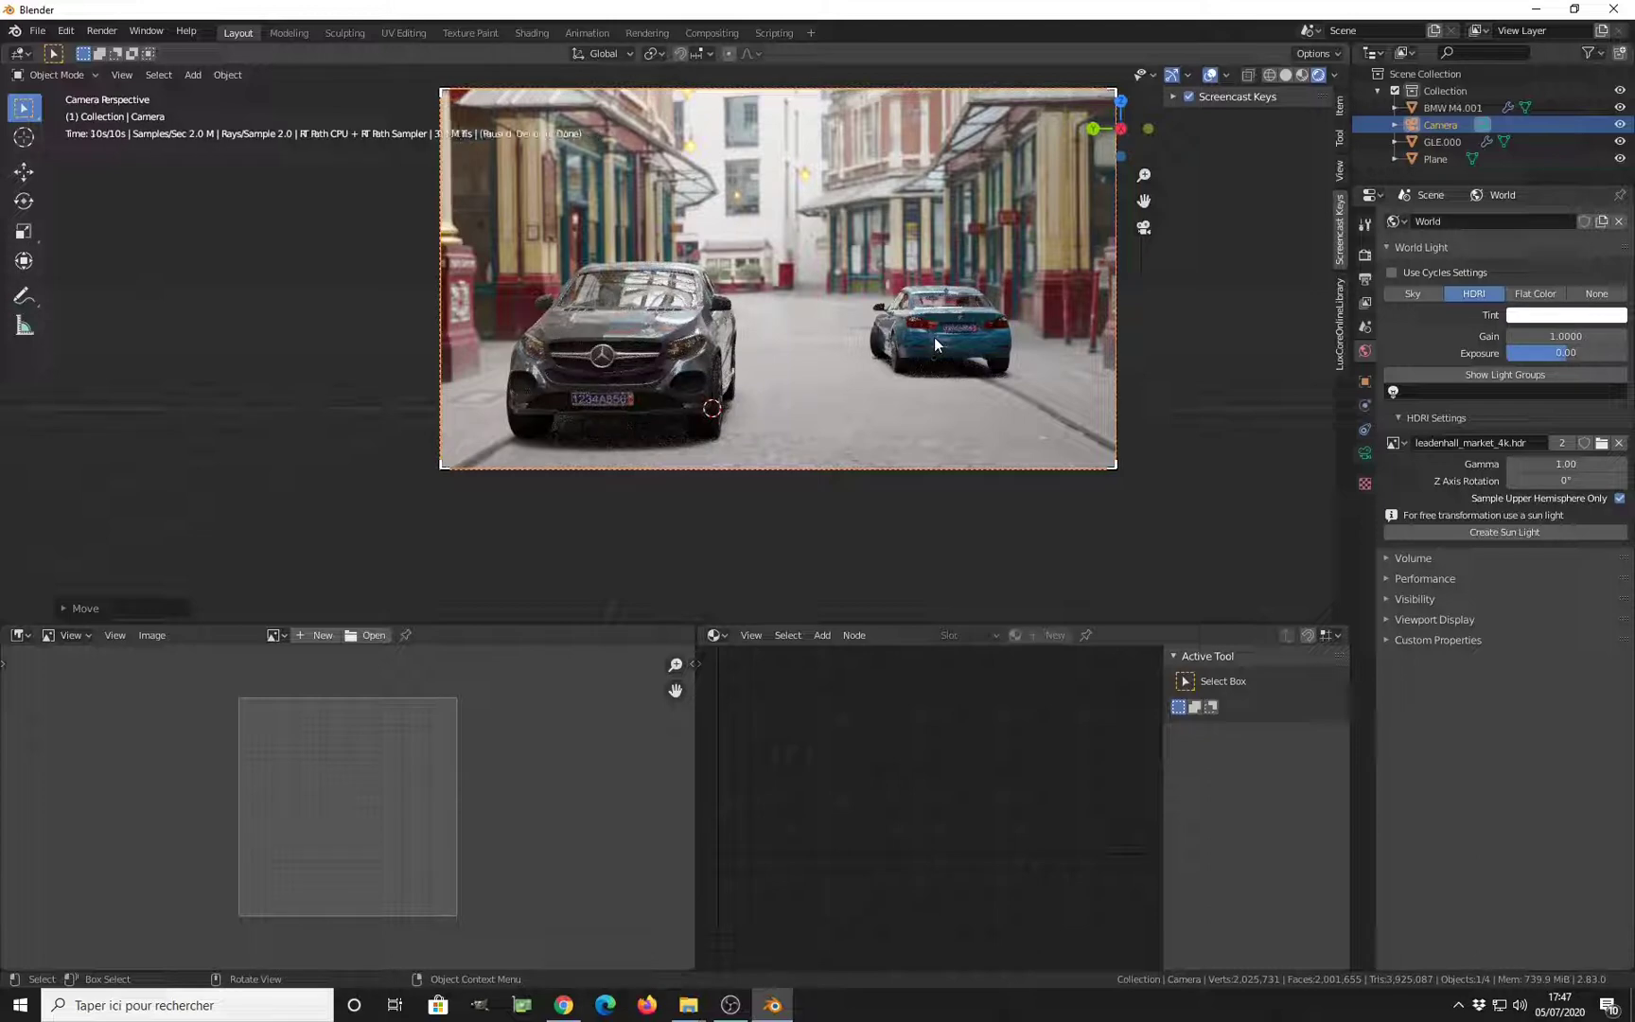
Scale the blue BMW up about 1.12 times and turn off the viewport overlays
left_click(946, 324)
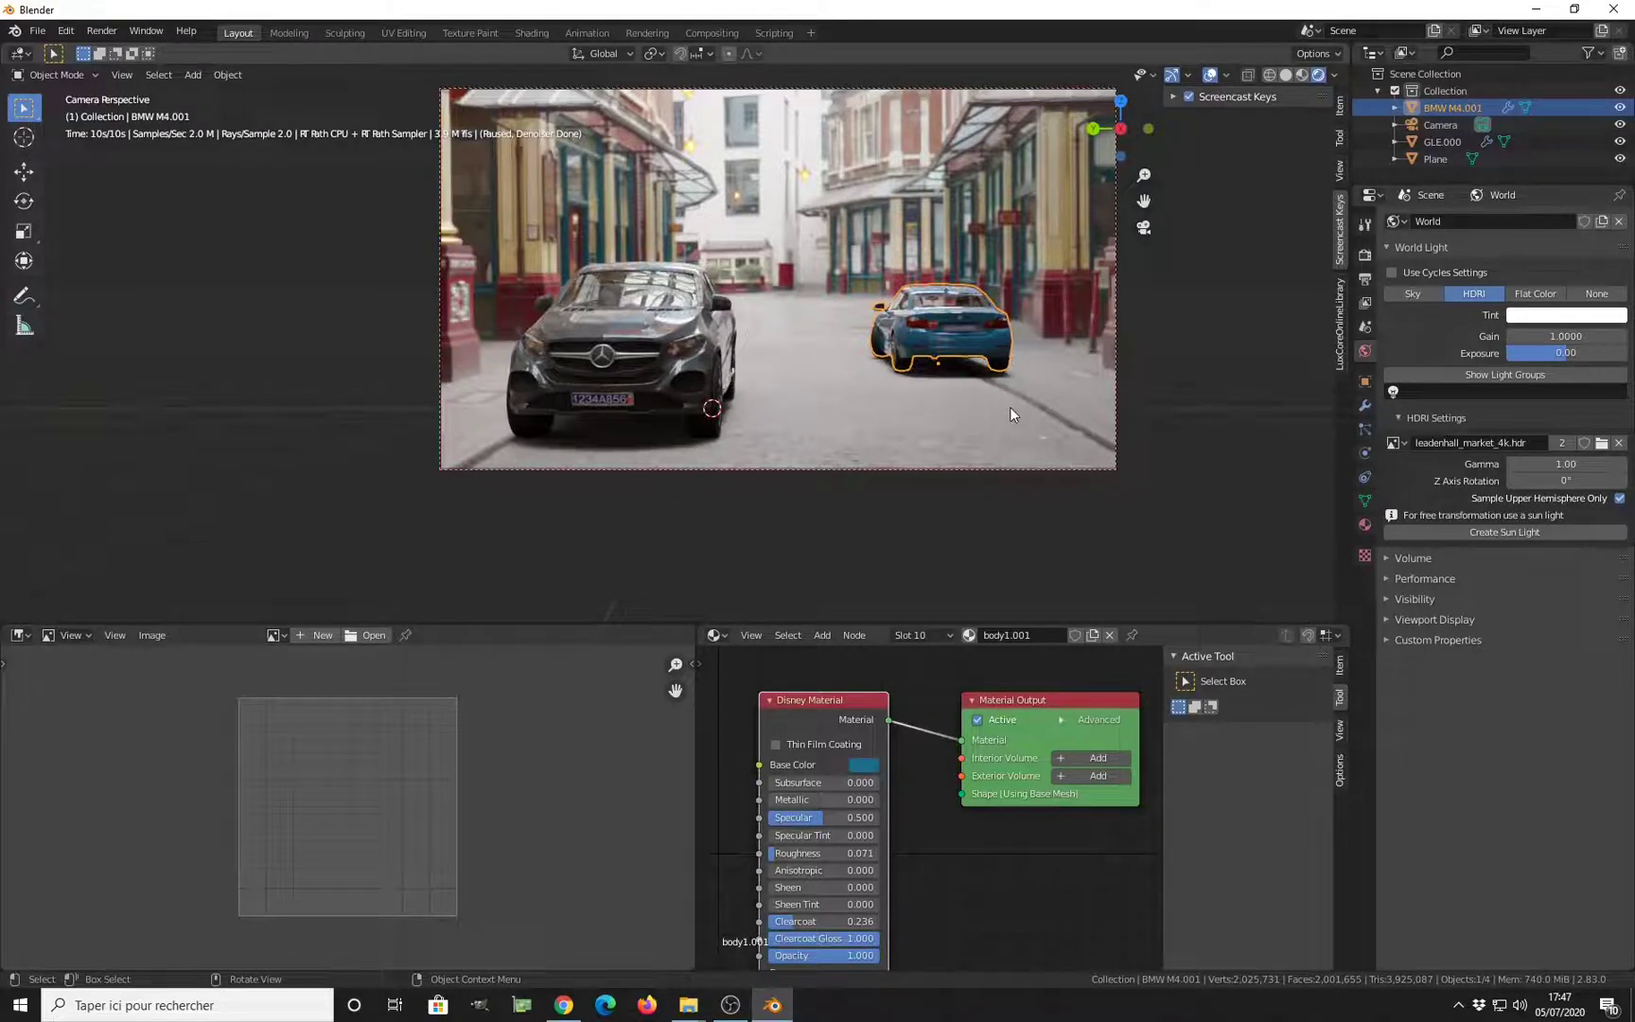
key("s")
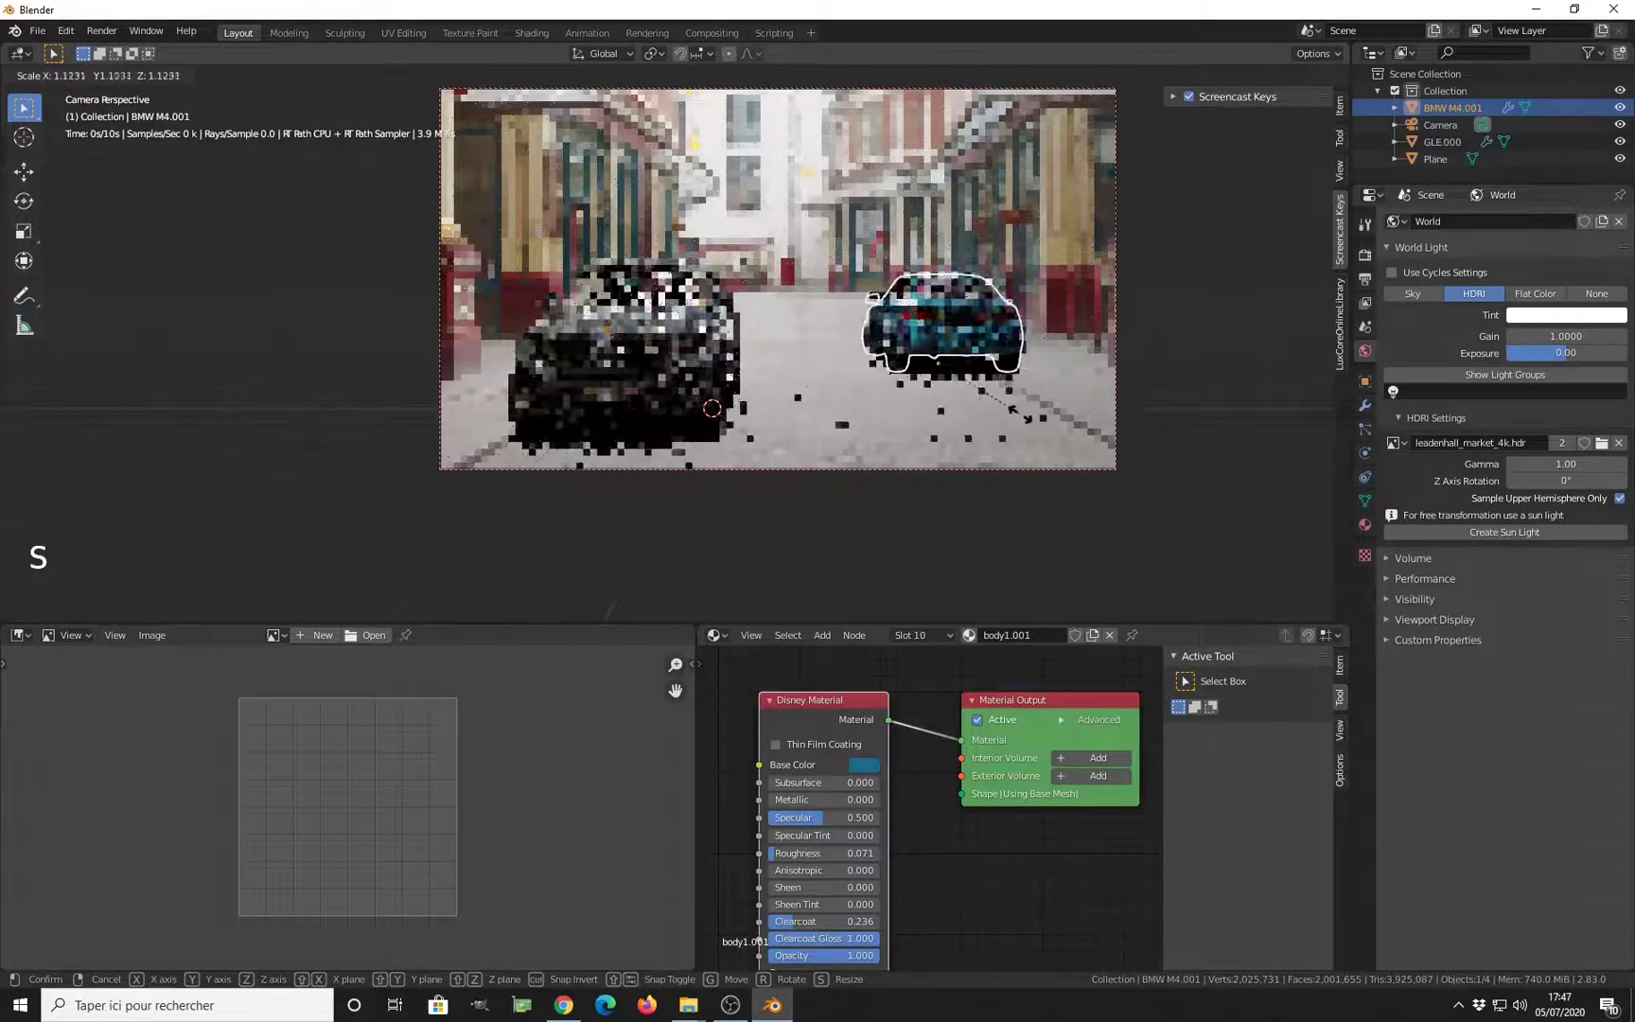
left_click(1022, 420)
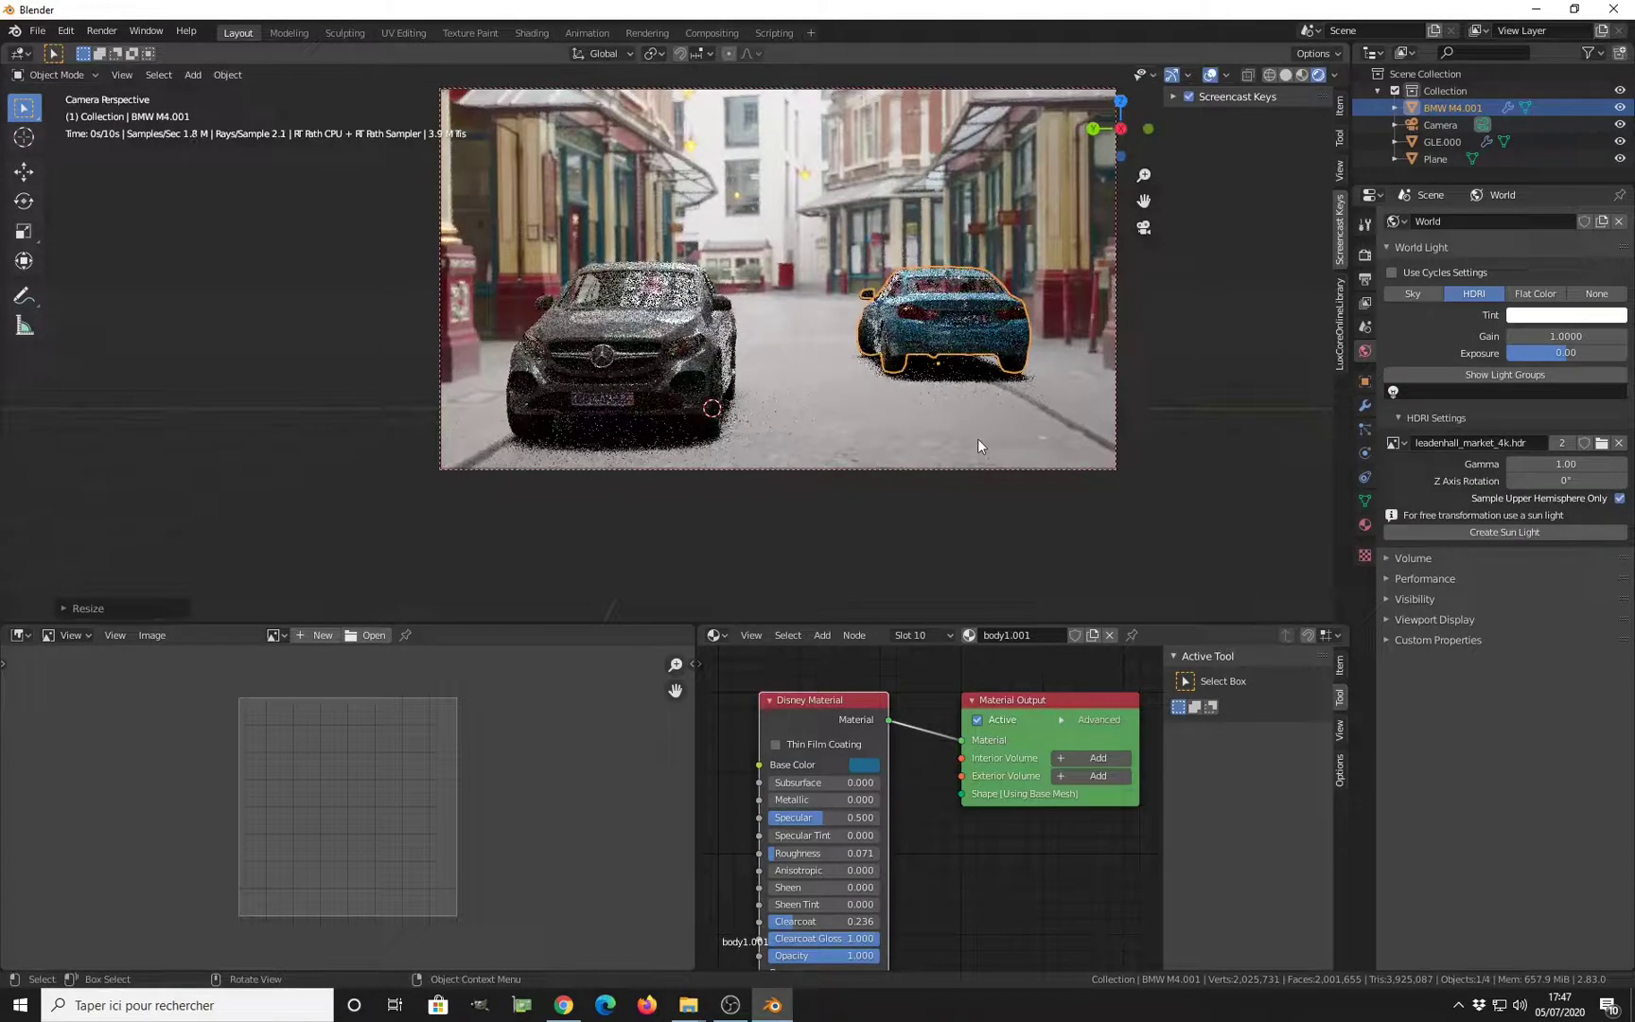
left_click(1208, 76)
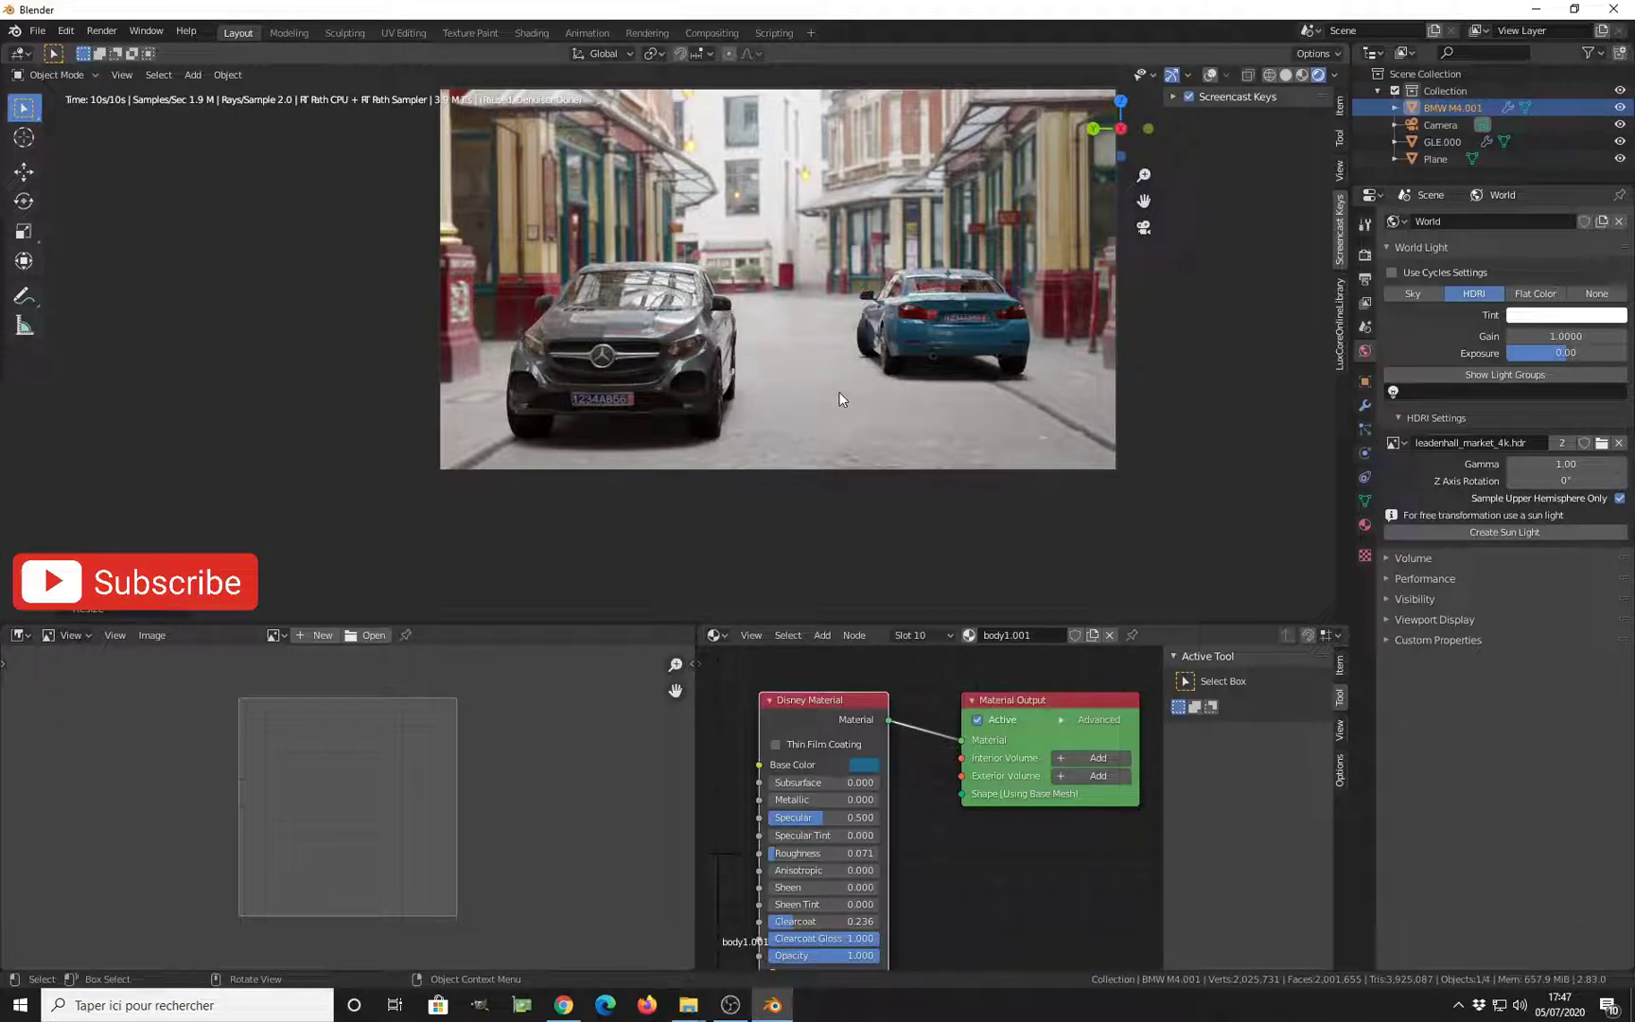
Switch to Solid shading and enlarge the lower image editor area
key("z")
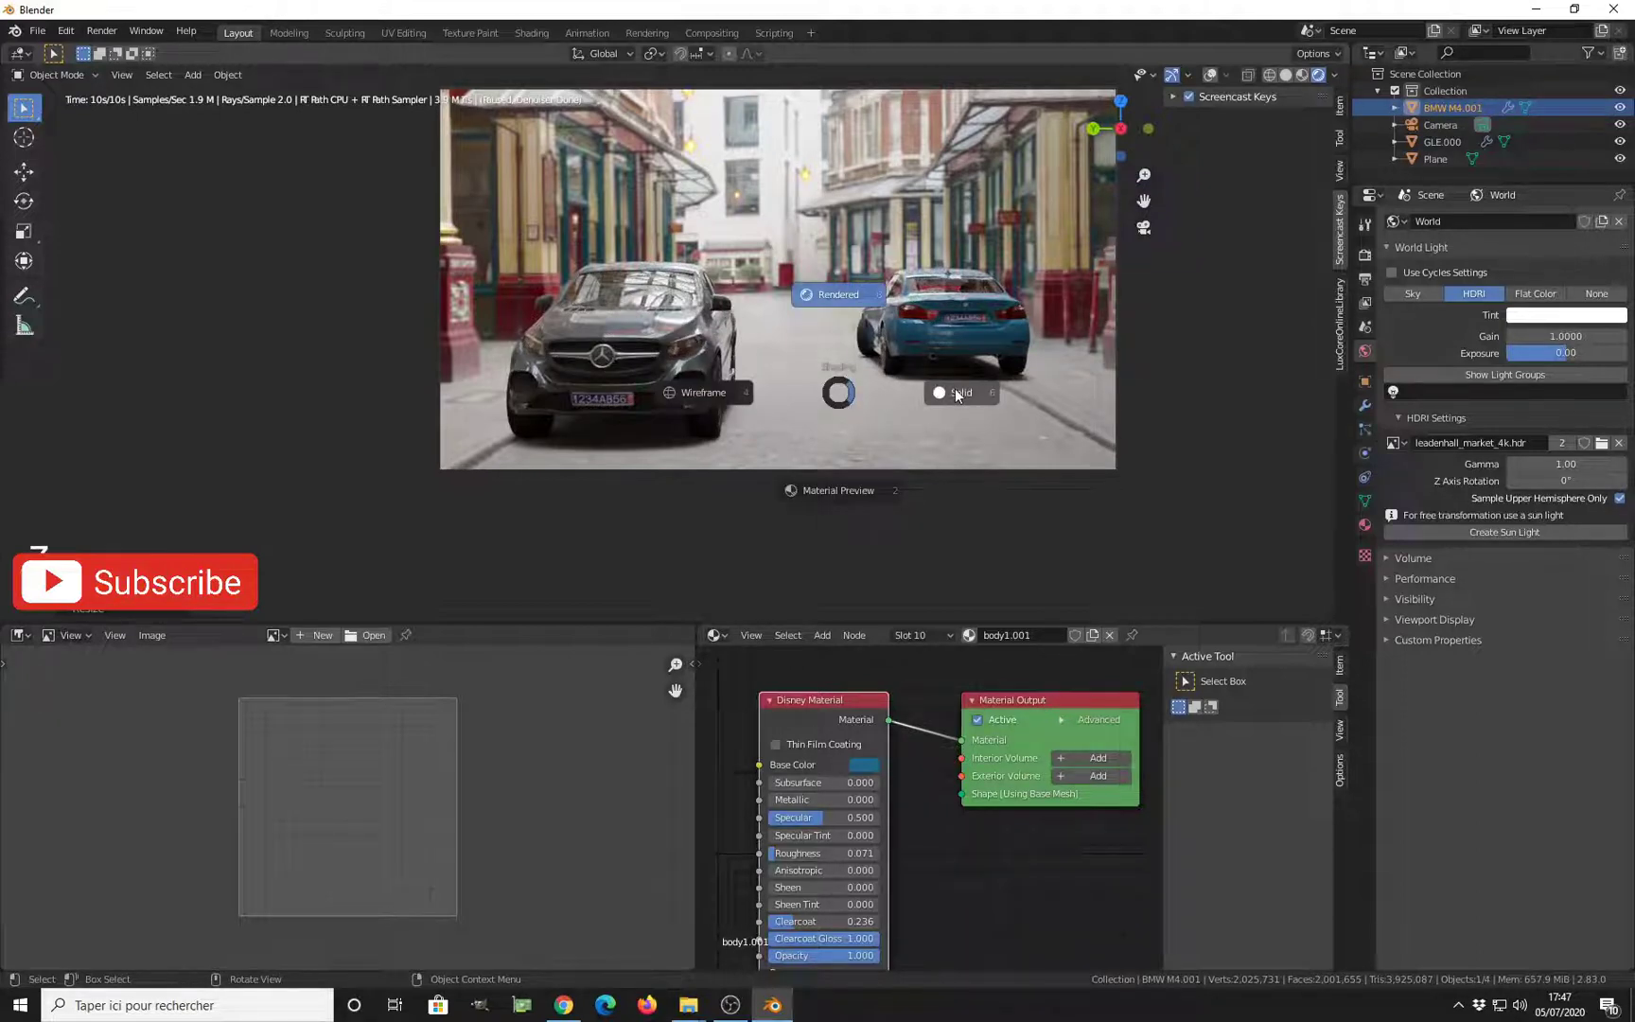
left_click(955, 391)
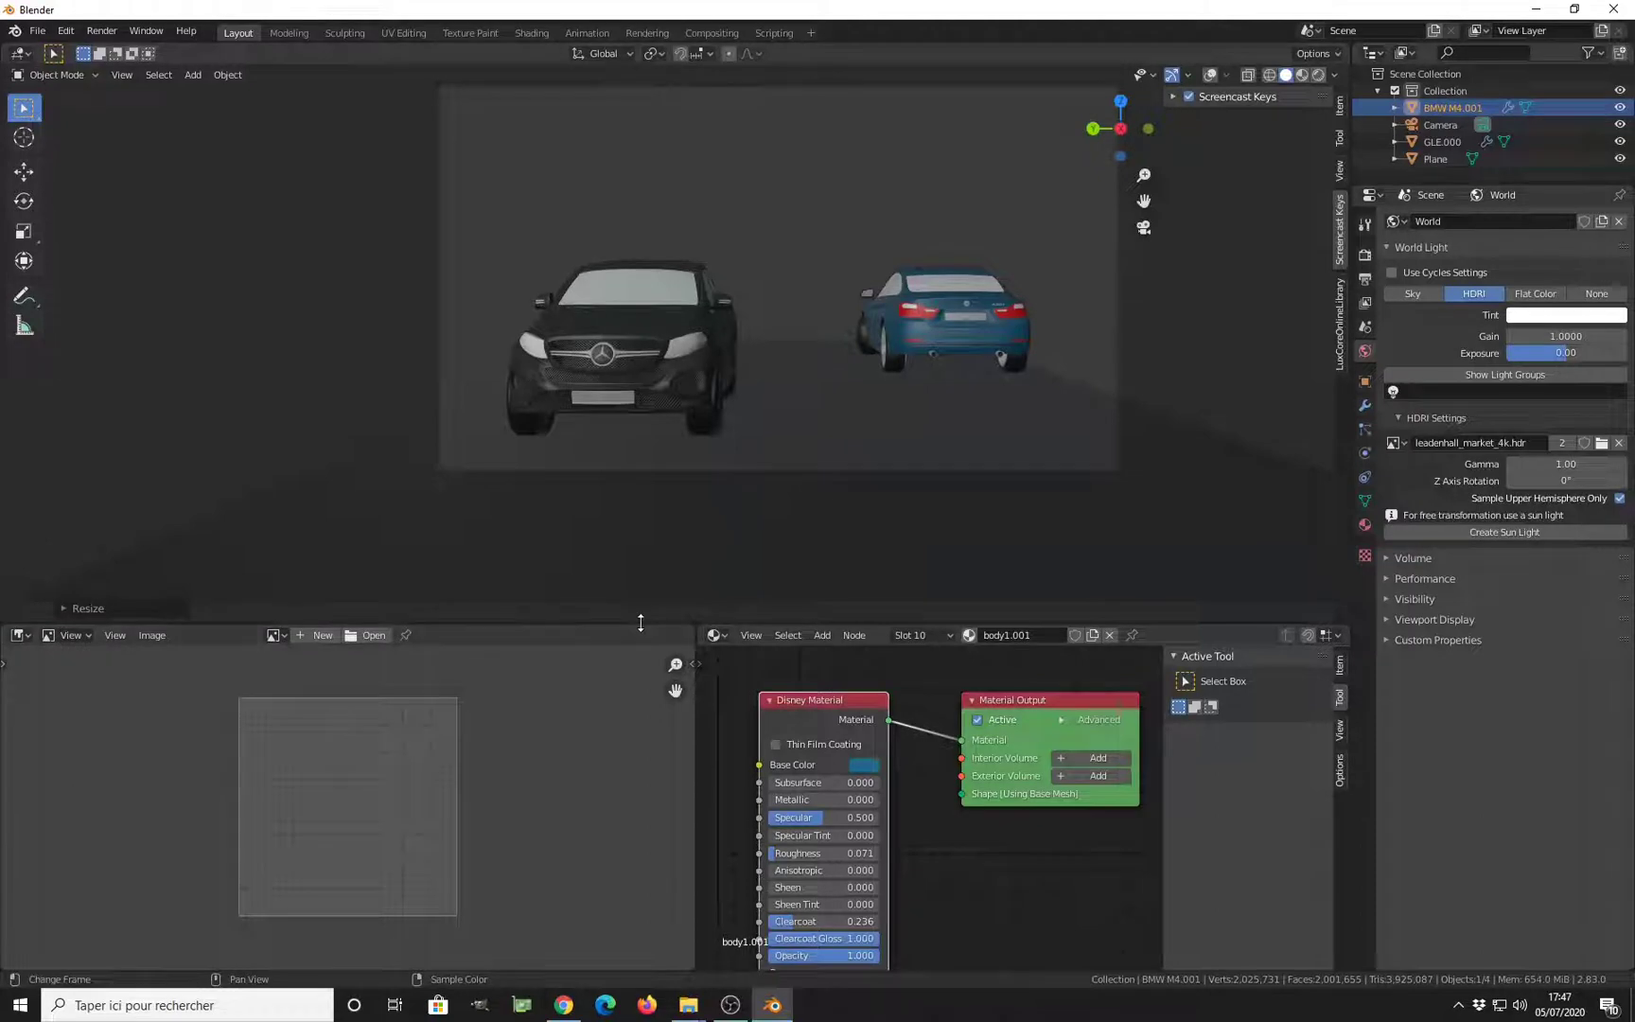
left_click_drag(654, 627, 662, 369)
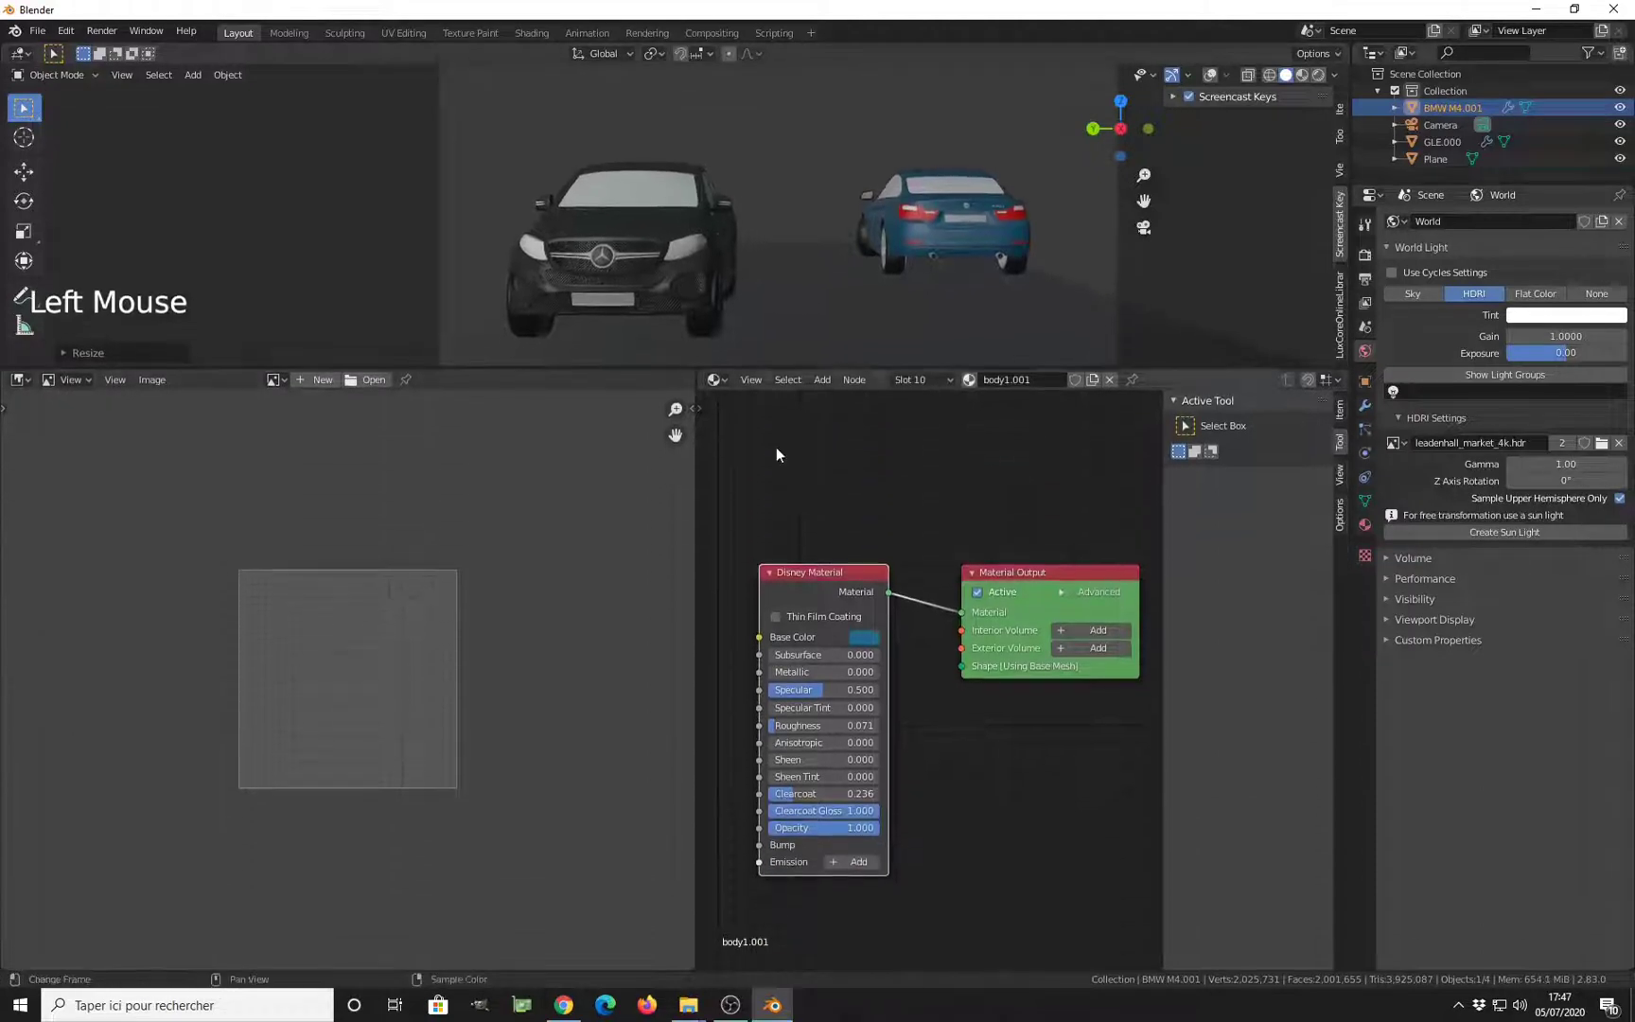
left_click(1364, 254)
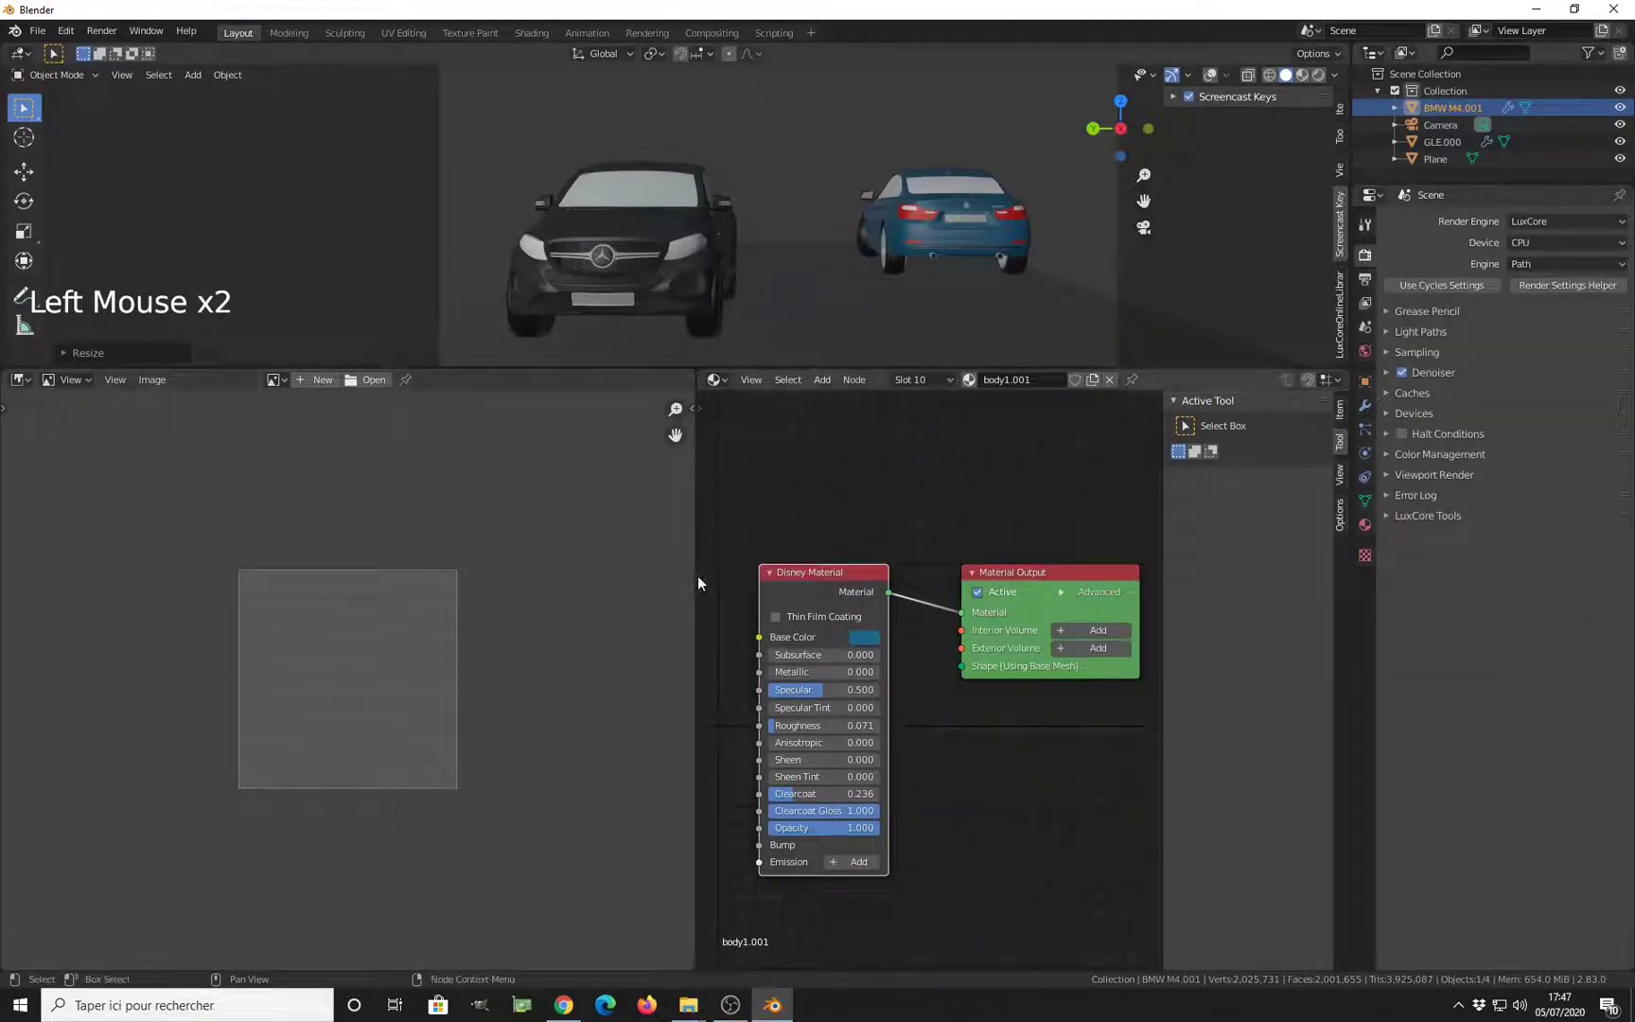
left_click_drag(698, 575, 933, 572)
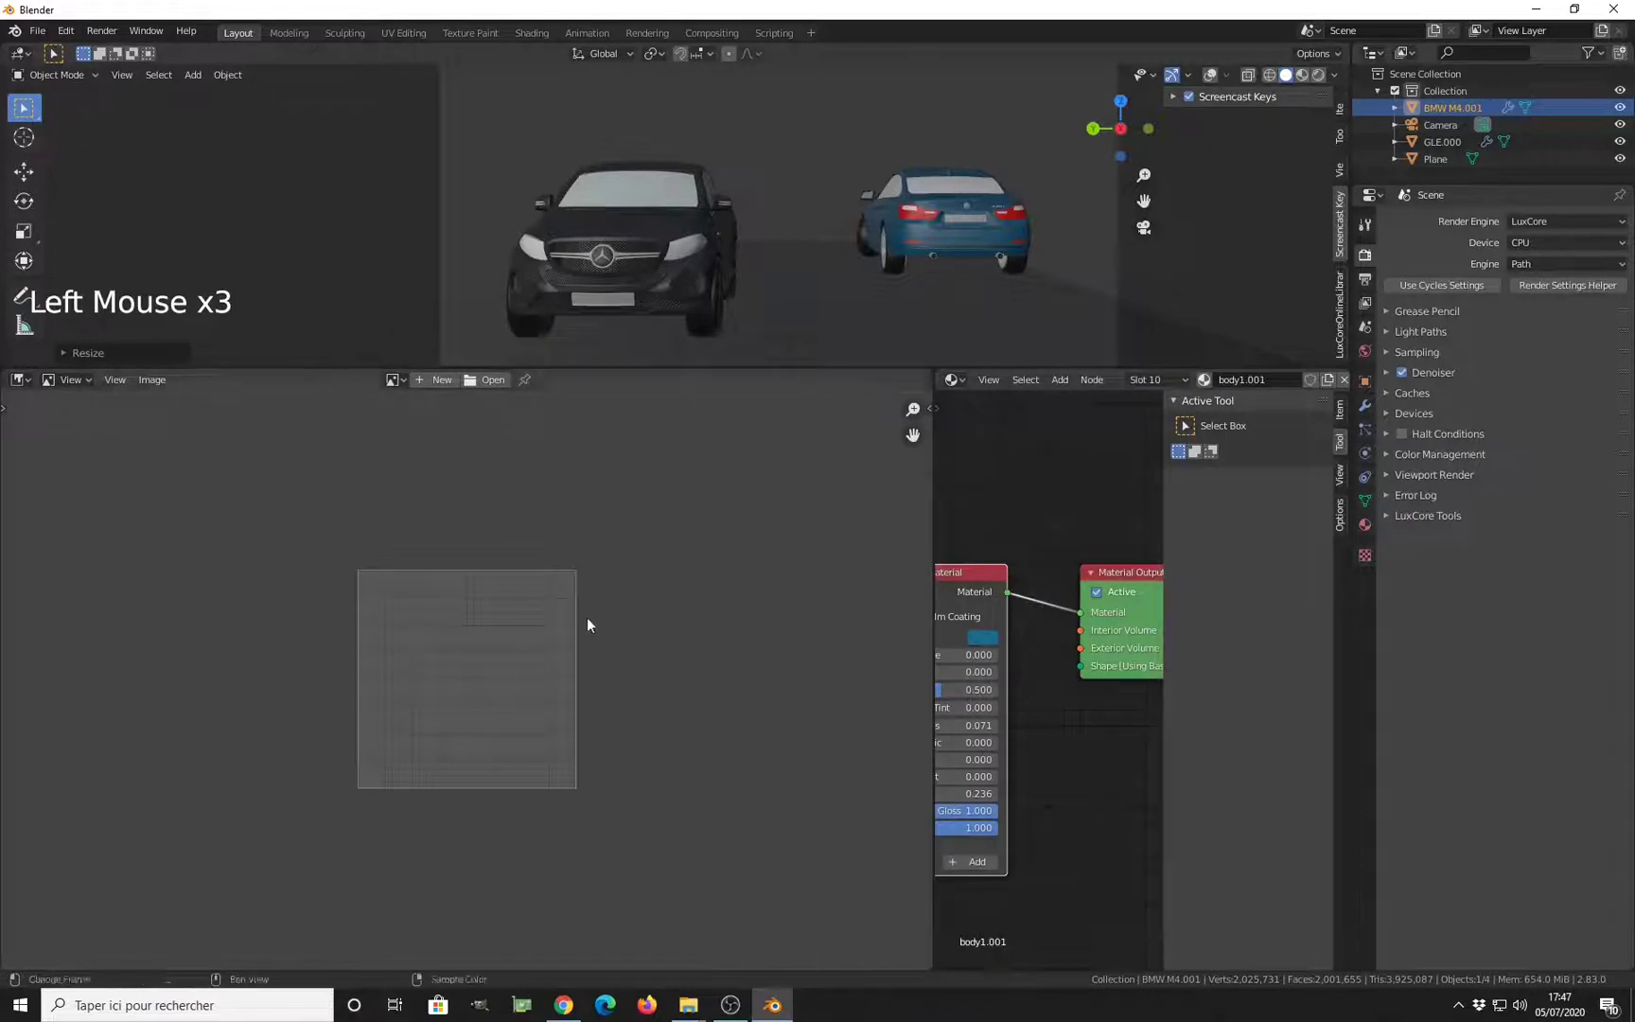
Set the Image Editor to display the Render Result of both cars
left_click(393, 380)
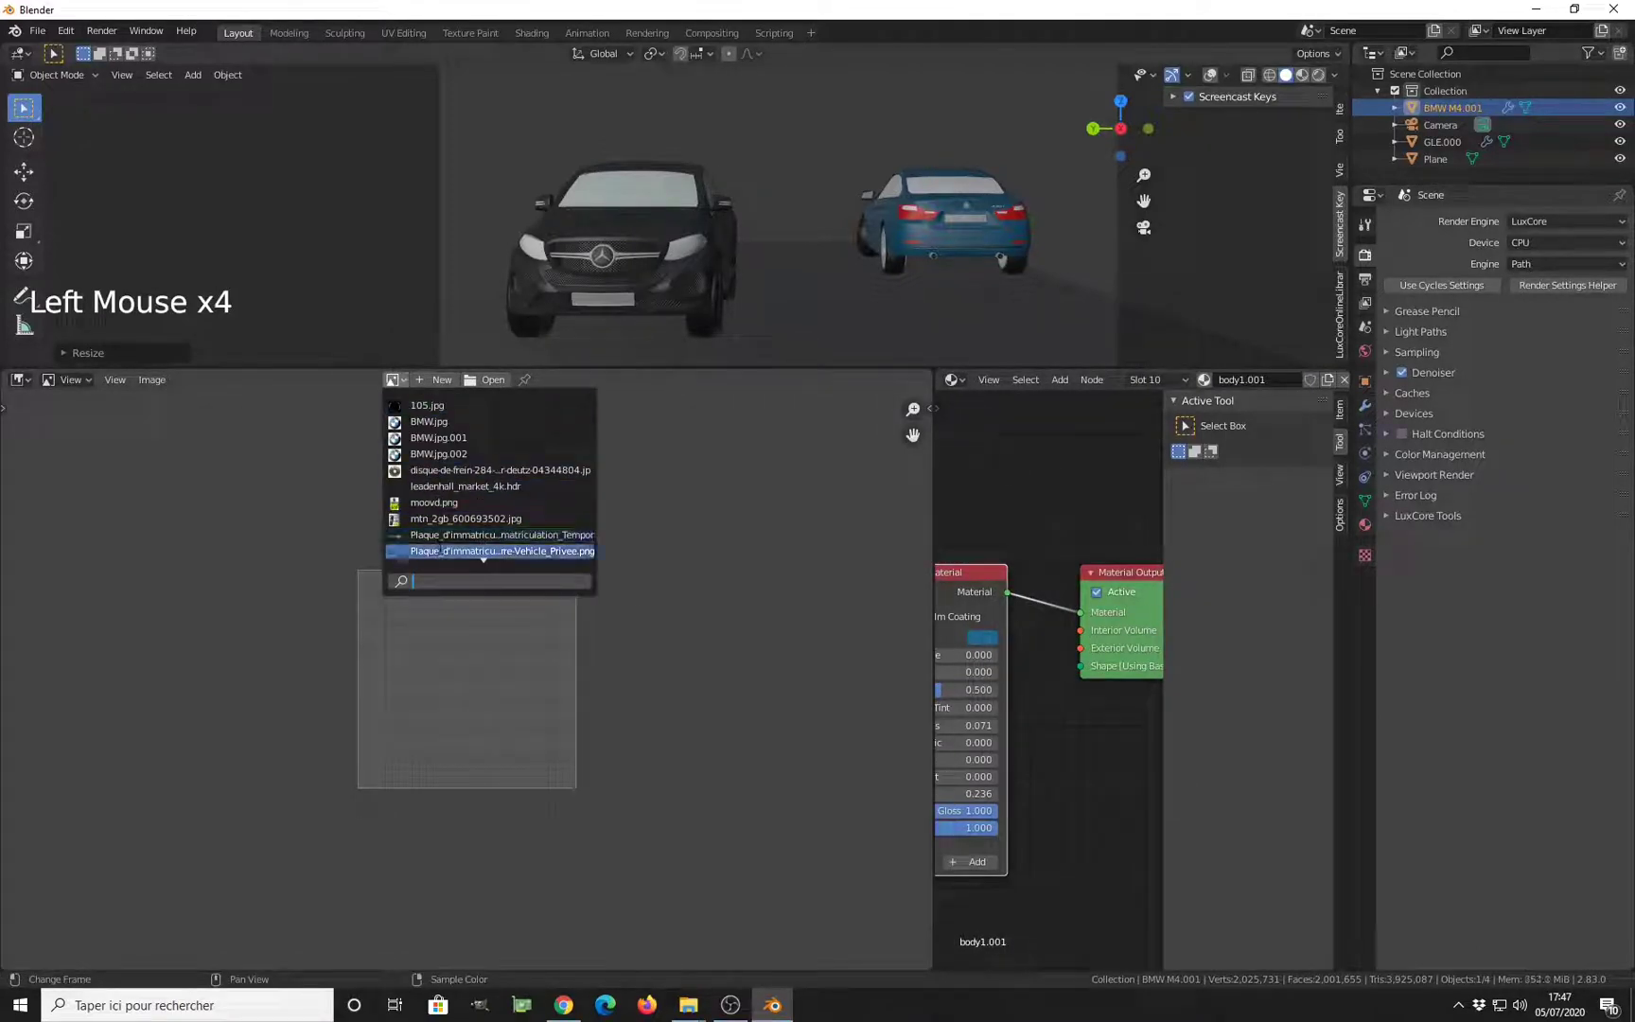
scroll(489, 477, "down", 3)
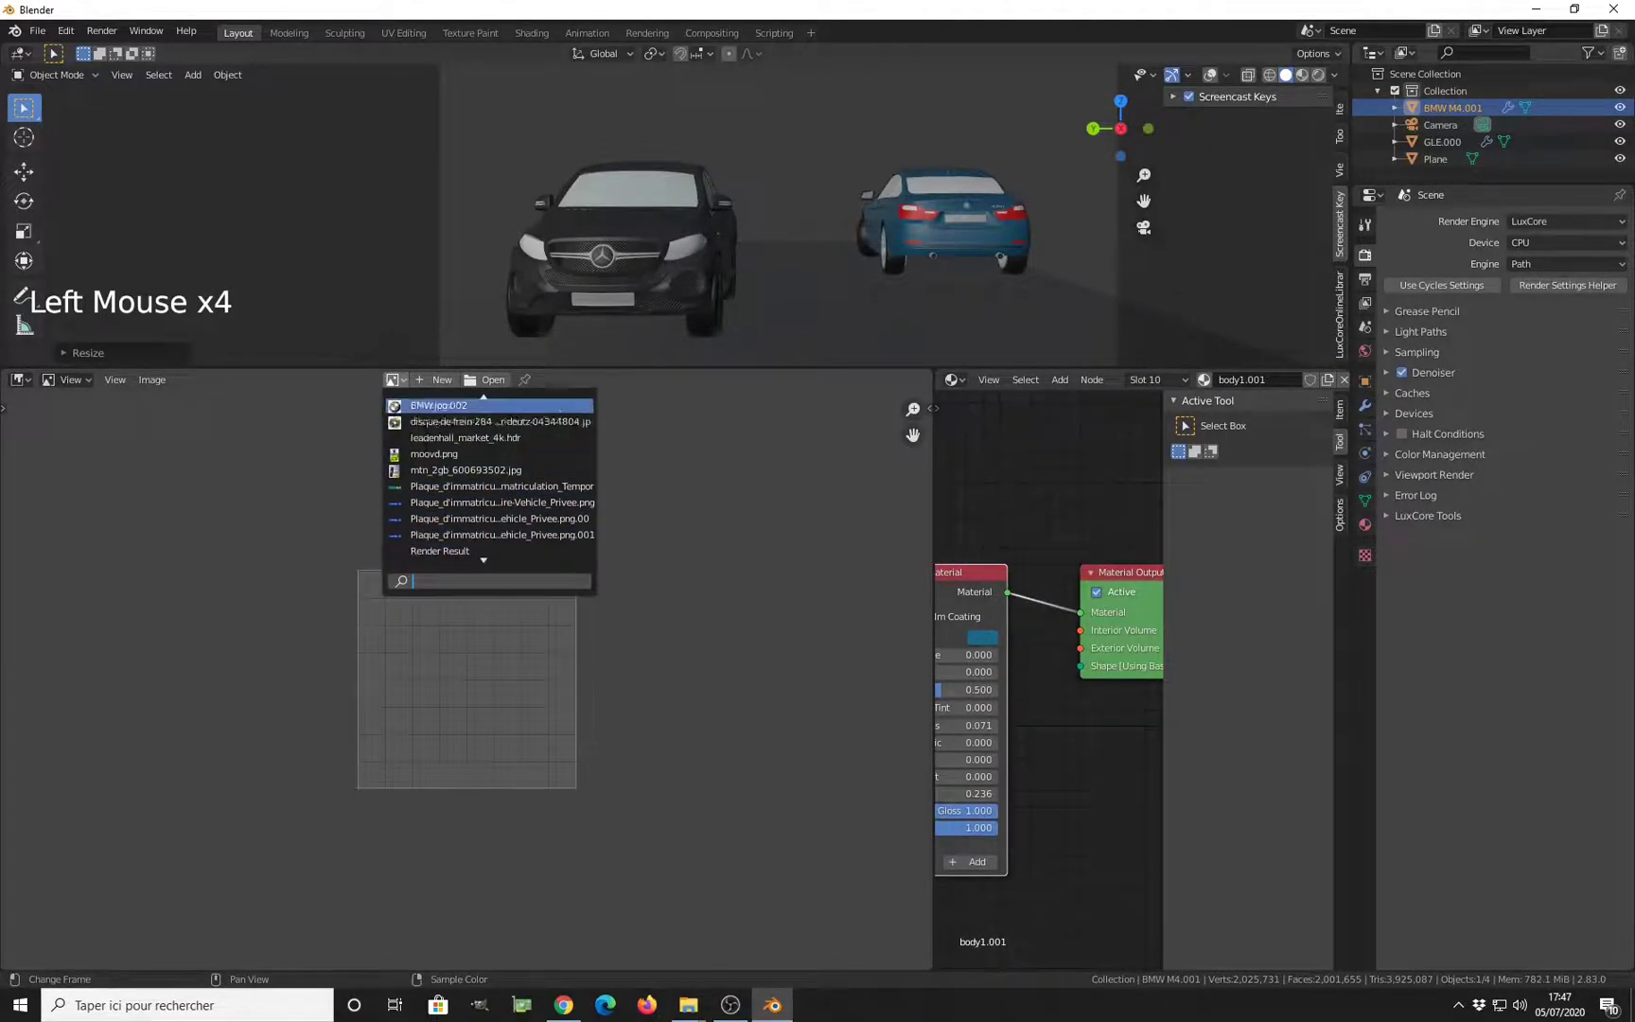
type("ren")
left_click(446, 405)
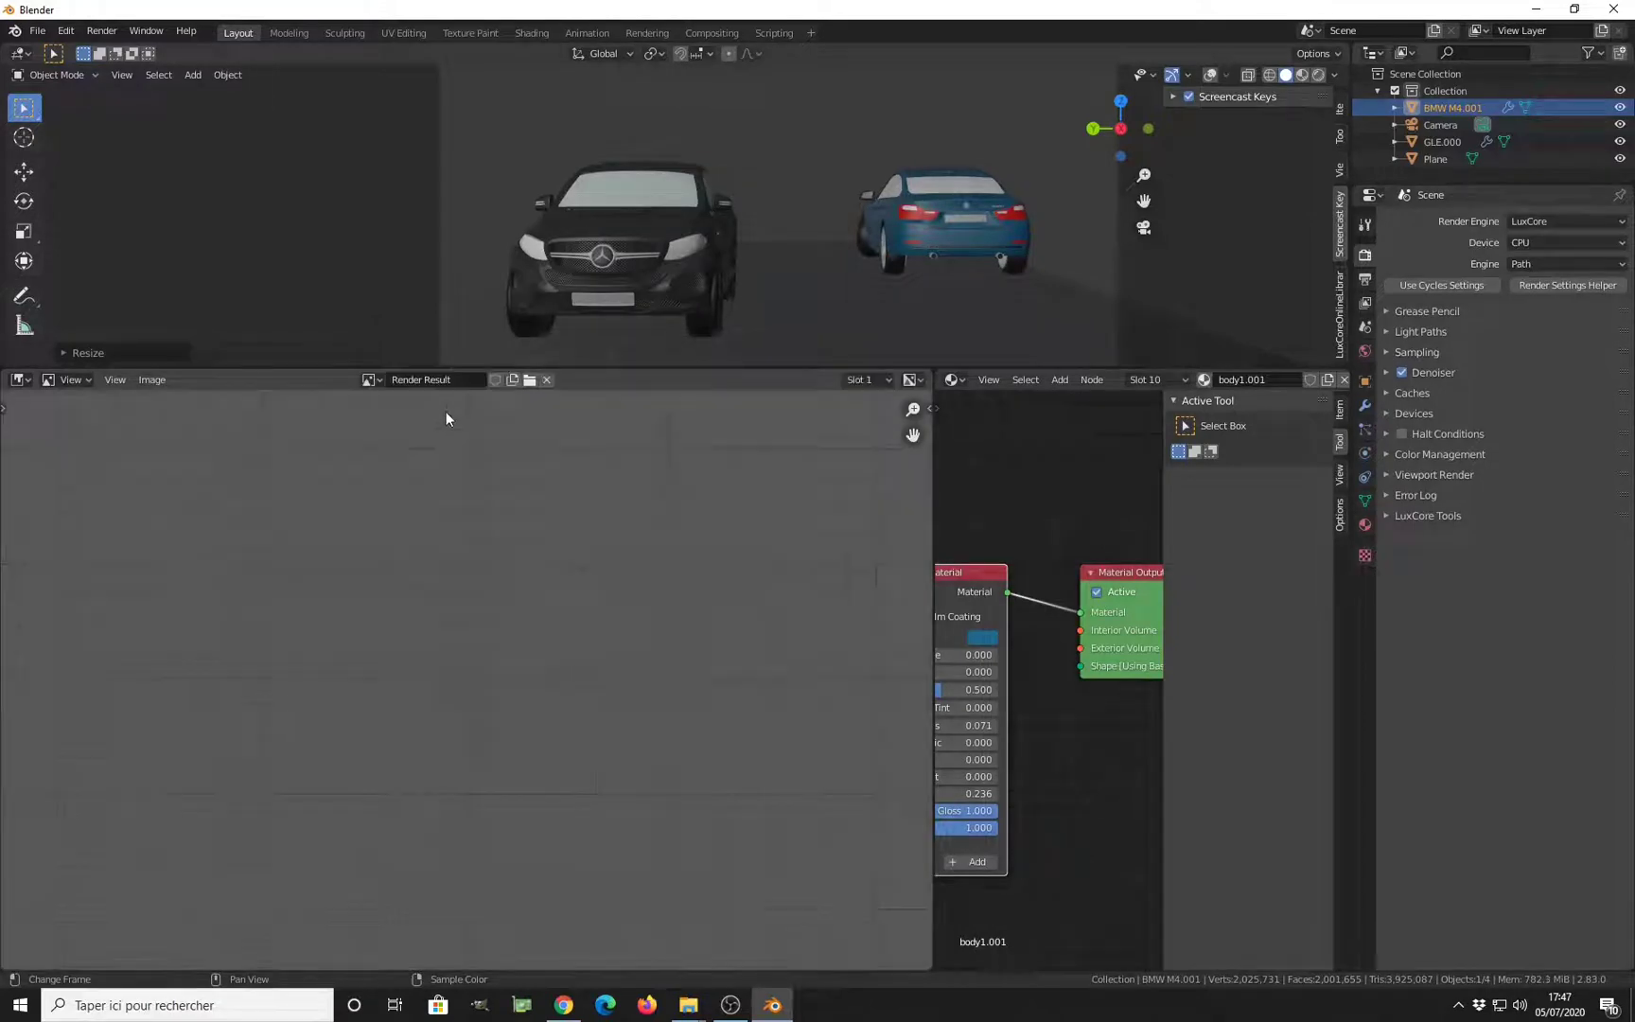
scroll(472, 511, "down", 3)
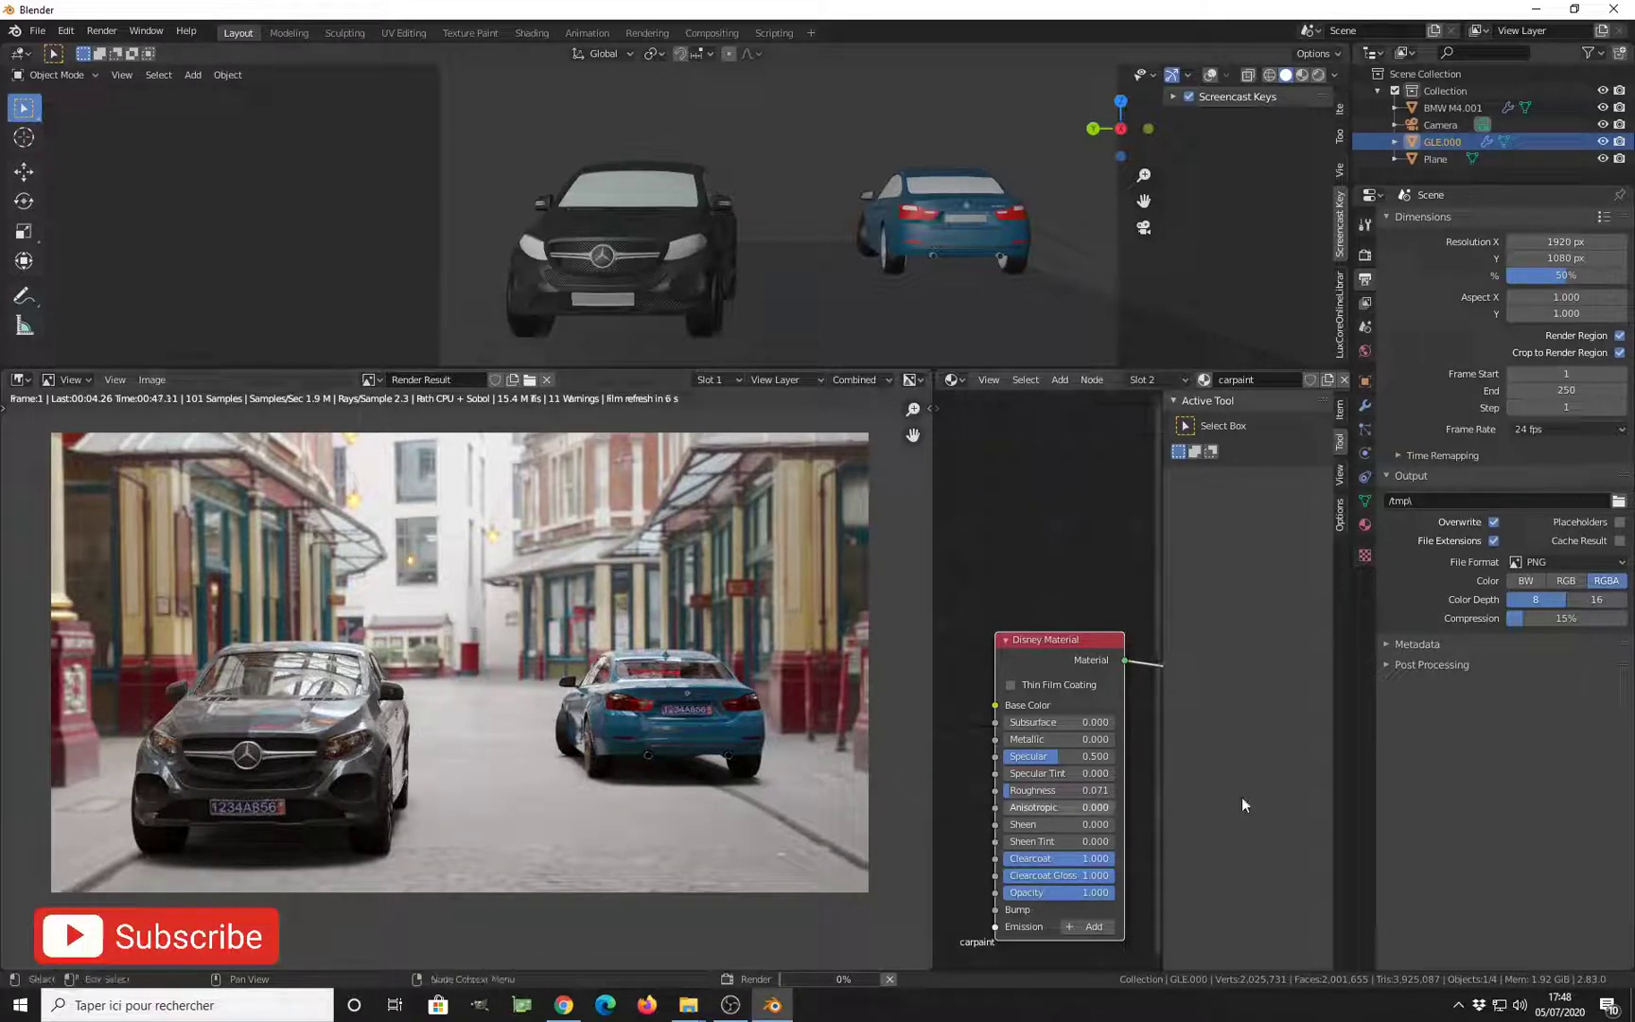
Set the Color Management Look to High Contrast in Render Properties
left_click(1364, 252)
left_click(1397, 454)
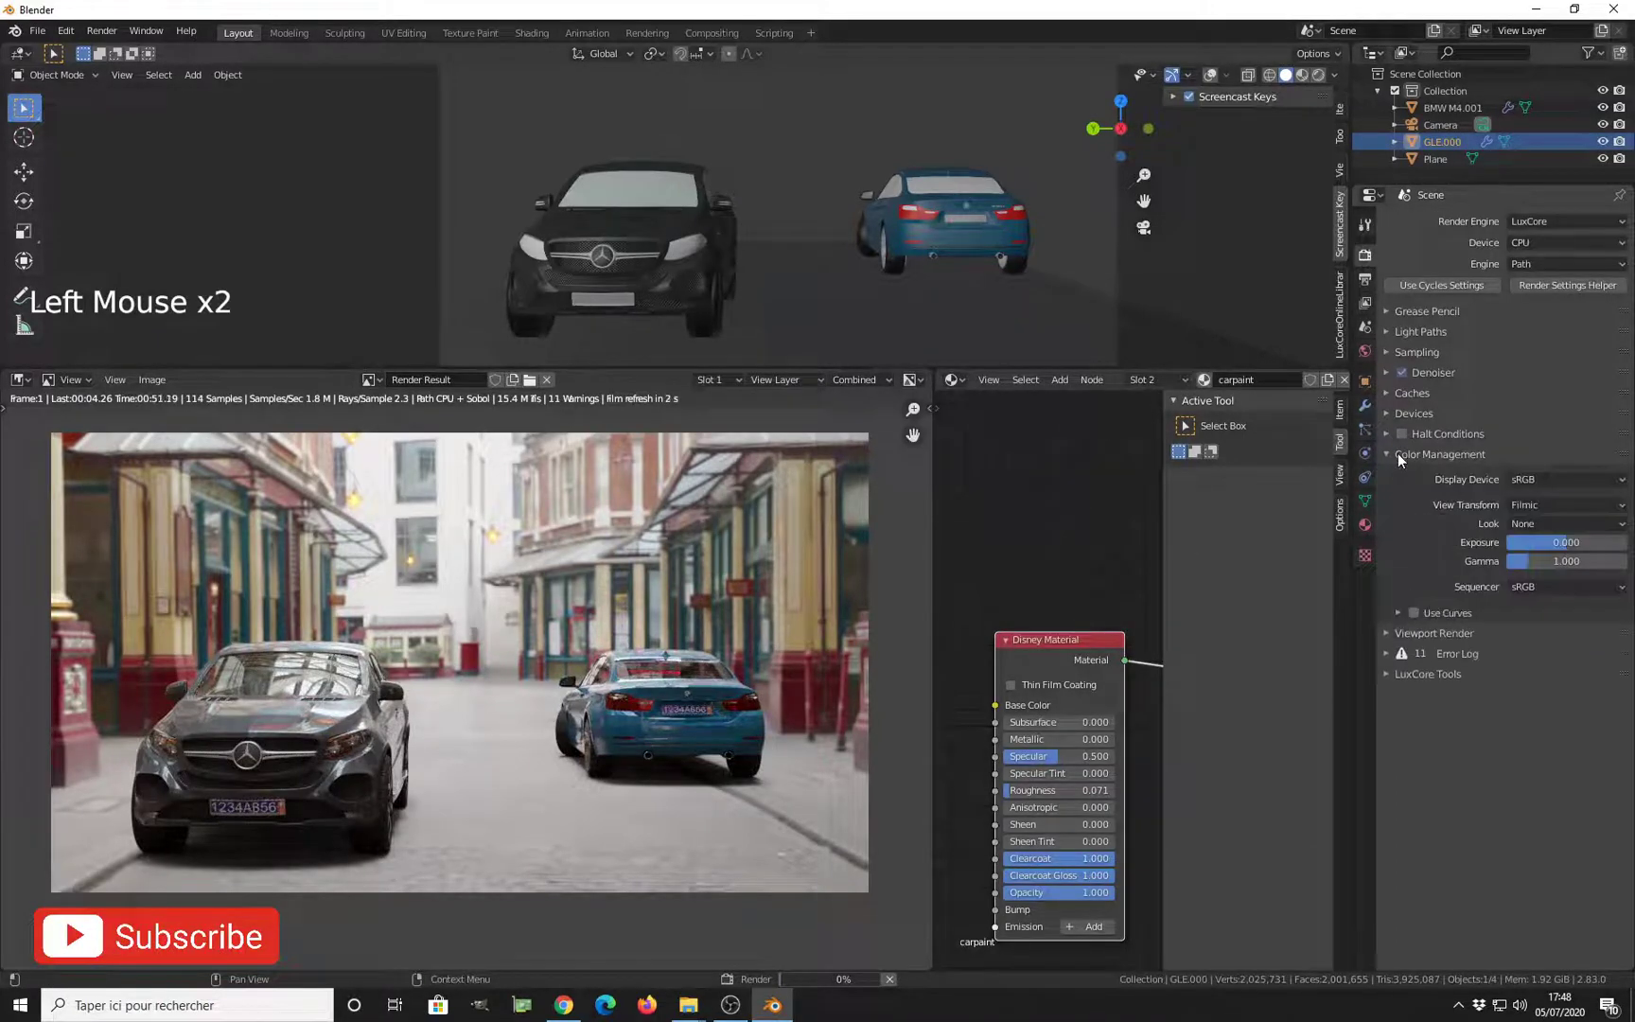
left_click(1541, 520)
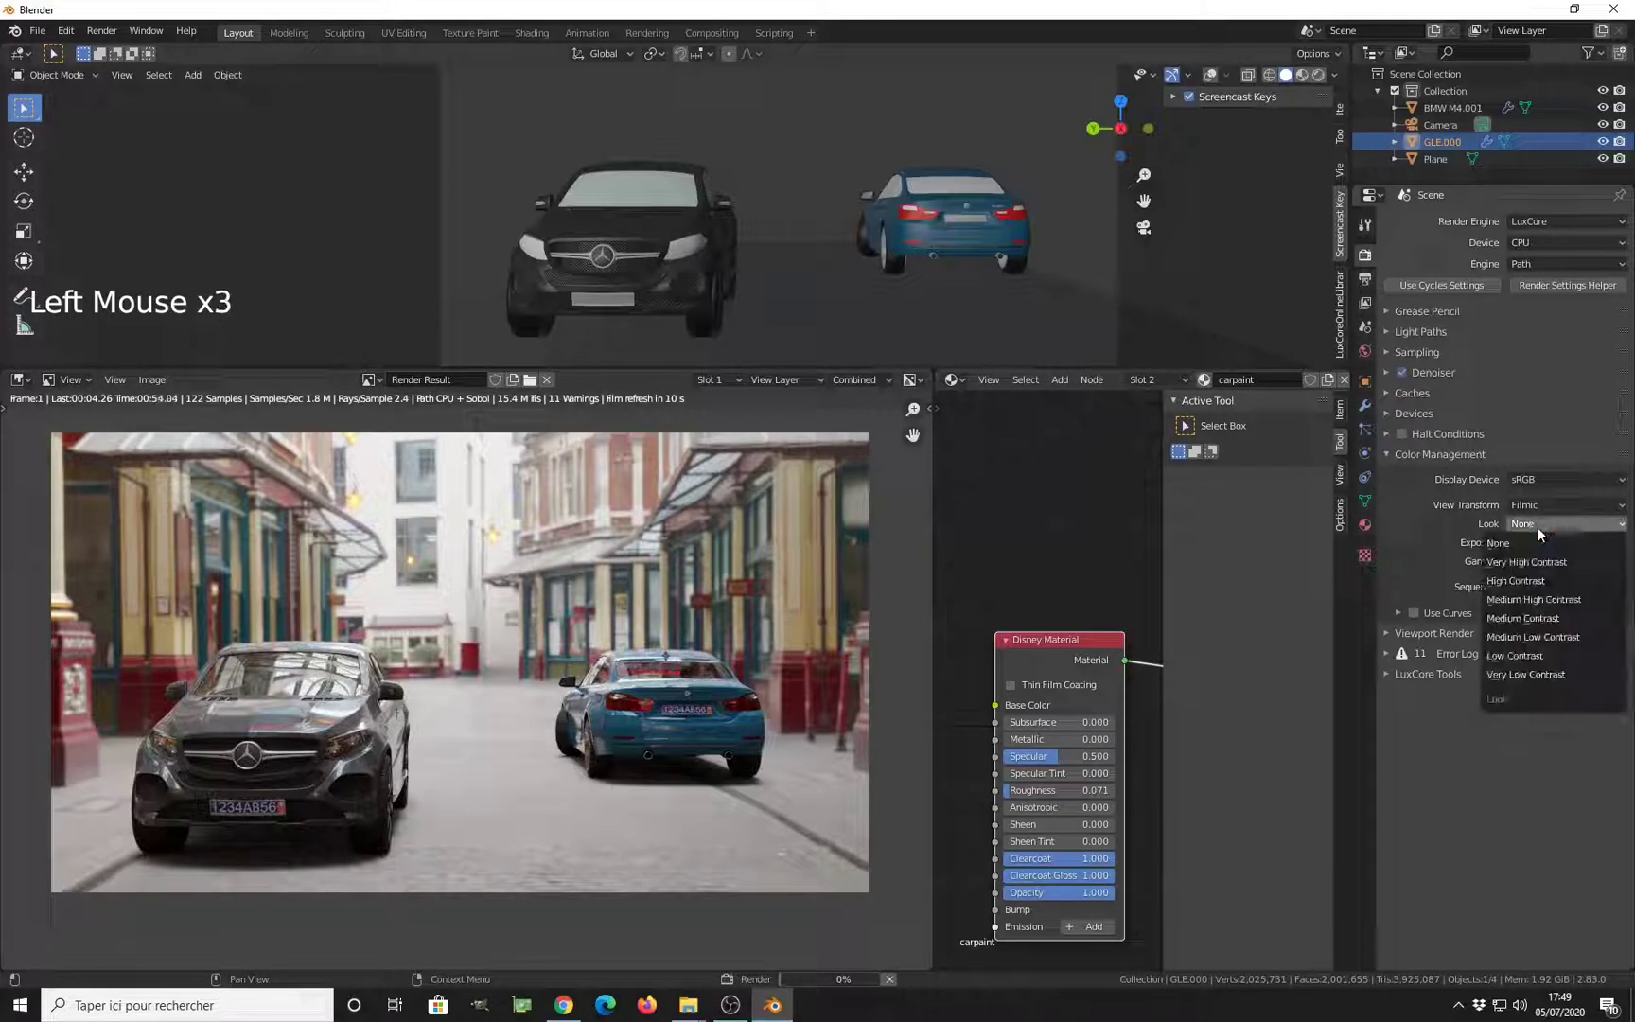
left_click(1516, 582)
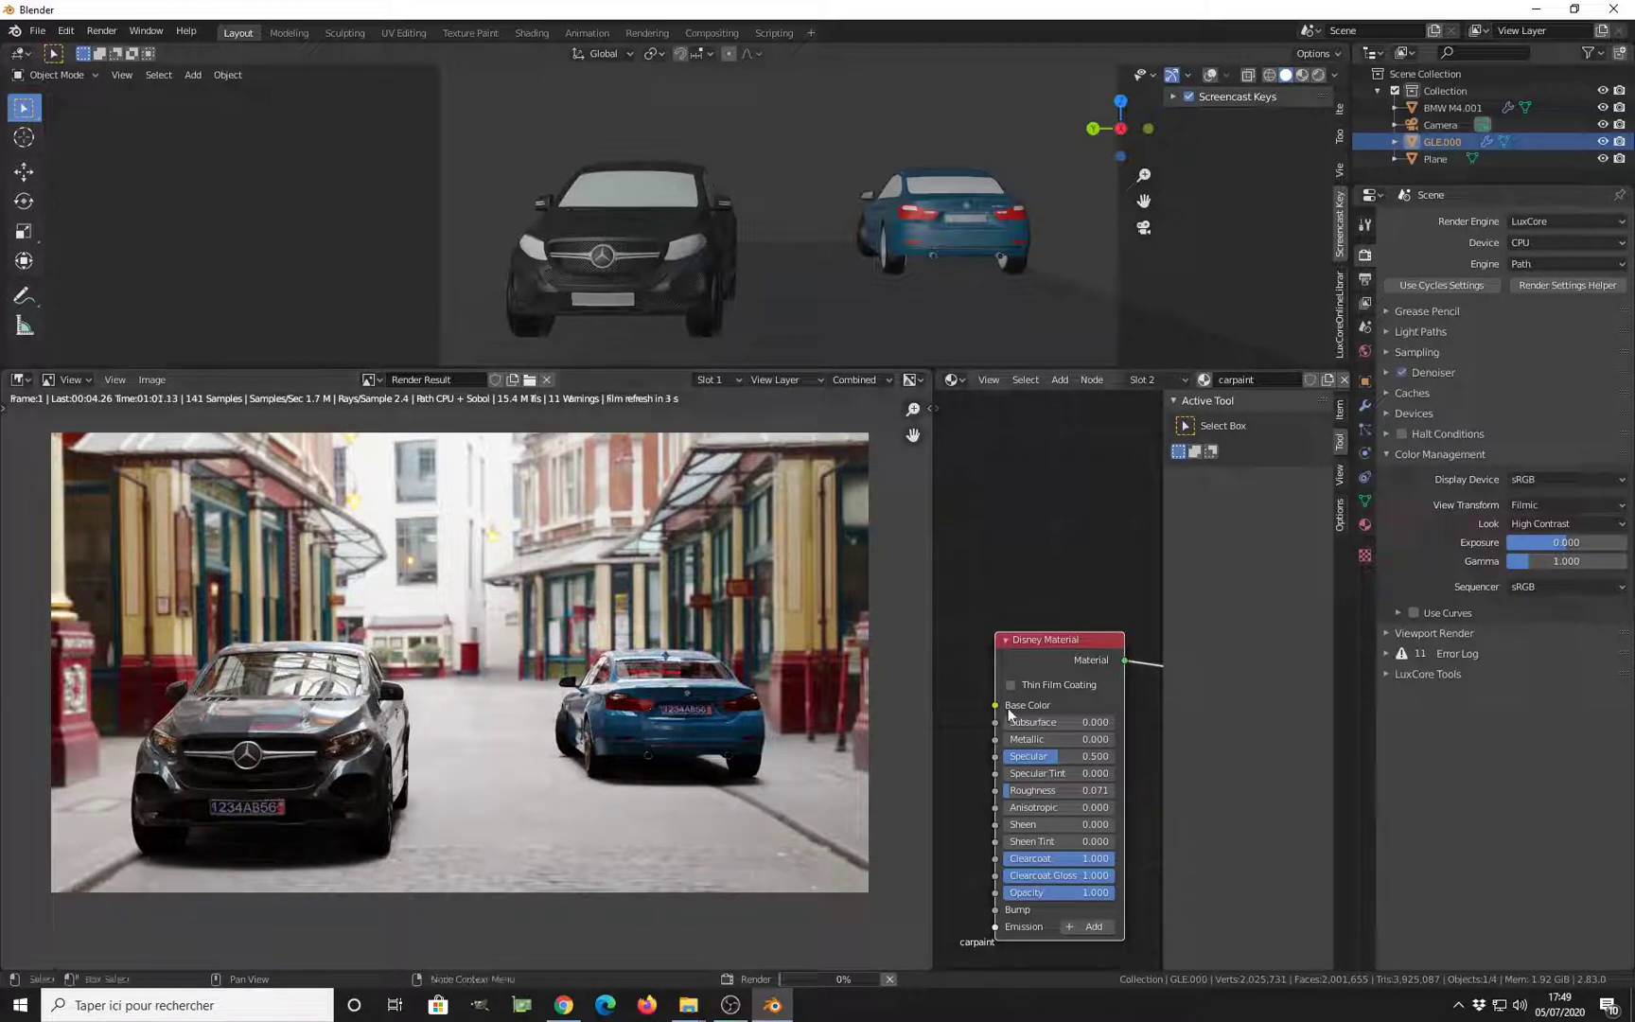
middle_click_drag(1007, 707, 1001, 663)
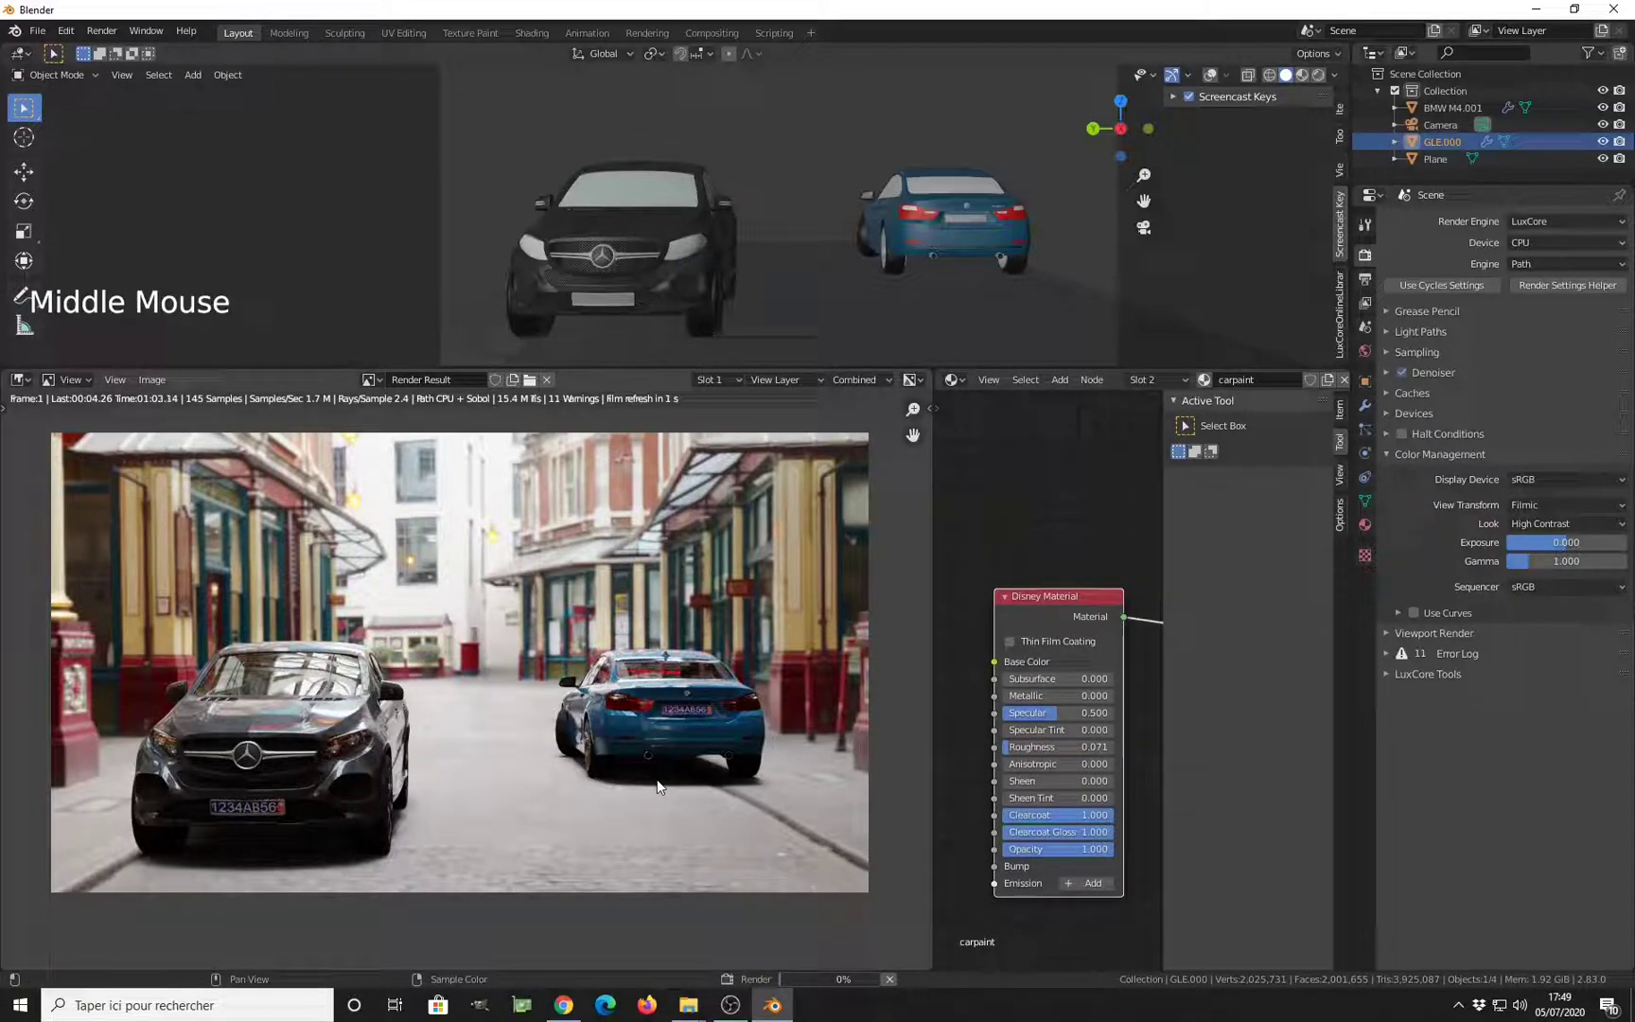